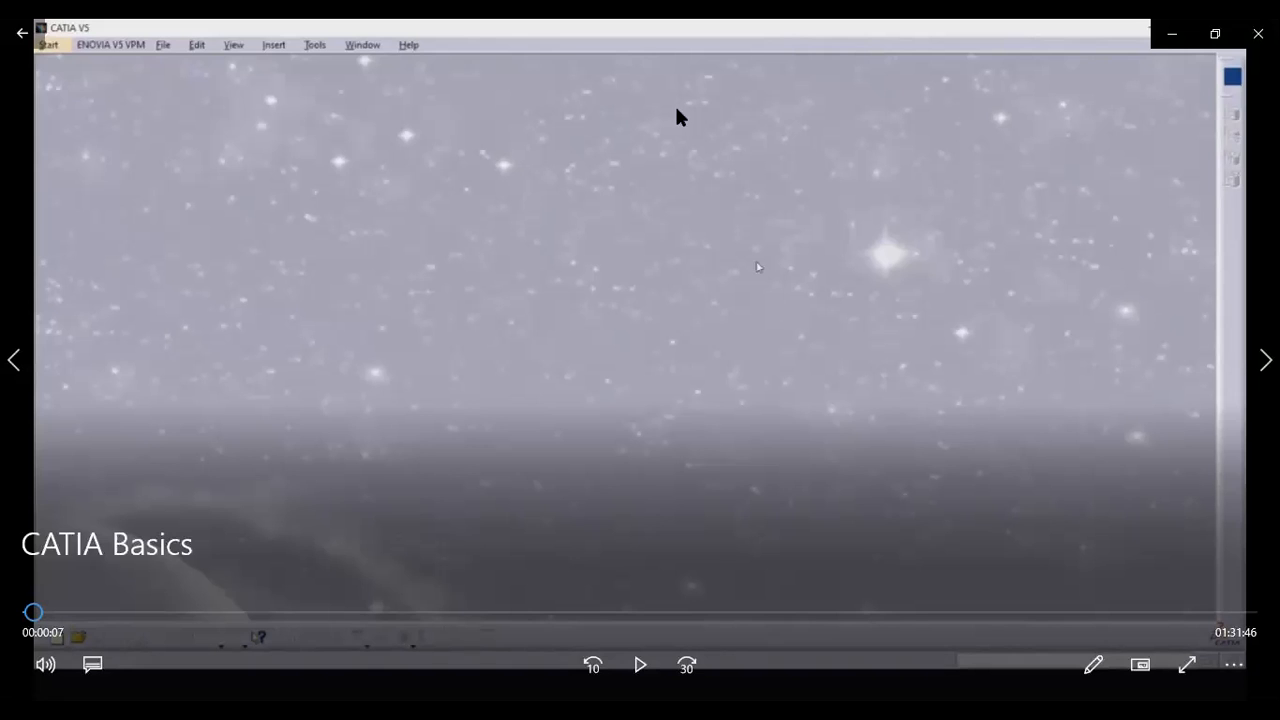
pyautogui.click(632, 665)
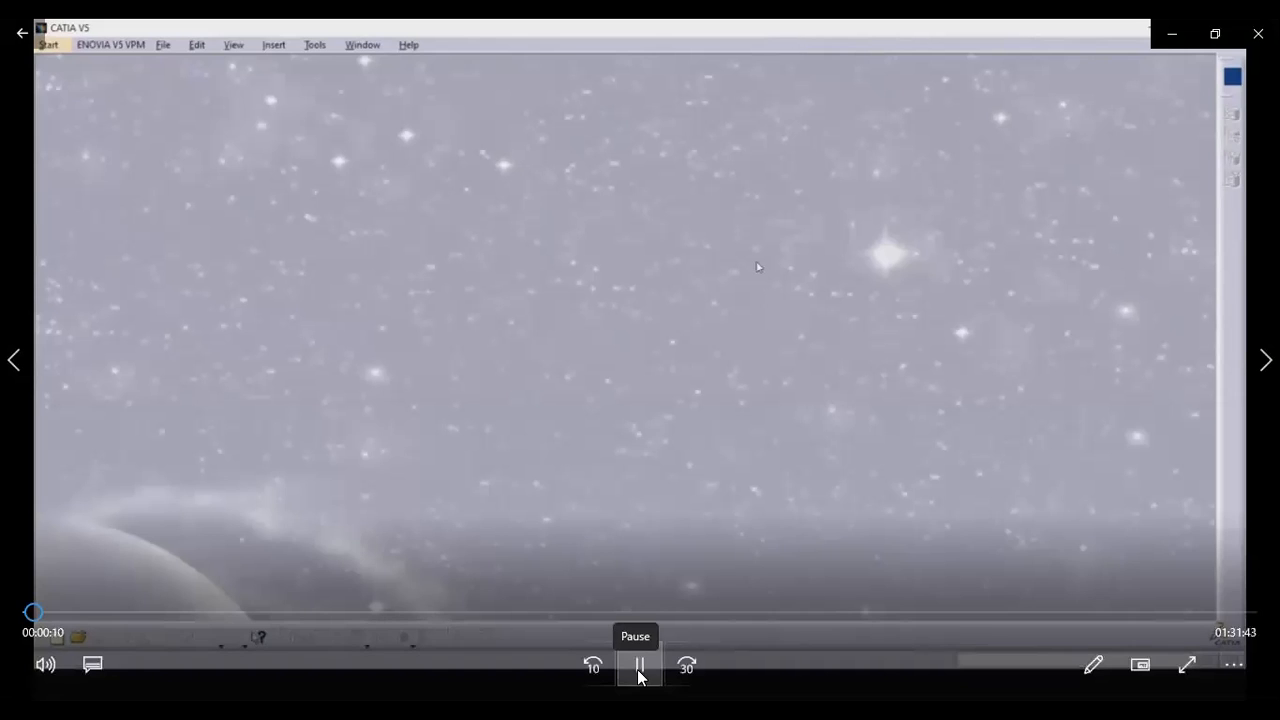
pyautogui.click(640, 665)
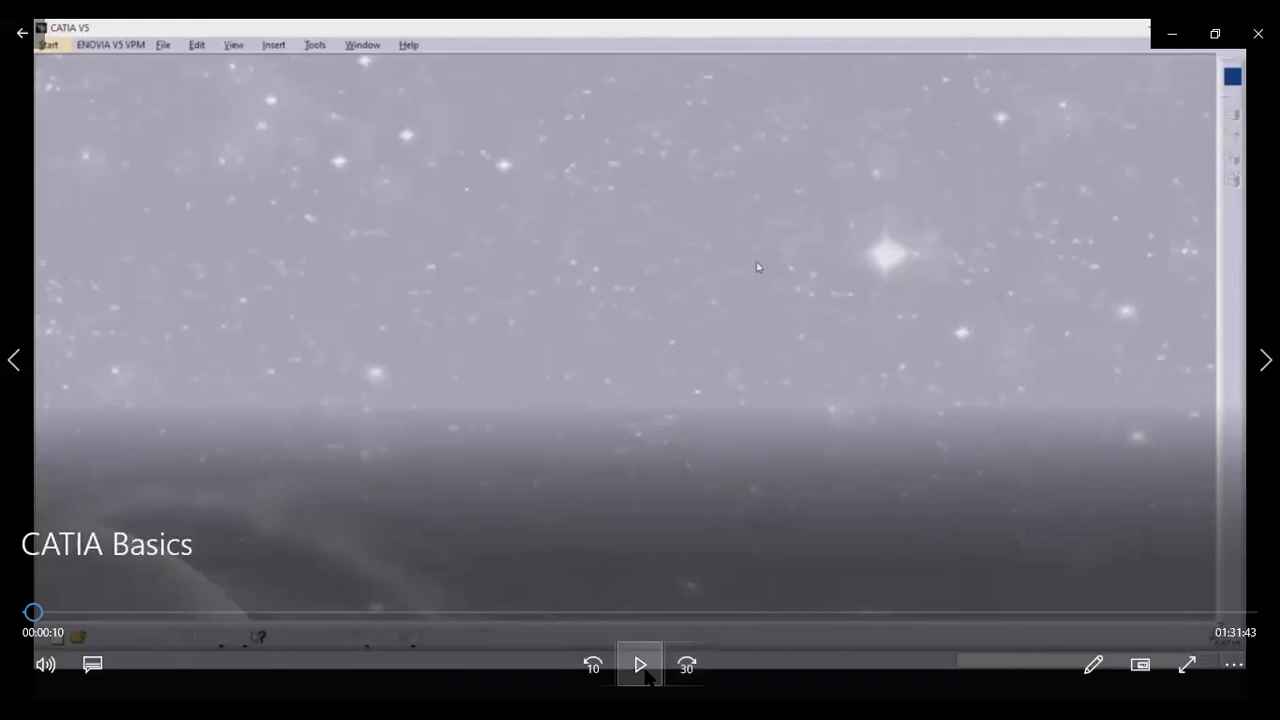
pyautogui.click(643, 675)
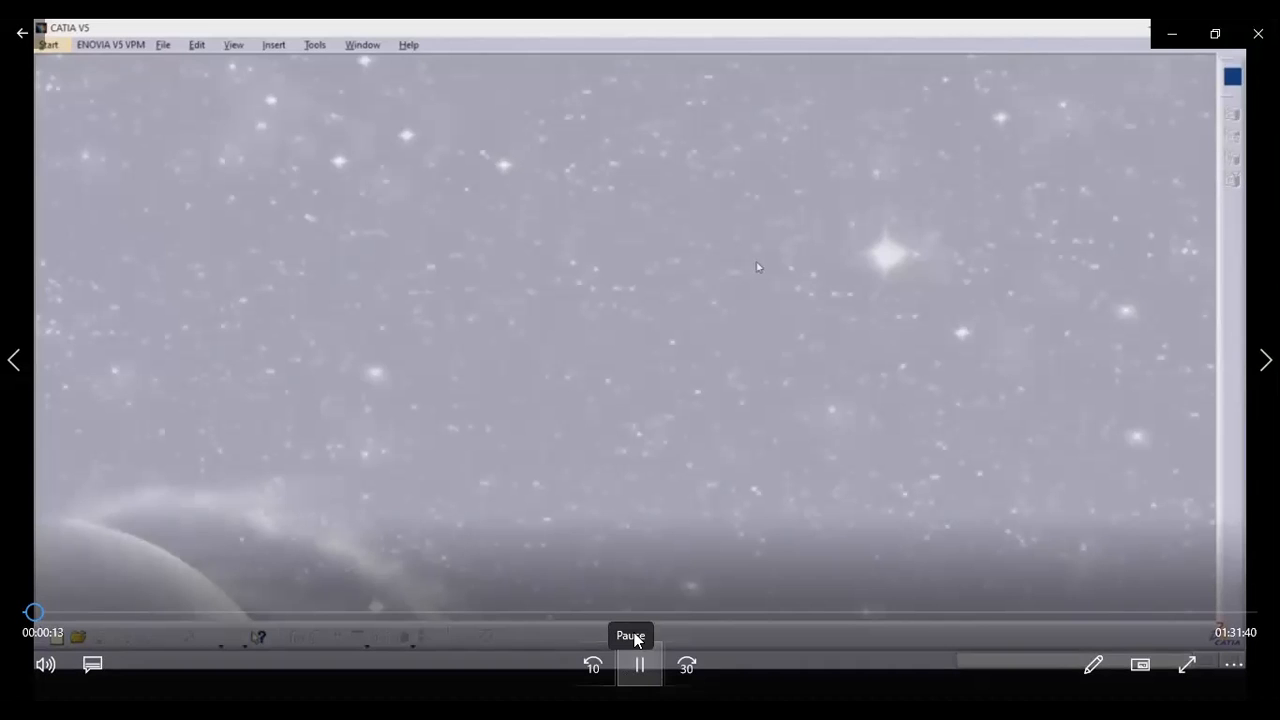
pyautogui.click(606, 331)
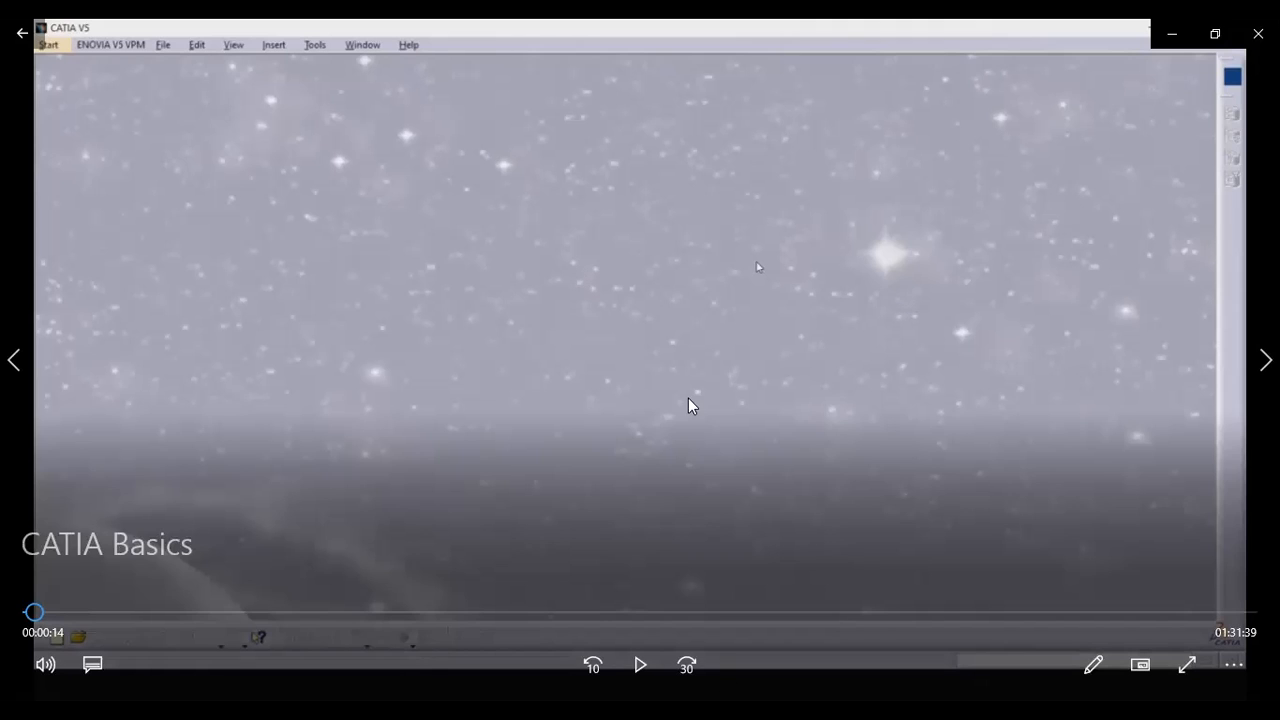
pyautogui.press('space')
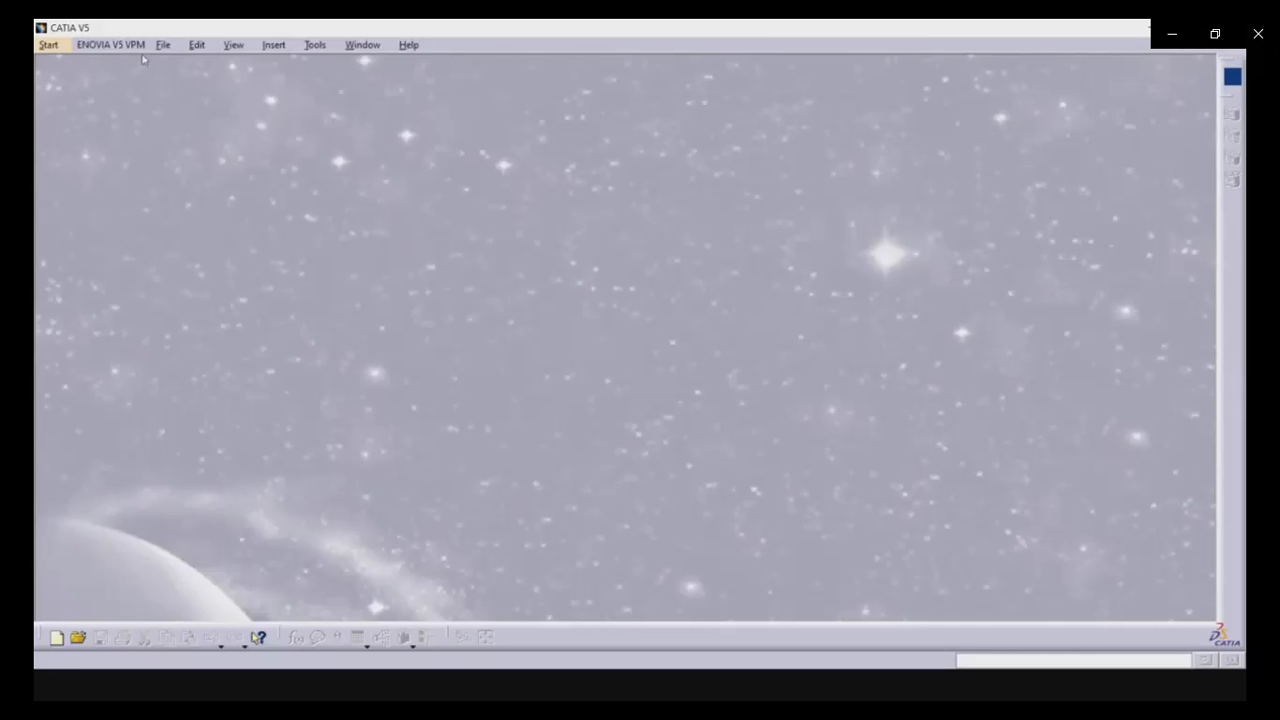
# Create a new Part Design part named Part1 and open a sketch on its xy plane.
pyautogui.click(50, 46)
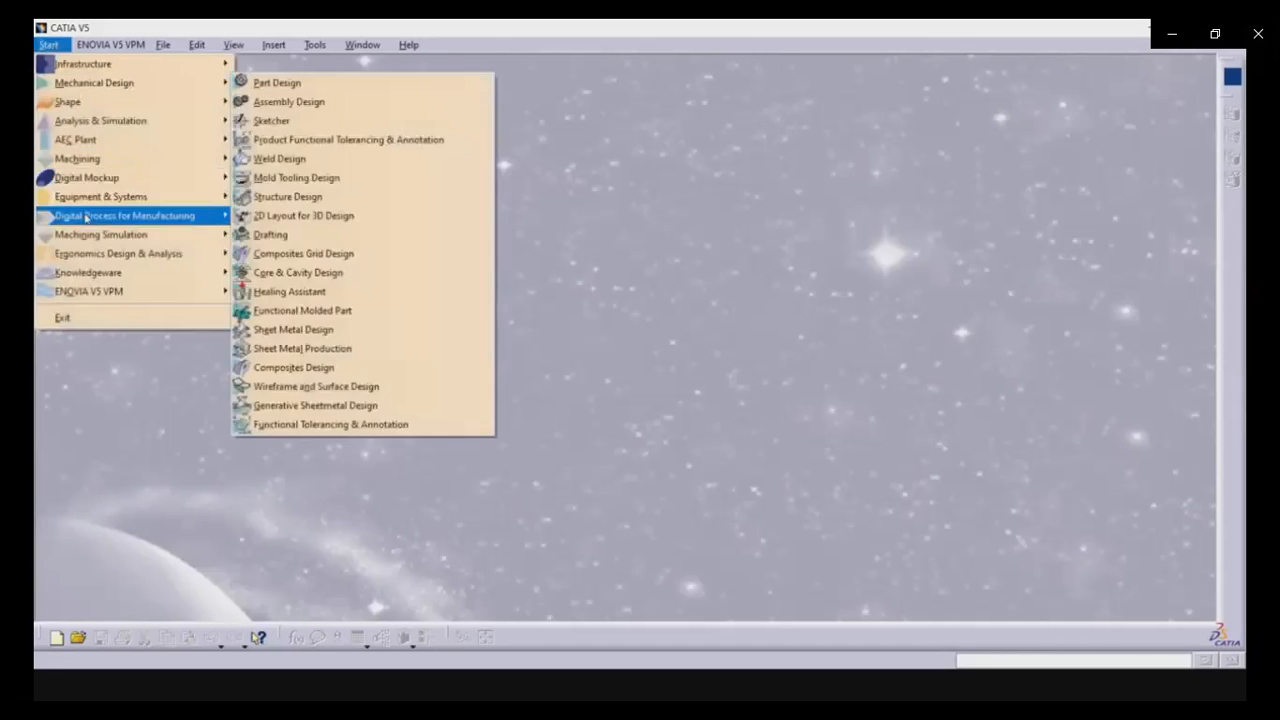
pyautogui.moveTo(119, 88)
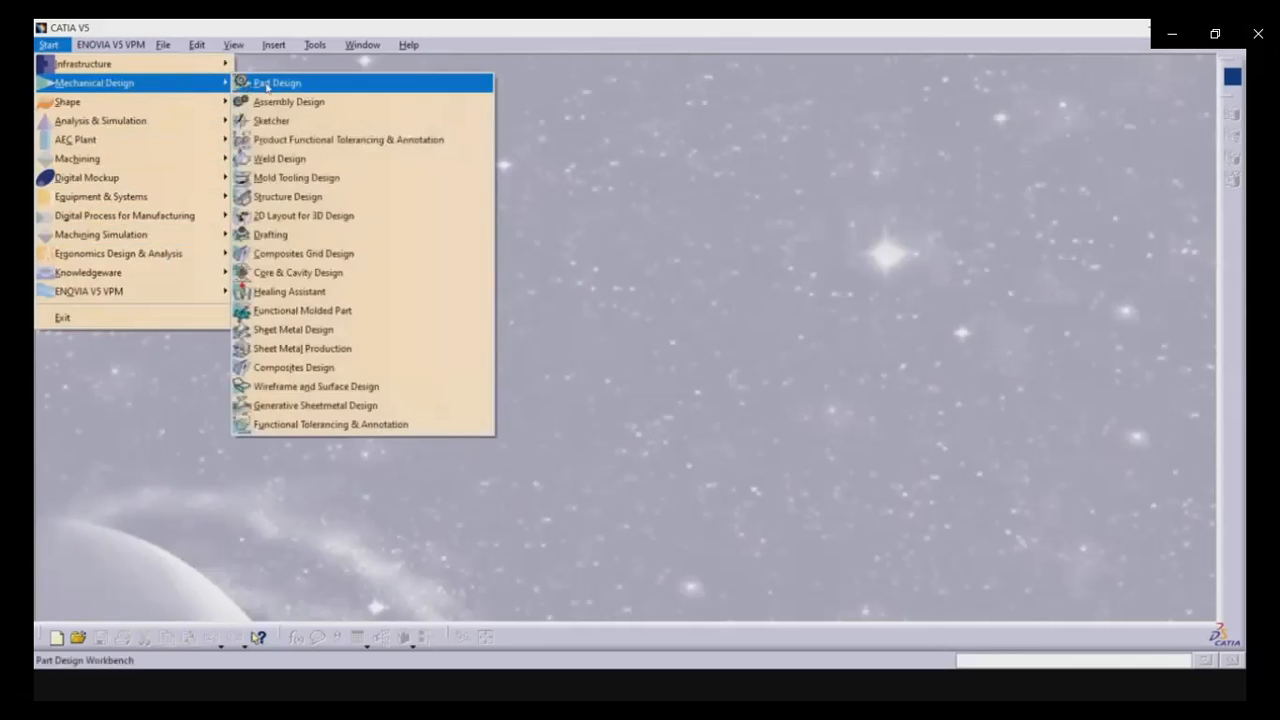
pyautogui.click(266, 84)
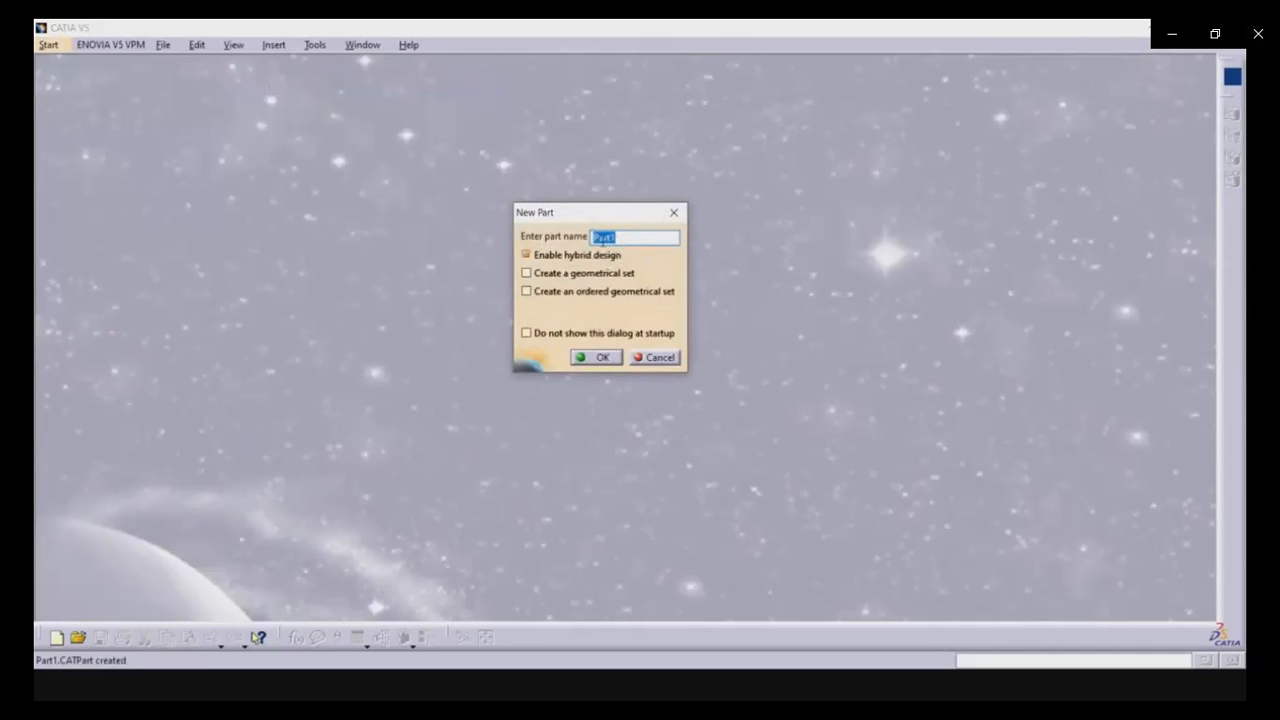
pyautogui.click(598, 357)
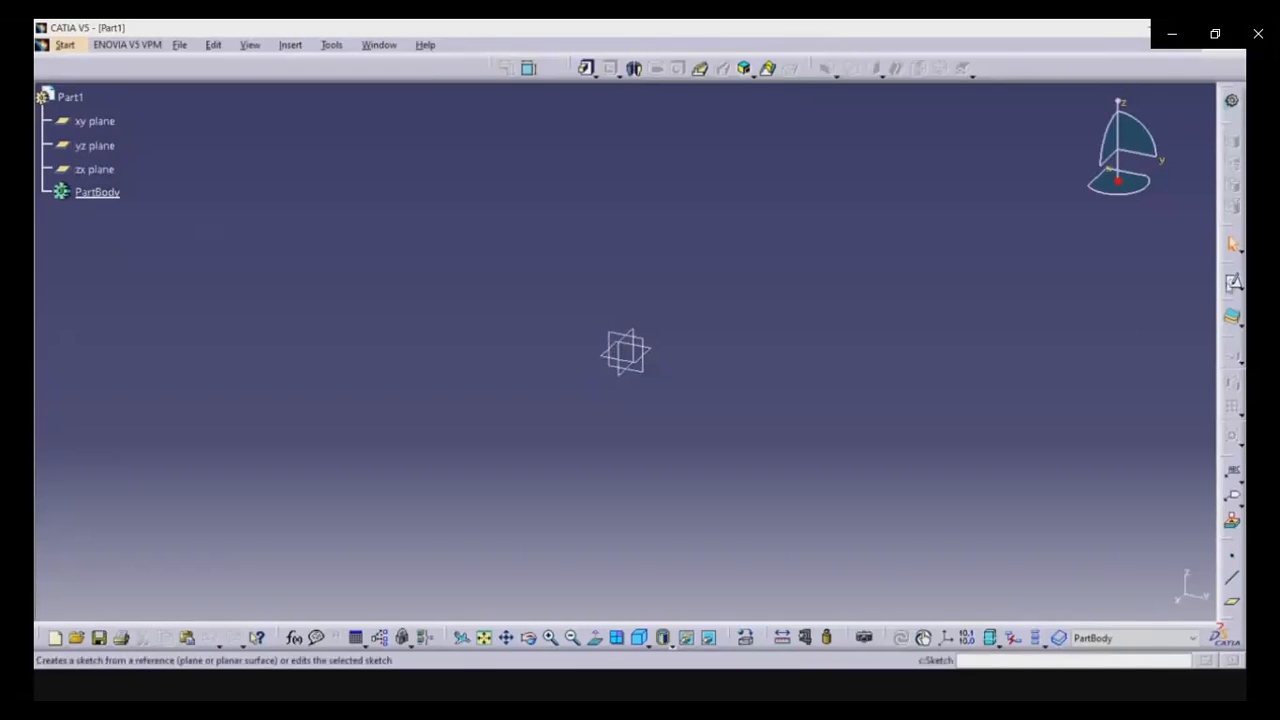
pyautogui.click(1232, 284)
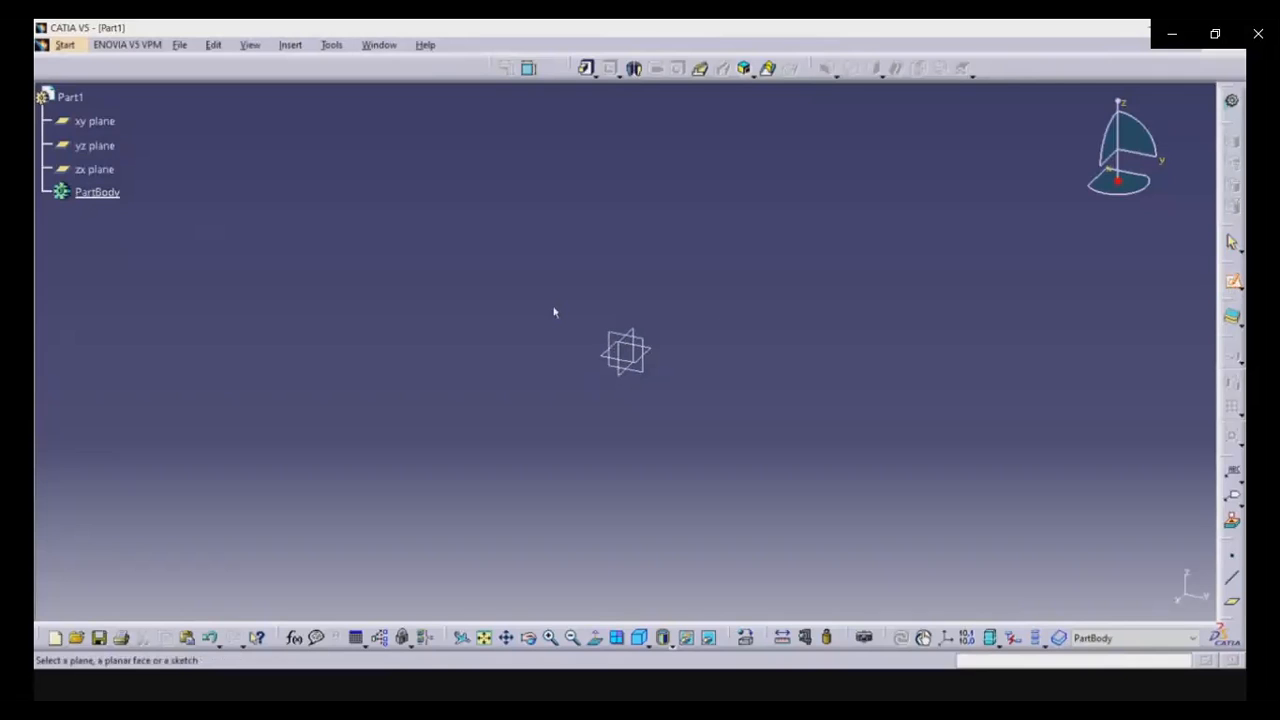
pyautogui.click(96, 123)
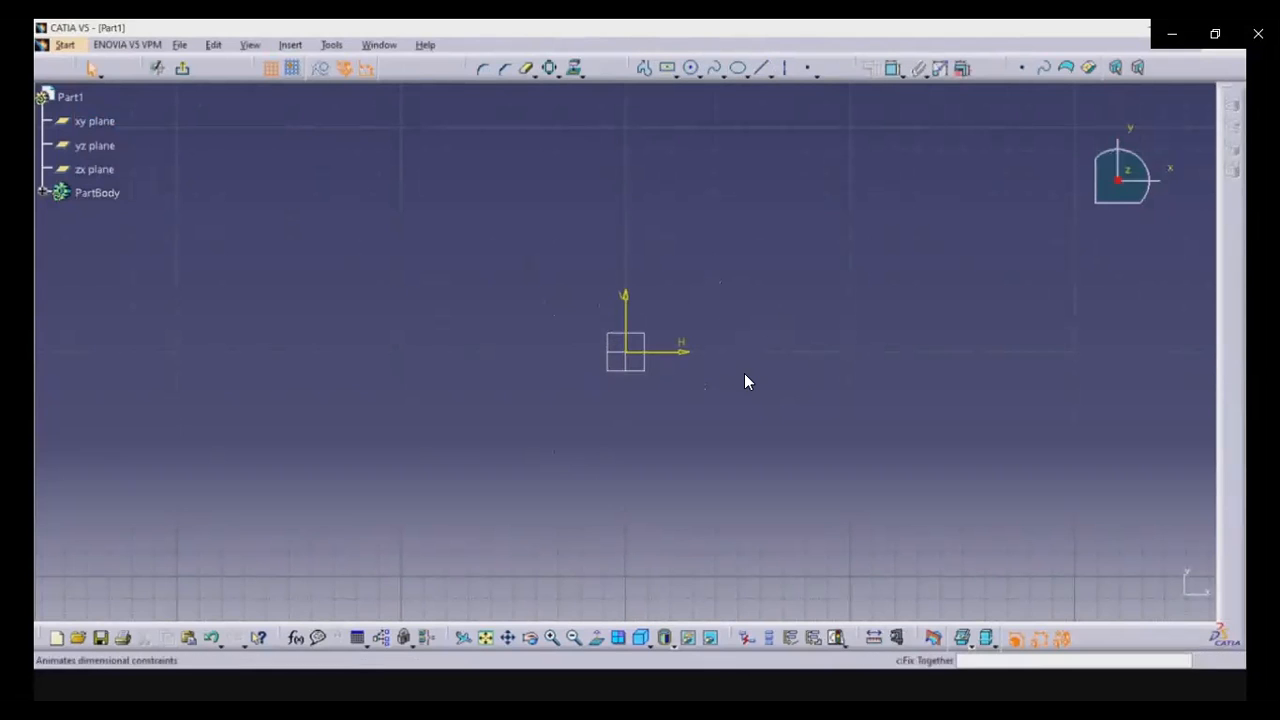
pyautogui.moveTo(558, 101)
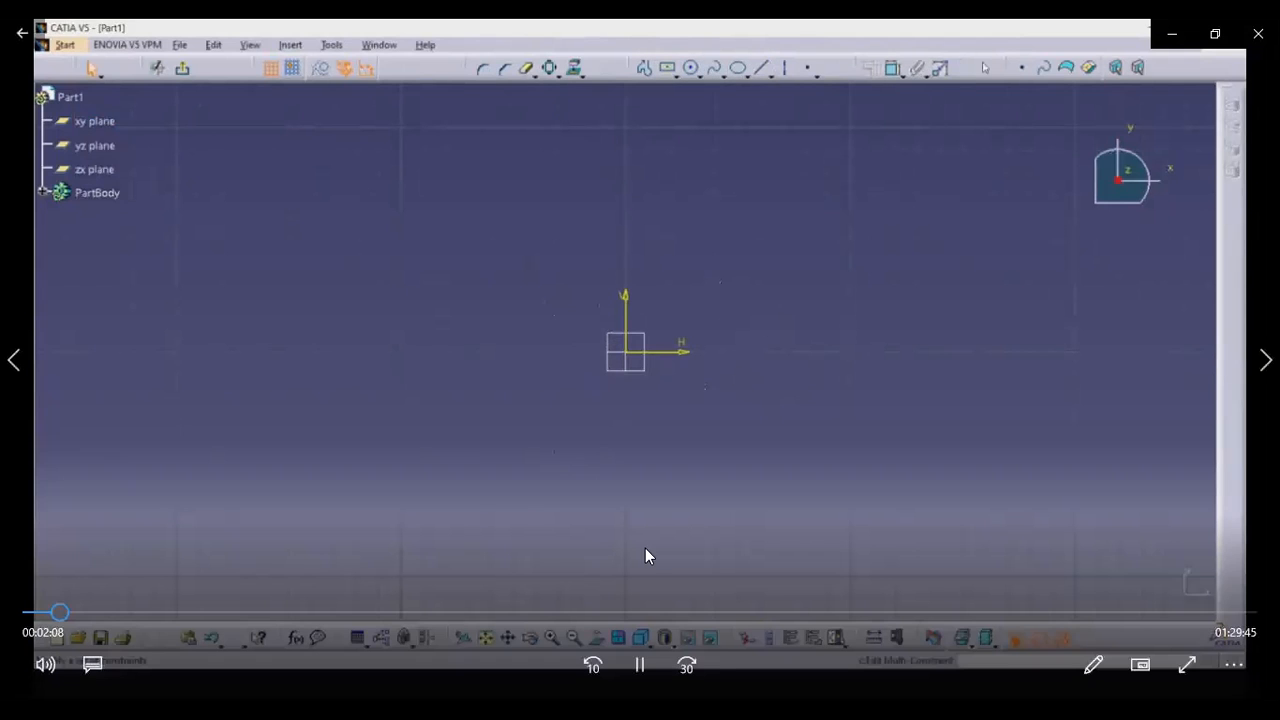
pyautogui.click(640, 664)
pyautogui.press('space')
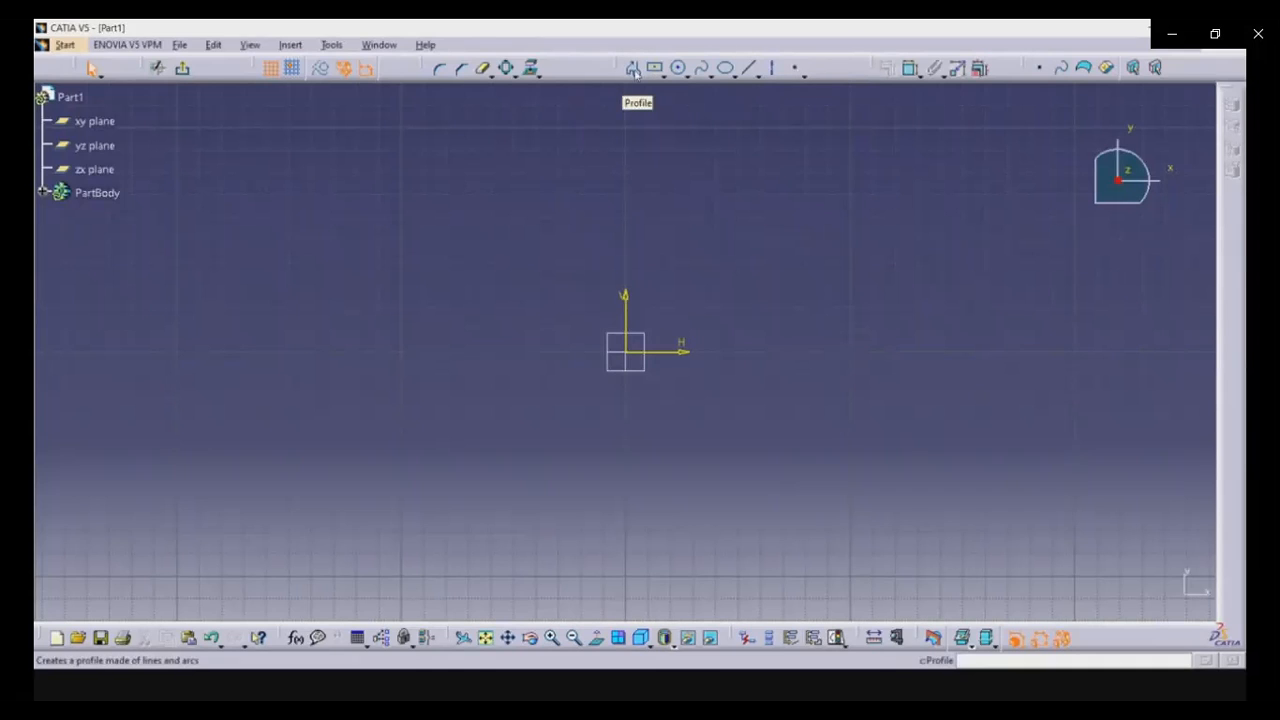
# Sketch a closed irregular ten-sided profile of straight lines around the origin with the Profile tool.
pyautogui.click(633, 70)
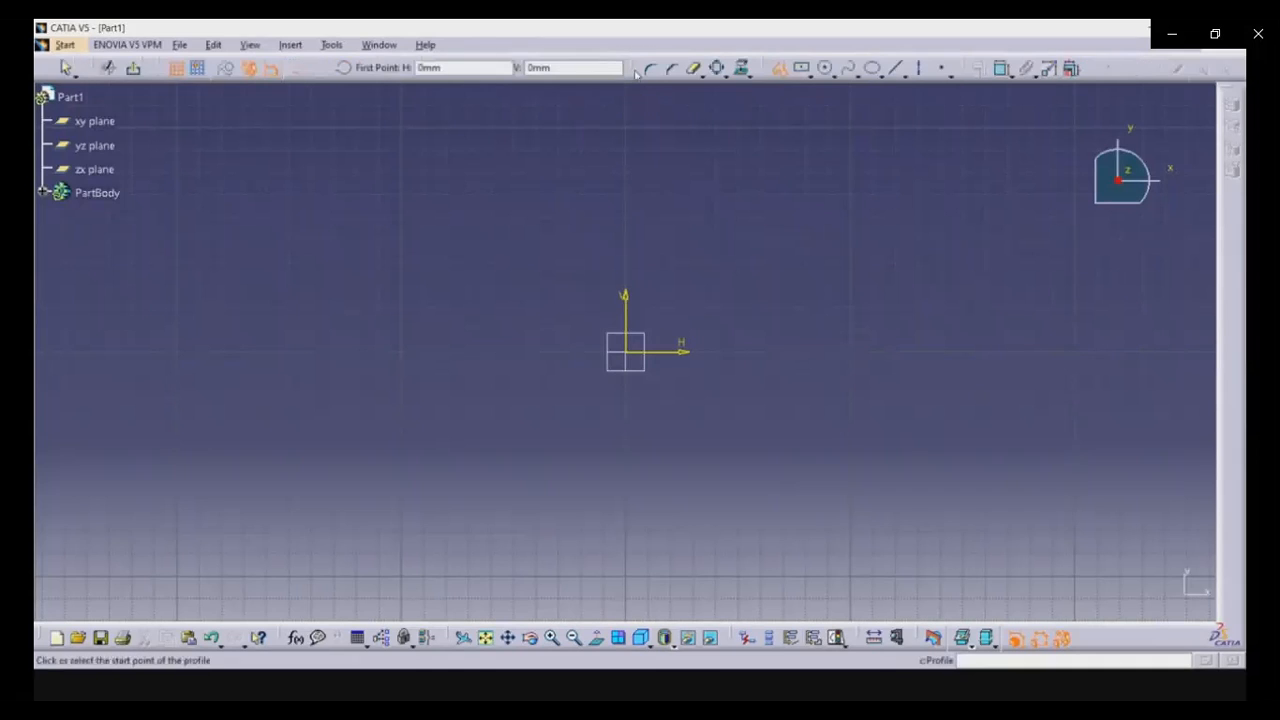
pyautogui.click(401, 314)
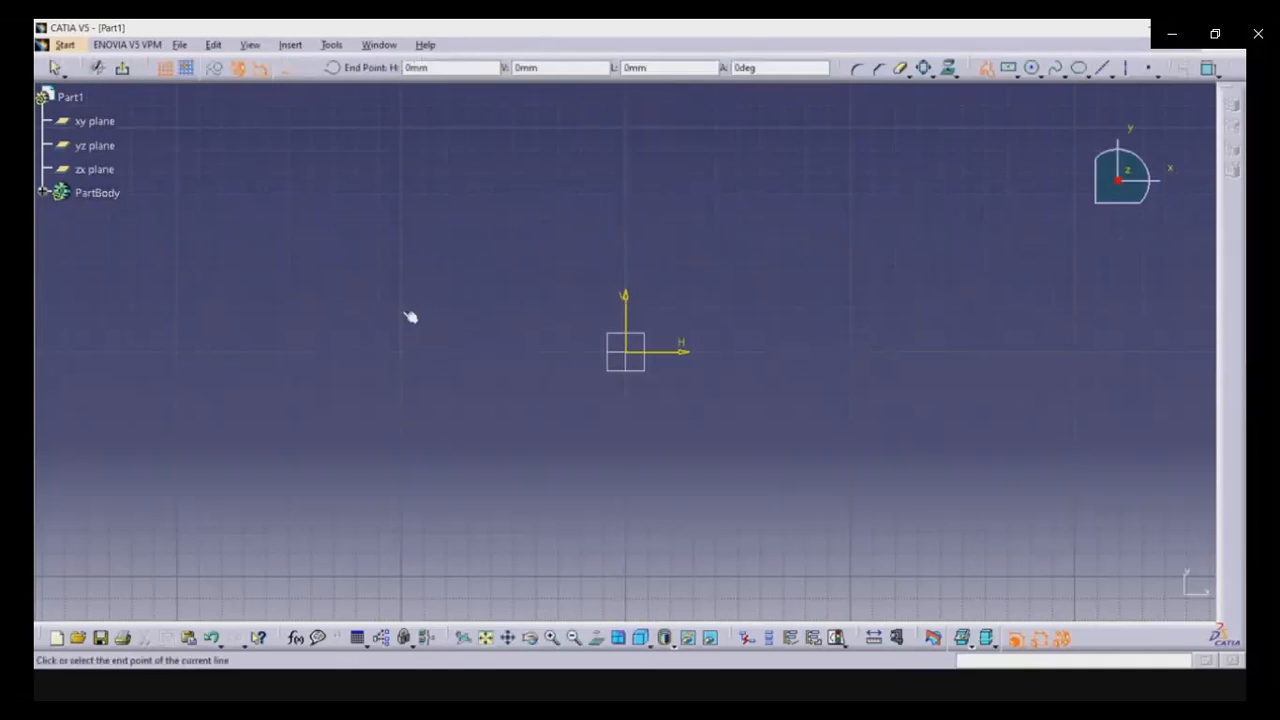
pyautogui.click(554, 236)
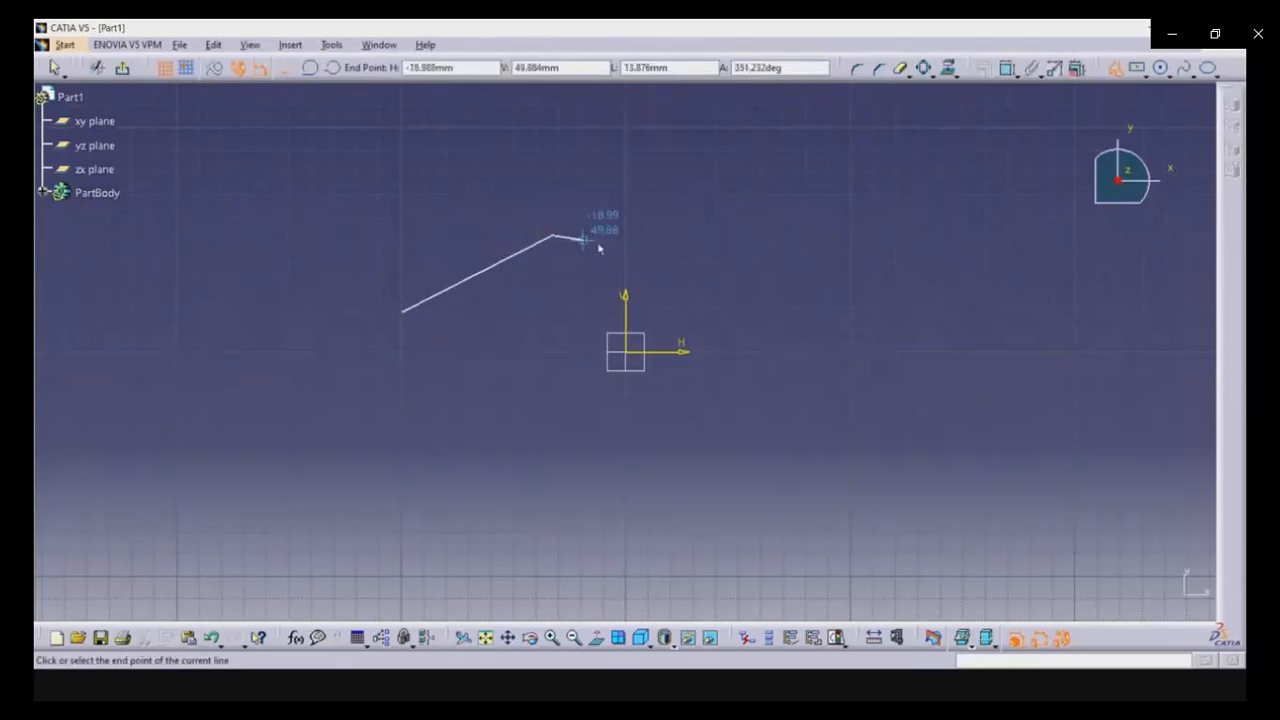
pyautogui.click(732, 277)
pyautogui.click(780, 413)
pyautogui.click(694, 471)
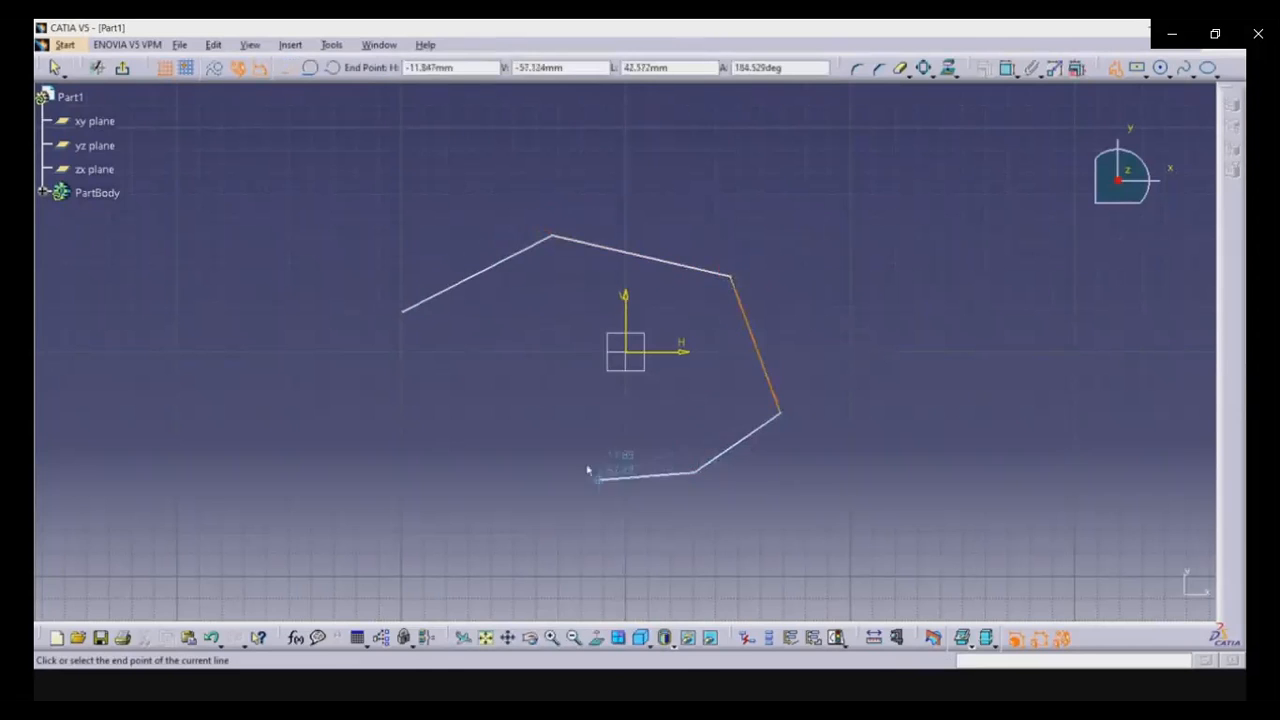
pyautogui.click(563, 428)
pyautogui.click(502, 480)
pyautogui.click(416, 446)
pyautogui.click(340, 436)
pyautogui.click(347, 380)
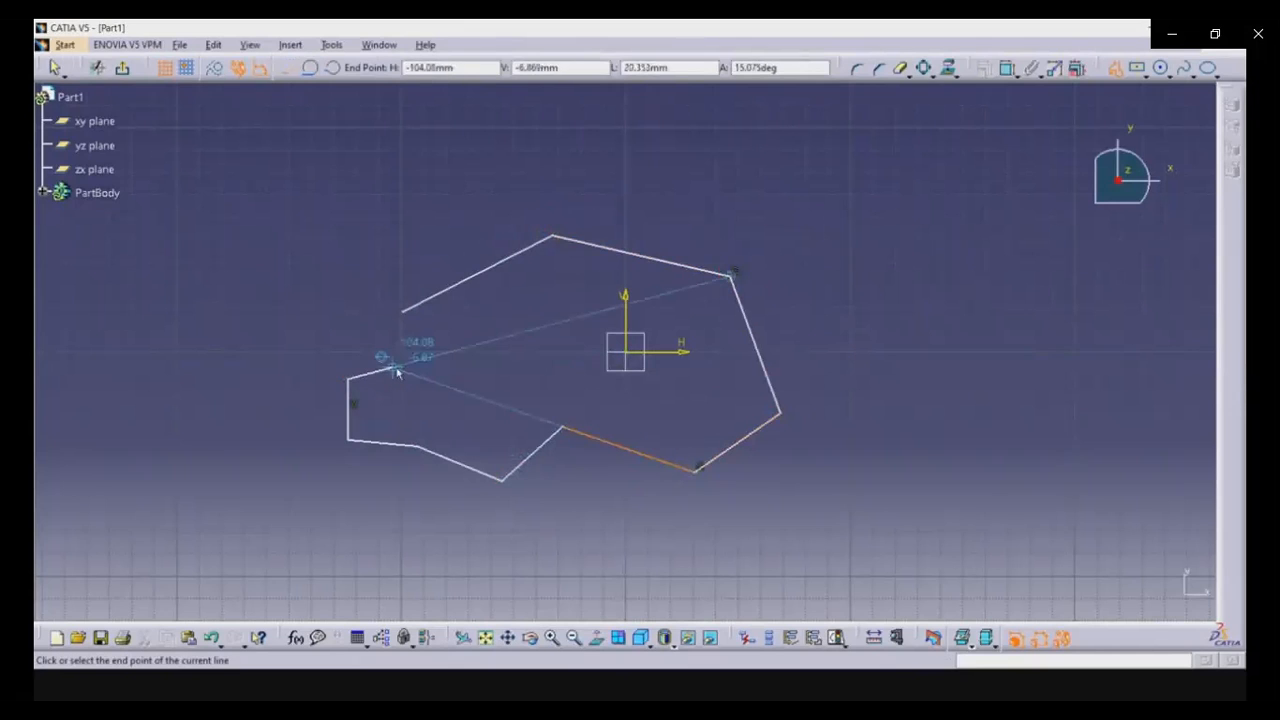
pyautogui.click(403, 311)
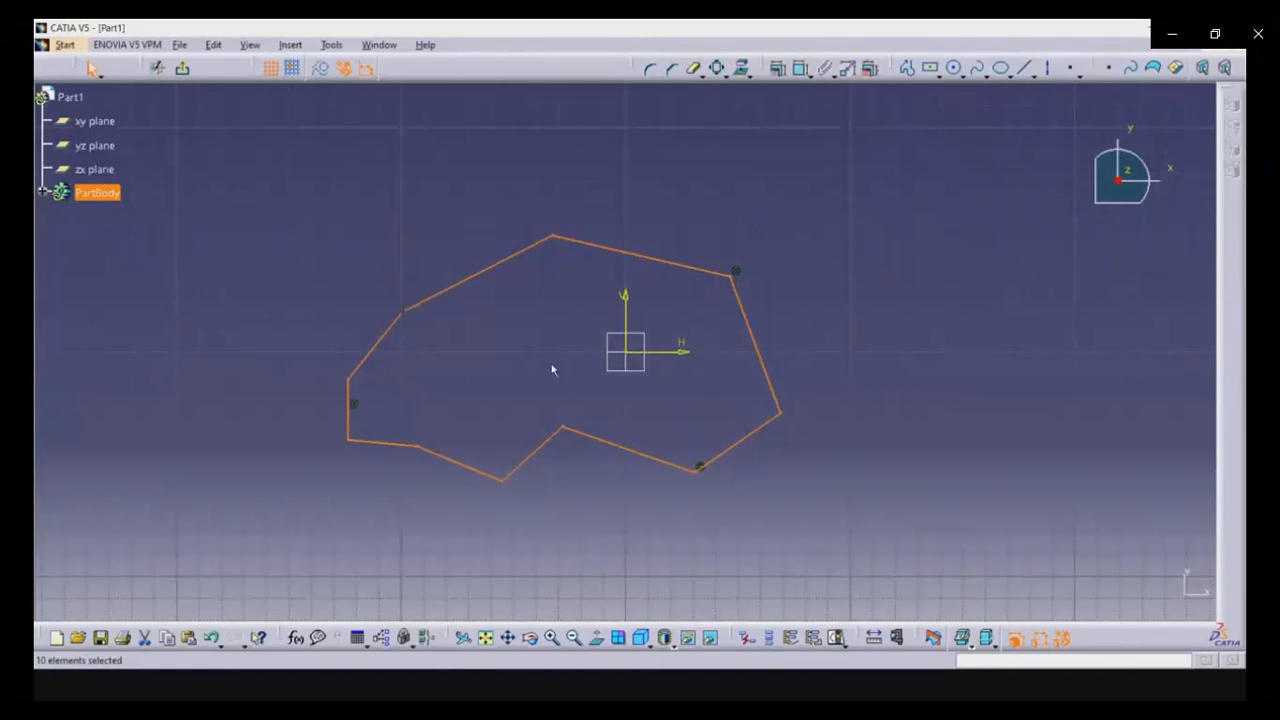
# Examine the sketched profile by panning, rotating and zooming, and return to the view normal to the sketch plane.
pyautogui.moveTo(551, 370)
pyautogui.mouseDown(button='middle')
pyautogui.moveTo(706, 333)
pyautogui.moveTo(580, 362)
pyautogui.moveTo(662, 376)
pyautogui.moveTo(610, 307)
pyautogui.moveTo(598, 377)
pyautogui.moveTo(662, 346)
pyautogui.moveTo(585, 348)
pyautogui.moveTo(646, 373)
pyautogui.moveTo(625, 335)
pyautogui.moveTo(622, 379)
pyautogui.mouseUp(button='middle')
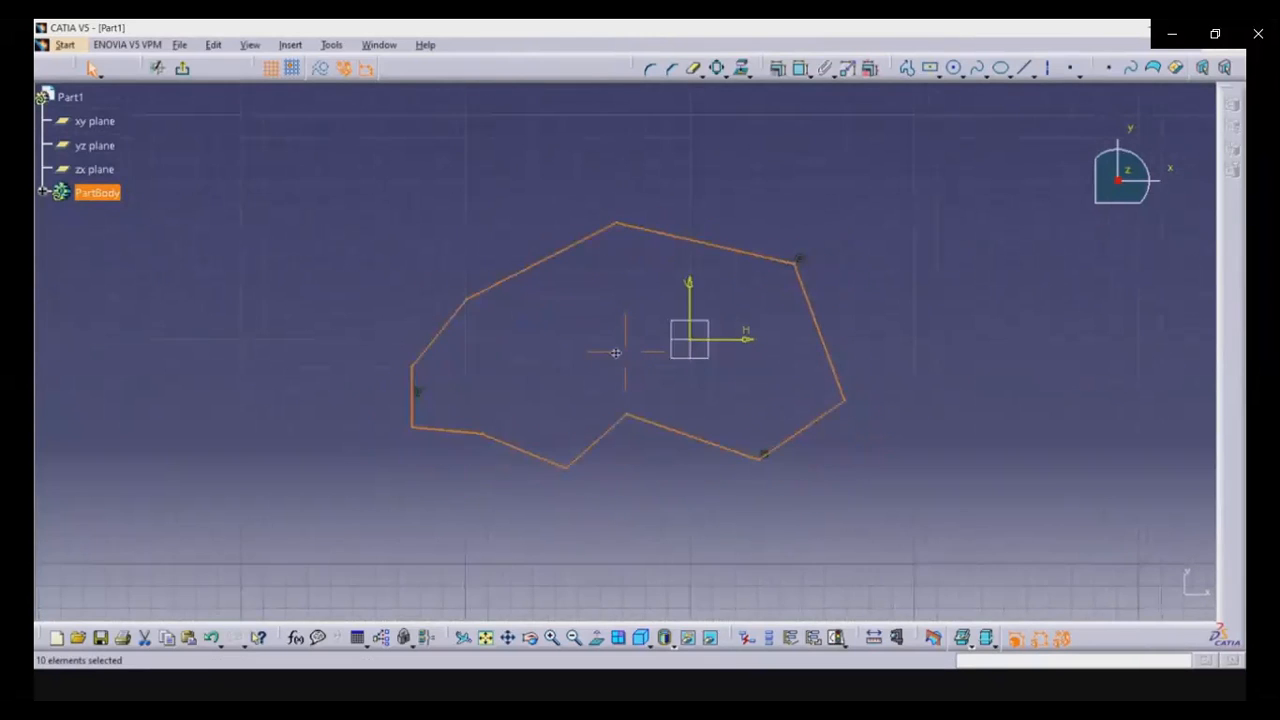
pyautogui.moveTo(615, 352); pyautogui.dragTo(626, 364, button='middle')
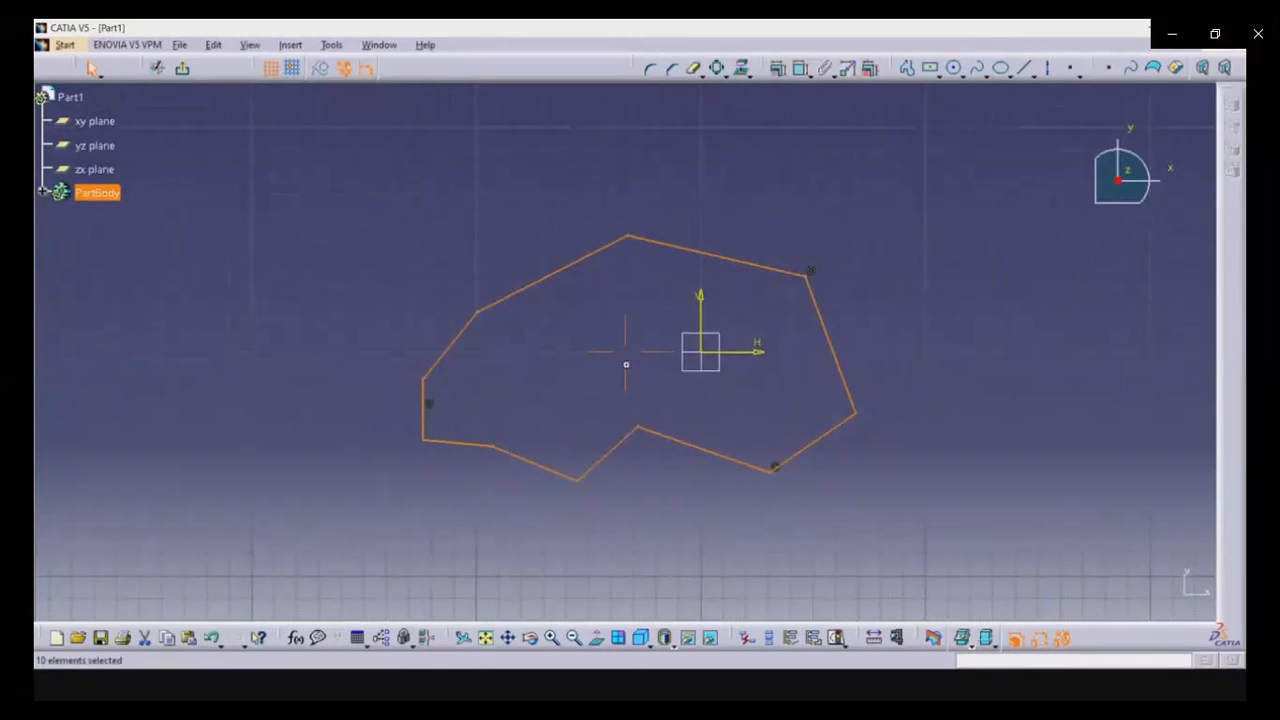
pyautogui.moveTo(626, 364); pyautogui.dragTo(626, 368, button='middle')
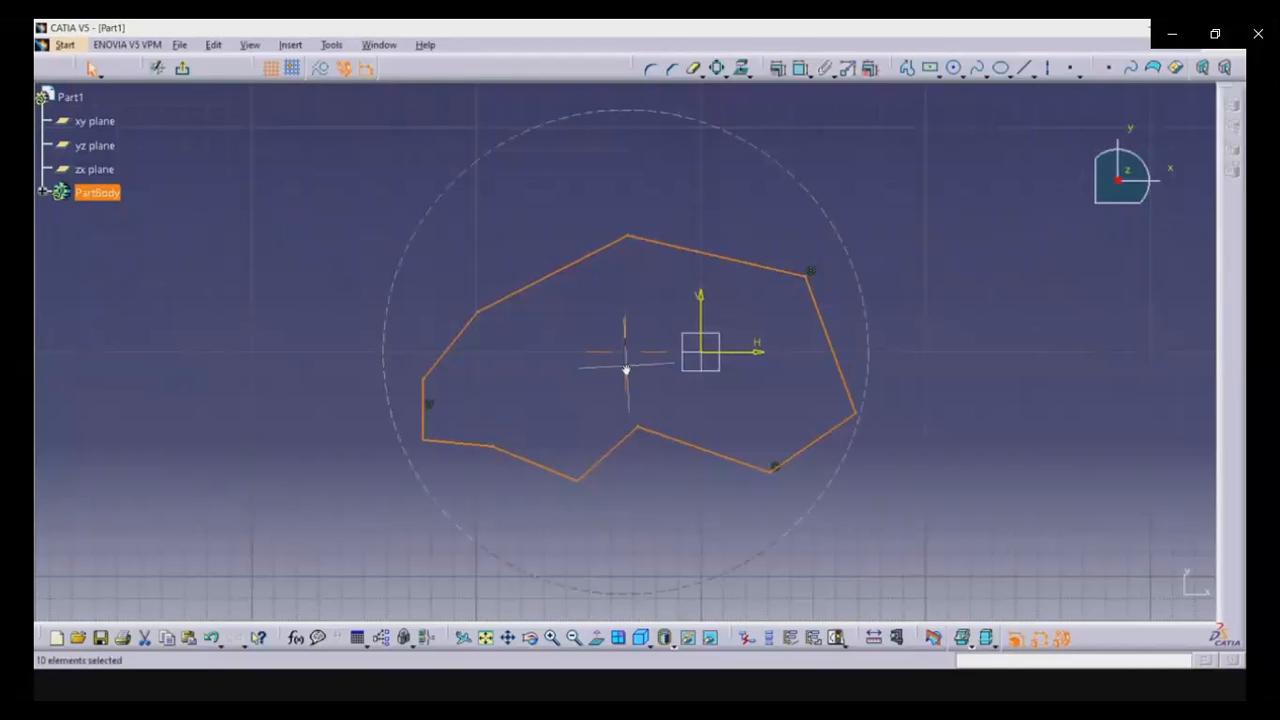
pyautogui.moveTo(626, 370)
pyautogui.mouseDown(button='middle')
pyautogui.moveTo(594, 357)
pyautogui.moveTo(560, 300)
pyautogui.moveTo(600, 240)
pyautogui.moveTo(652, 270)
pyautogui.moveTo(649, 294)
pyautogui.moveTo(591, 349)
pyautogui.moveTo(504, 359)
pyautogui.moveTo(654, 423)
pyautogui.moveTo(669, 331)
pyautogui.moveTo(606, 289)
pyautogui.moveTo(578, 362)
pyautogui.moveTo(611, 378)
pyautogui.mouseUp(button='middle')
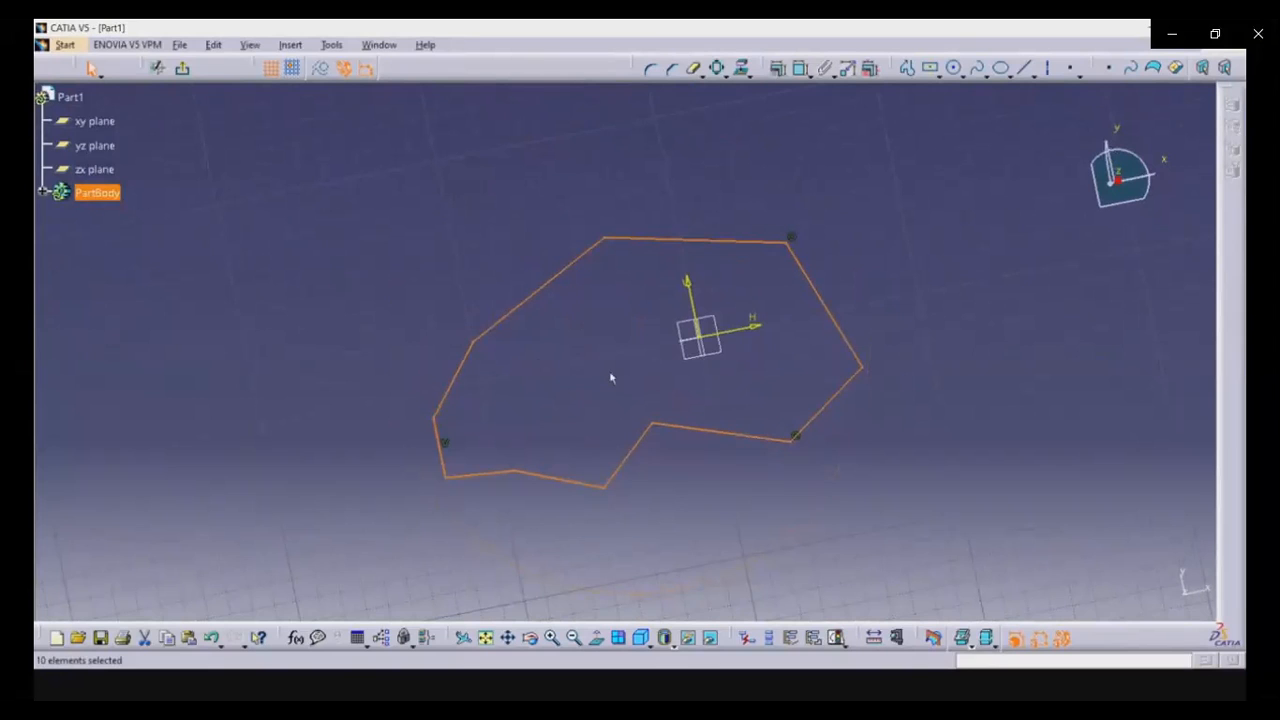
pyautogui.middleClick(610, 373)
pyautogui.click(610, 373)
pyautogui.moveTo(610, 373)
pyautogui.mouseDown()
pyautogui.moveTo(626, 323)
pyautogui.moveTo(626, 373)
pyautogui.mouseUp()
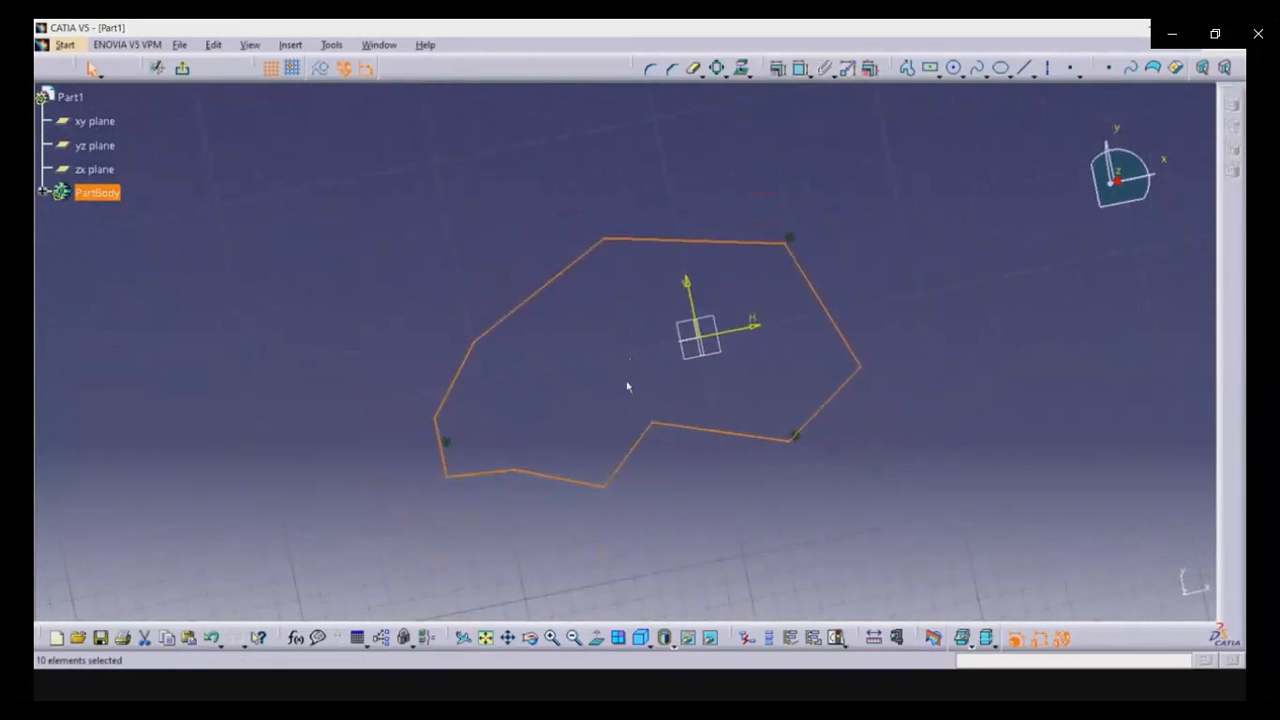
pyautogui.moveTo(627, 382)
pyautogui.mouseDown(button='middle')
pyautogui.moveTo(572, 369)
pyautogui.moveTo(654, 329)
pyautogui.moveTo(681, 348)
pyautogui.moveTo(618, 350)
pyautogui.mouseUp(button='middle')
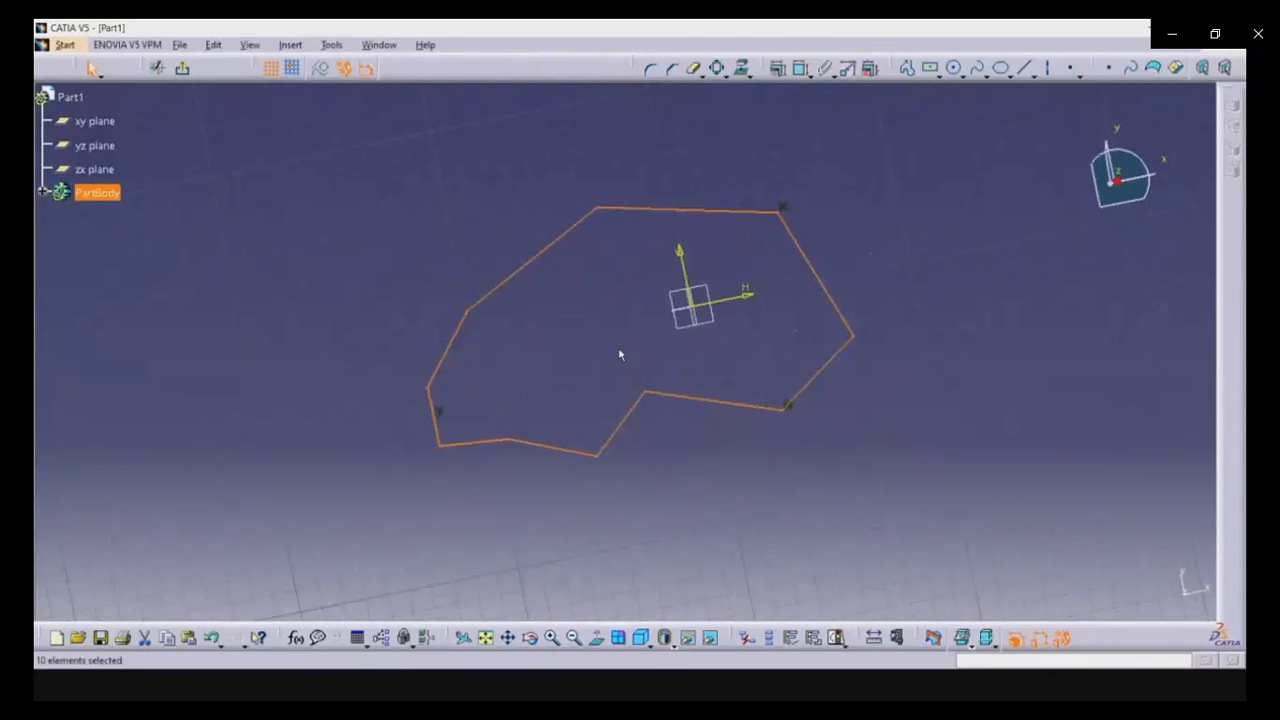
pyautogui.moveTo(619, 350)
pyautogui.mouseDown(button='middle')
pyautogui.moveTo(600, 403)
pyautogui.moveTo(746, 354)
pyautogui.moveTo(638, 354)
pyautogui.mouseUp(button='middle')
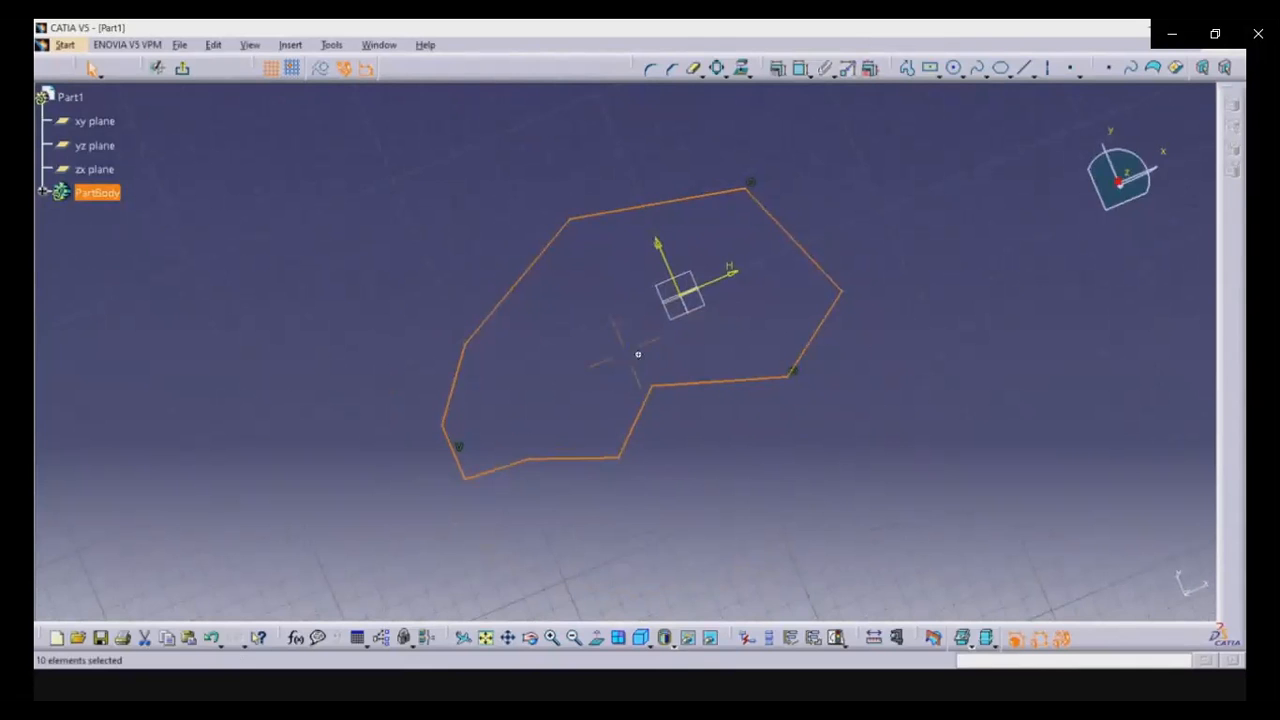
pyautogui.moveTo(638, 354)
pyautogui.mouseDown(button='middle')
pyautogui.moveTo(654, 303)
pyautogui.moveTo(656, 336)
pyautogui.moveTo(664, 312)
pyautogui.moveTo(662, 340)
pyautogui.moveTo(673, 318)
pyautogui.moveTo(677, 332)
pyautogui.mouseUp(button='middle')
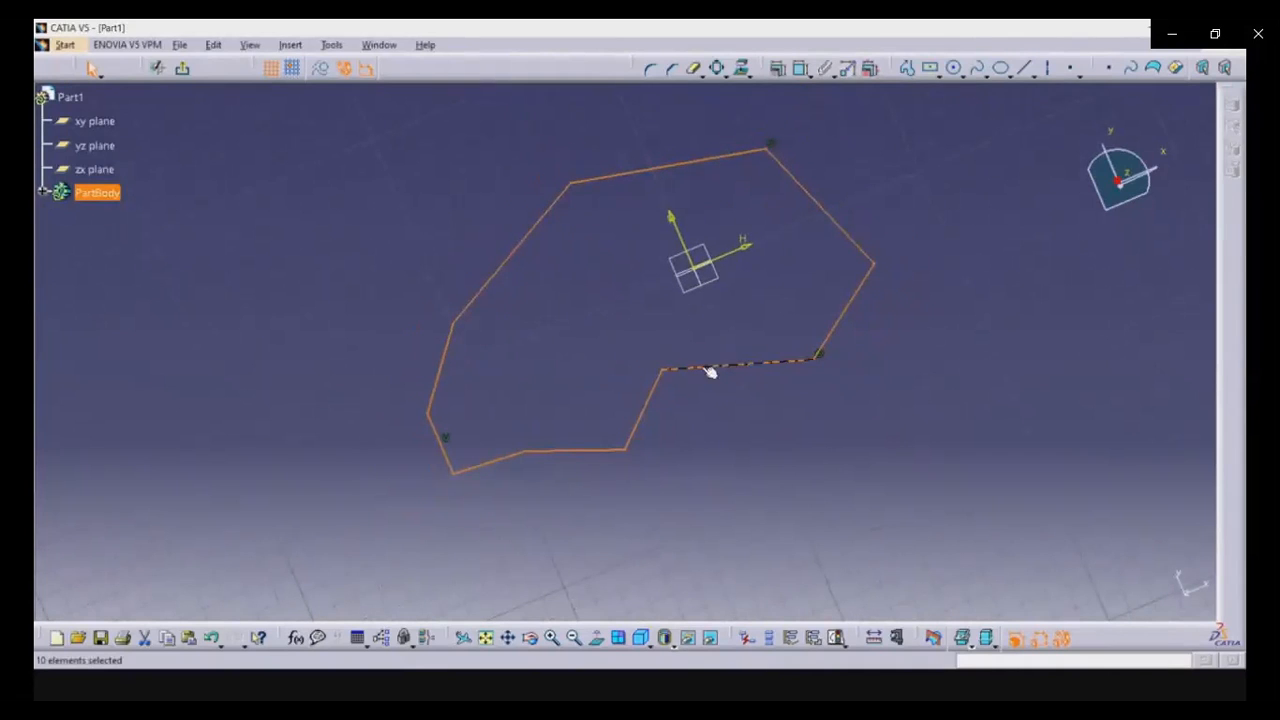
pyautogui.moveTo(654, 646)
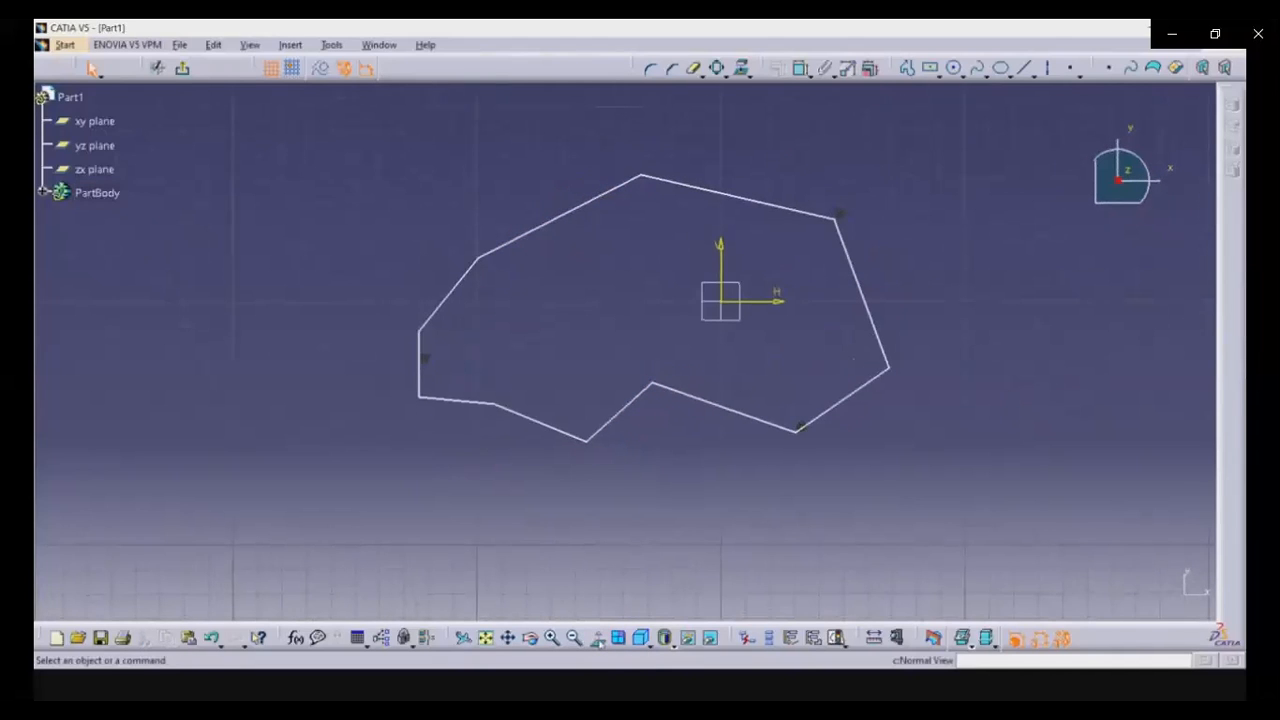
pyautogui.click(641, 665)
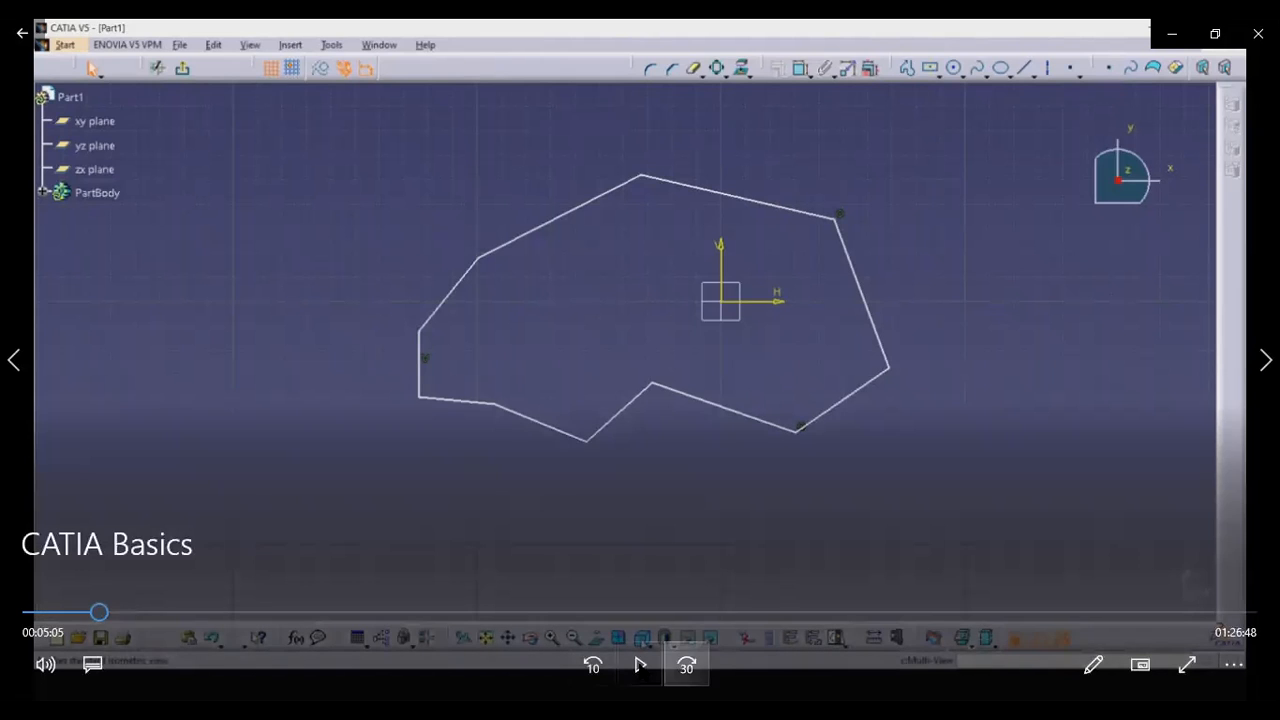
pyautogui.click(640, 665)
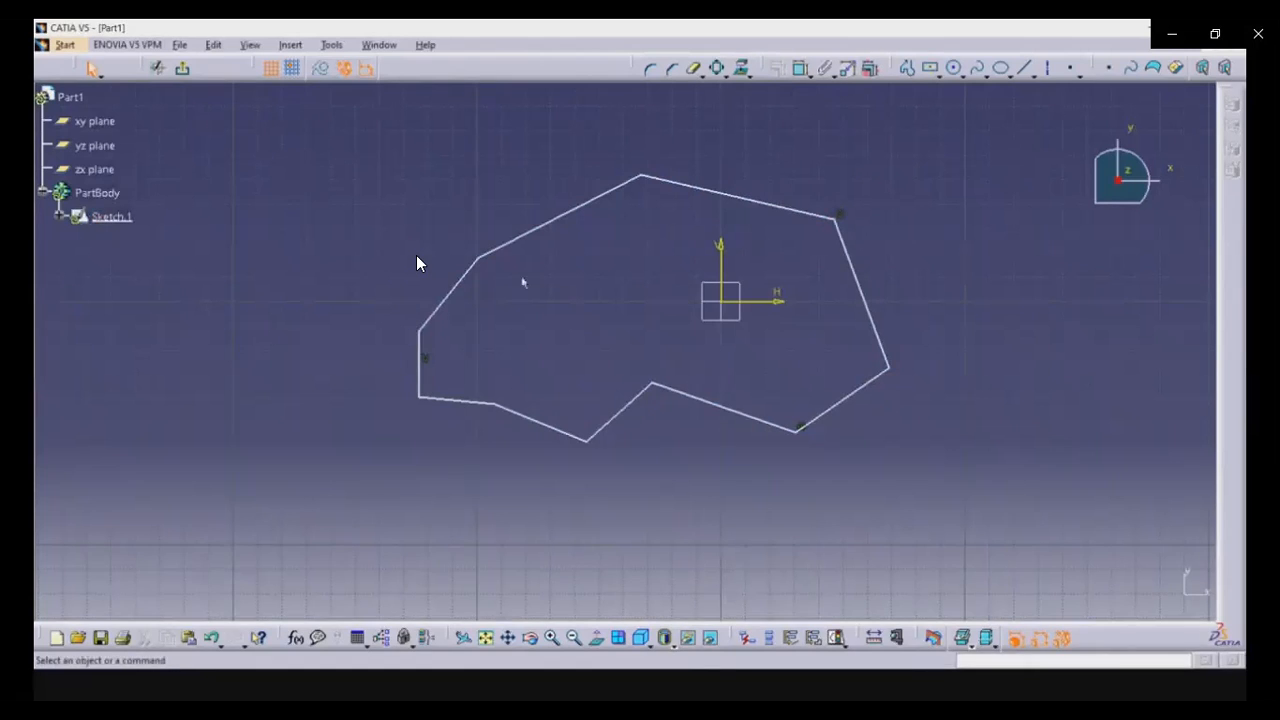
# Sketch a horizontal rectangle about 83 mm wide and 54 mm high on the positive H side of the origin.
pyautogui.moveTo(419, 263)
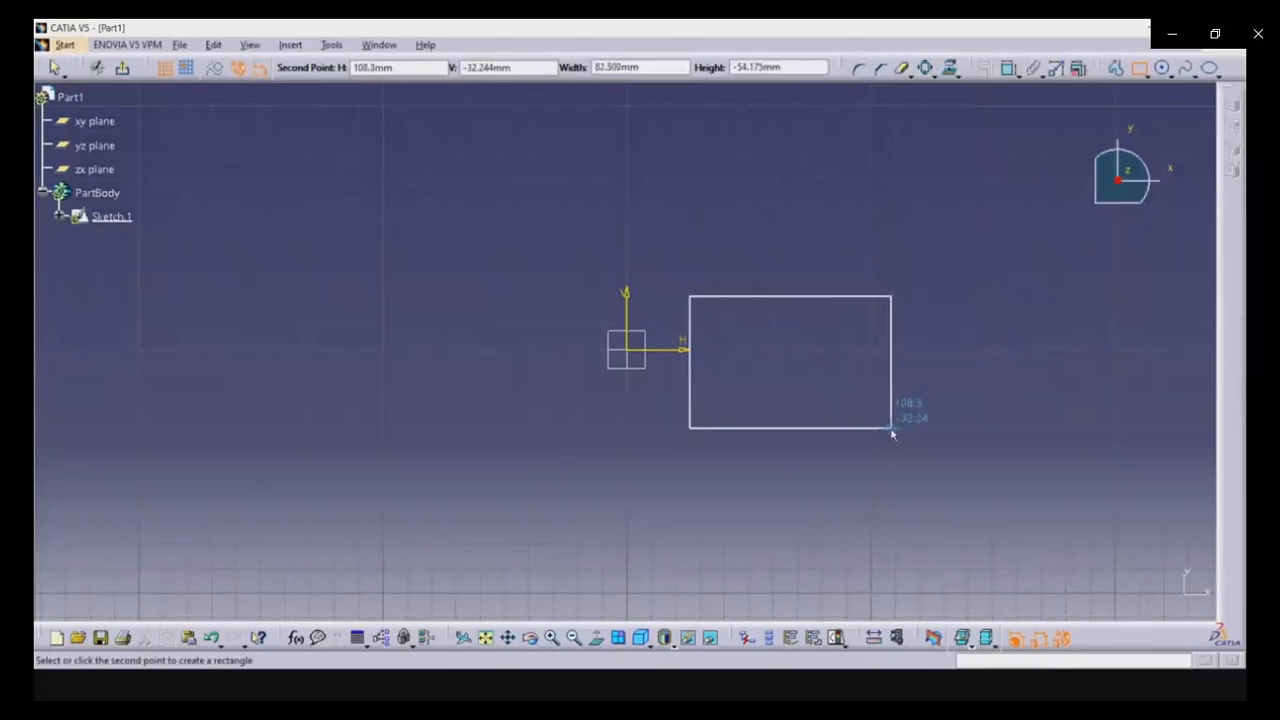
pyautogui.click(892, 430)
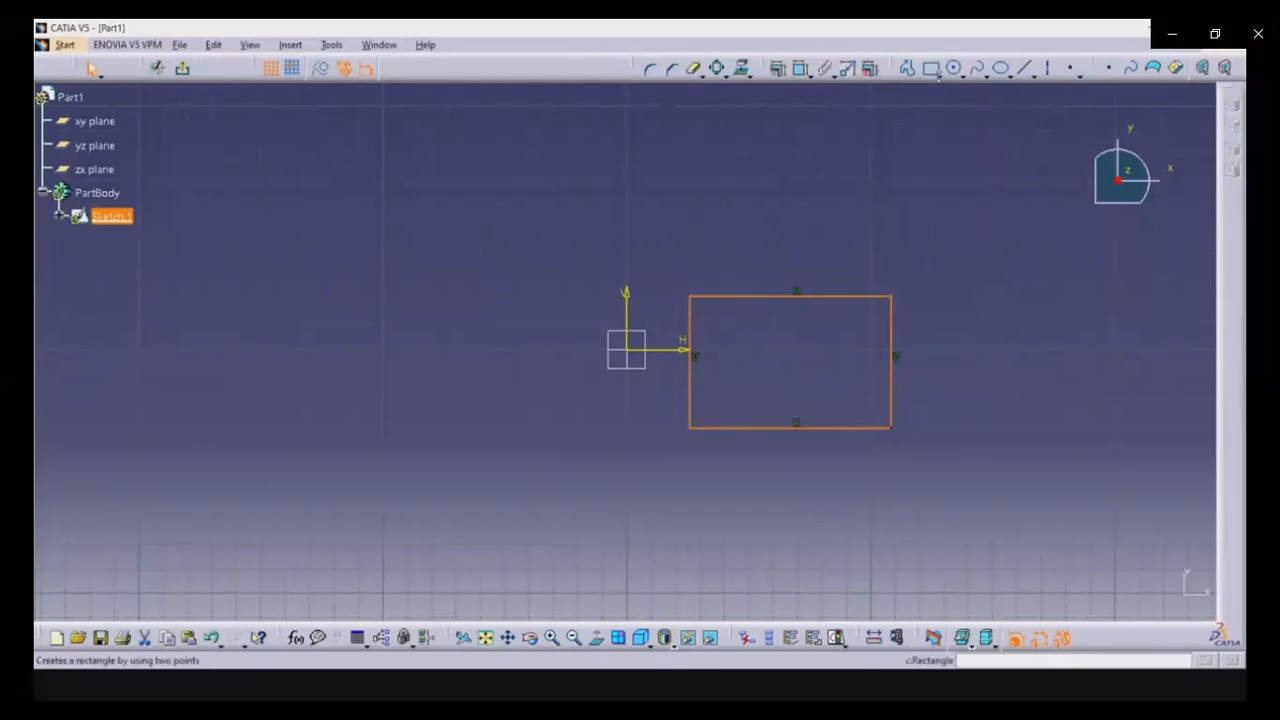
# Sketch an oriented rectangle about 82 mm long, tilted upward toward the origin on the negative H side.
pyautogui.click(939, 76)
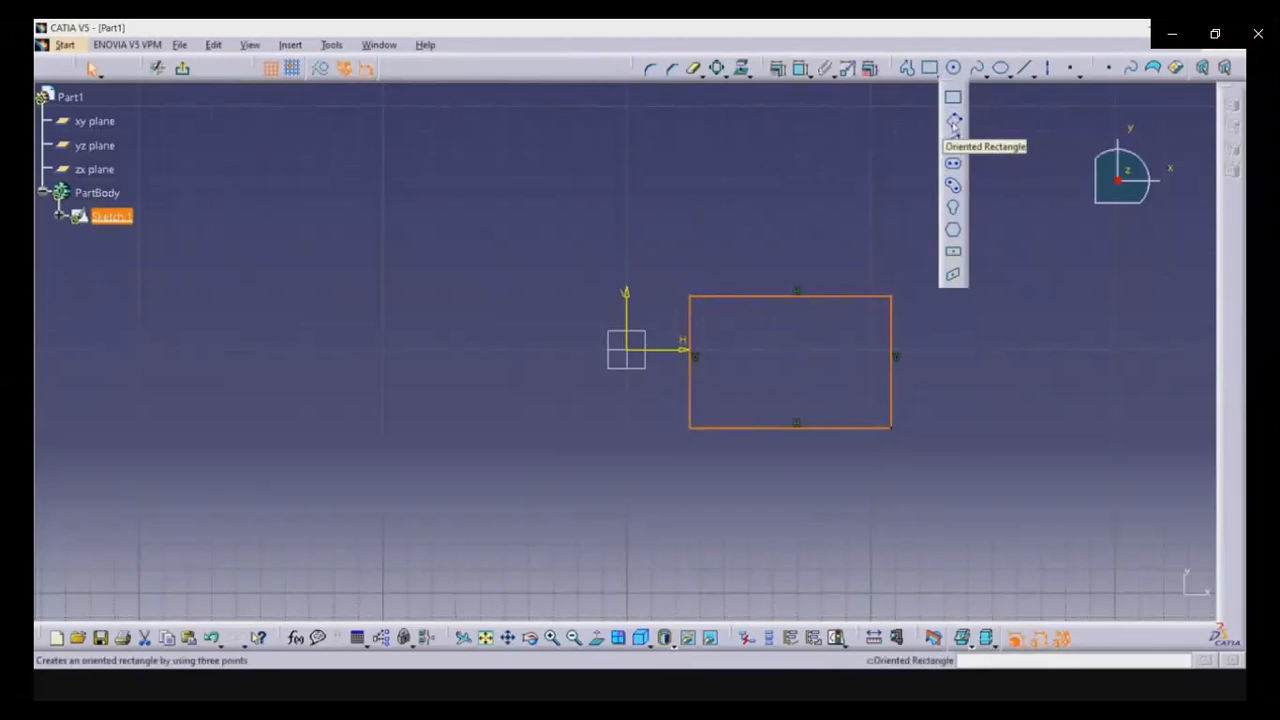
pyautogui.click(953, 122)
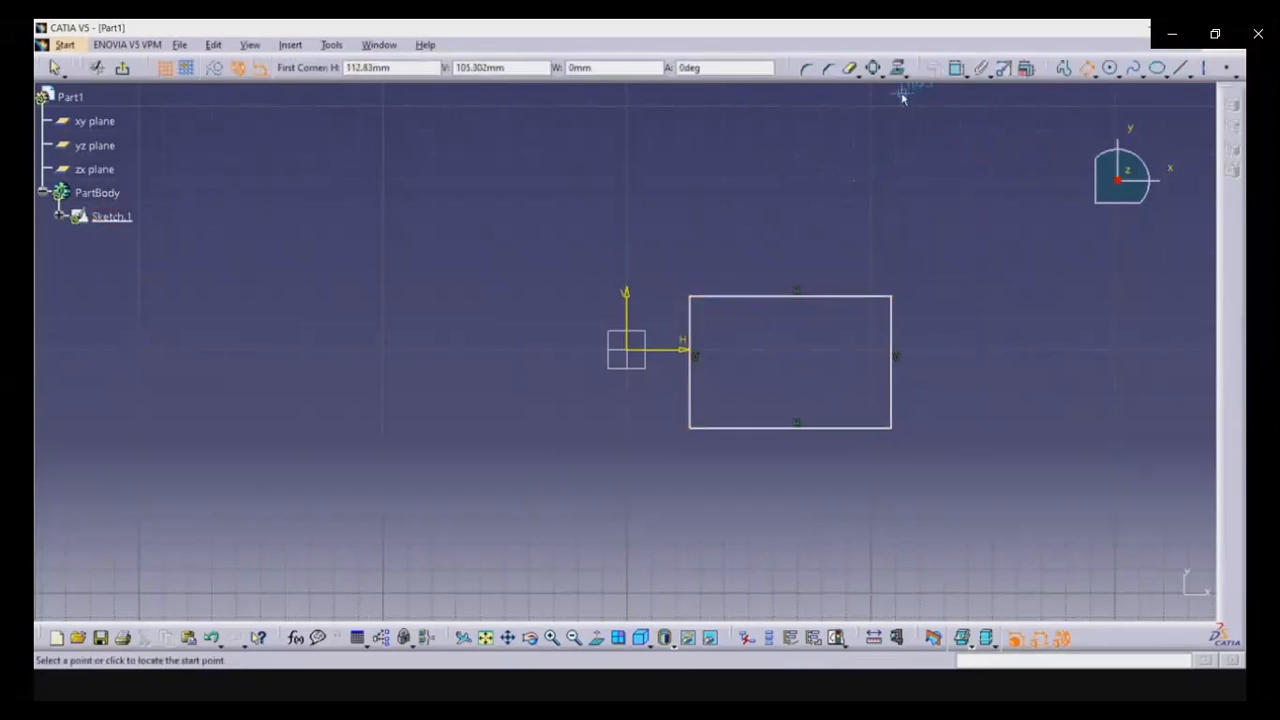
pyautogui.click(321, 373)
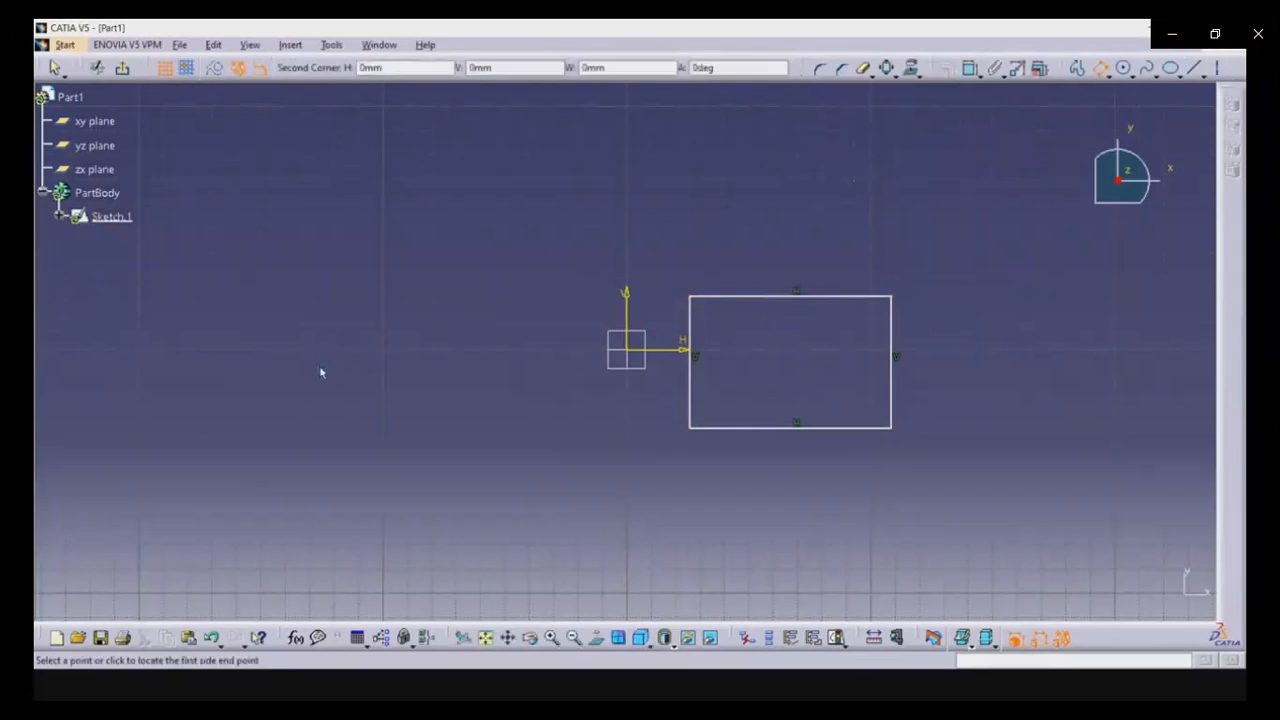
pyautogui.click(359, 427)
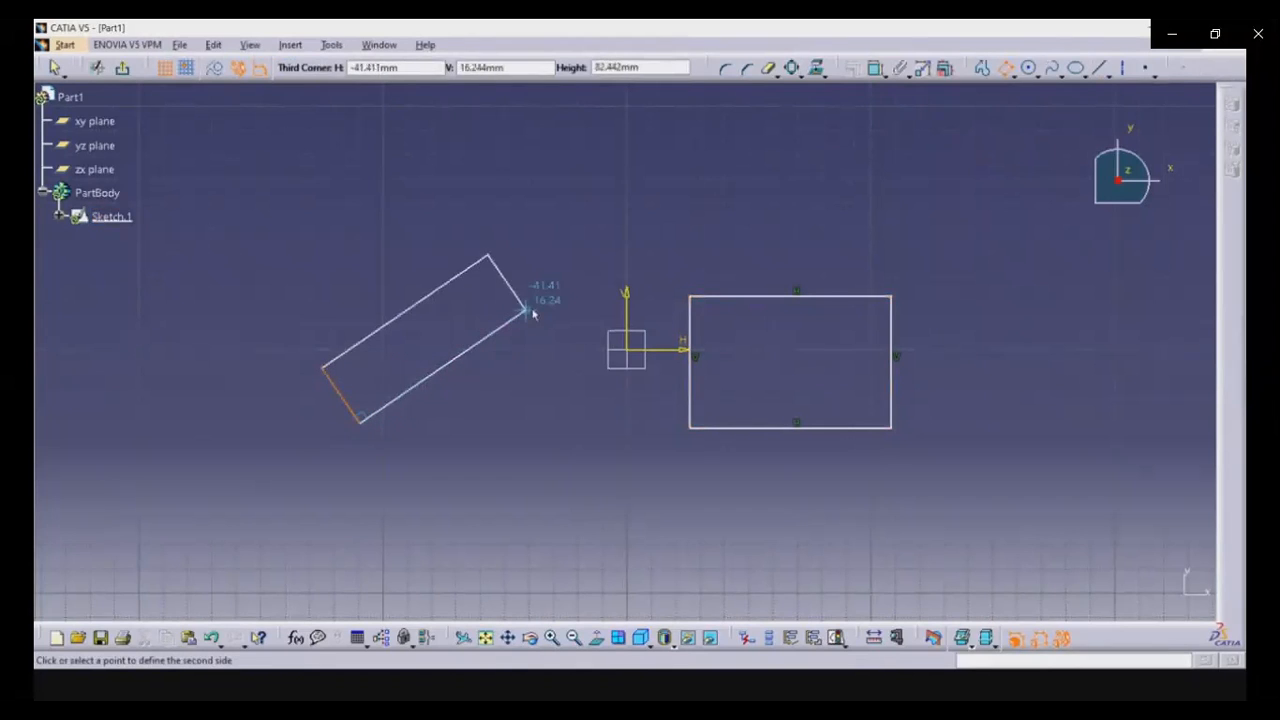
pyautogui.click(529, 311)
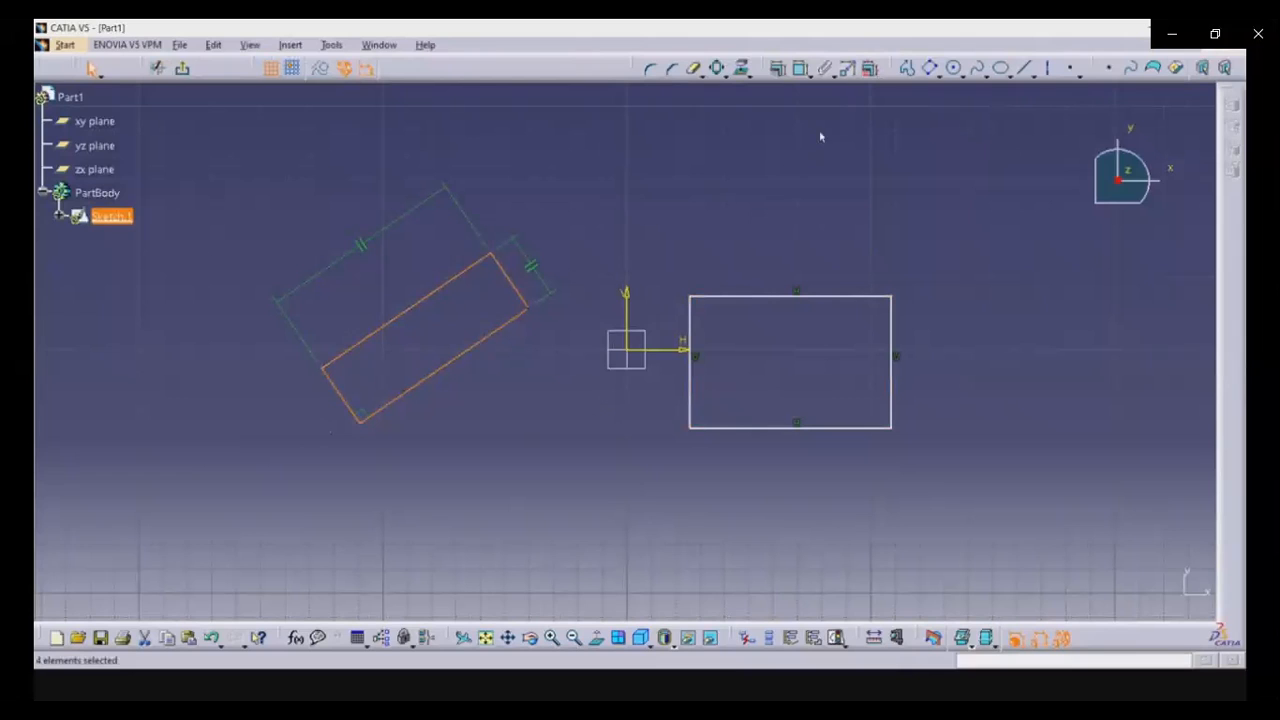
# Sketch a slightly rotated hexagon centred at about H 144 mm, V 11 mm, beyond the horizontal rectangle.
pyautogui.click(938, 74)
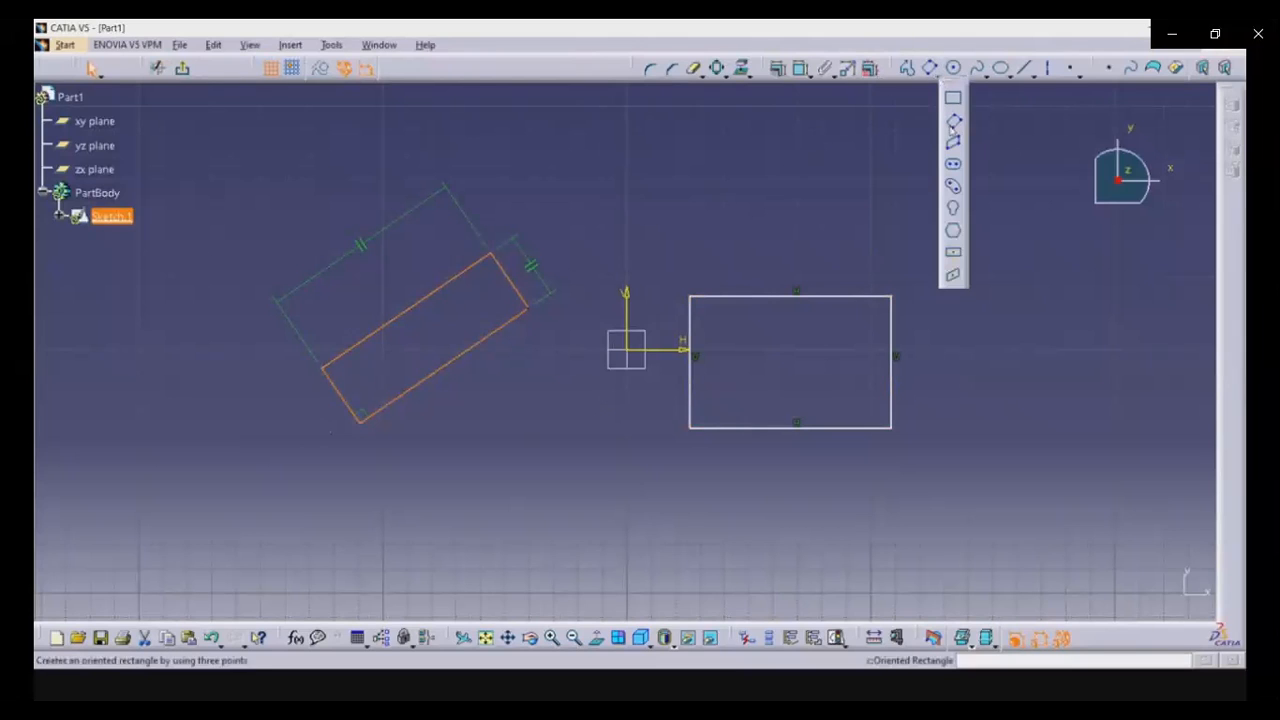
pyautogui.click(955, 233)
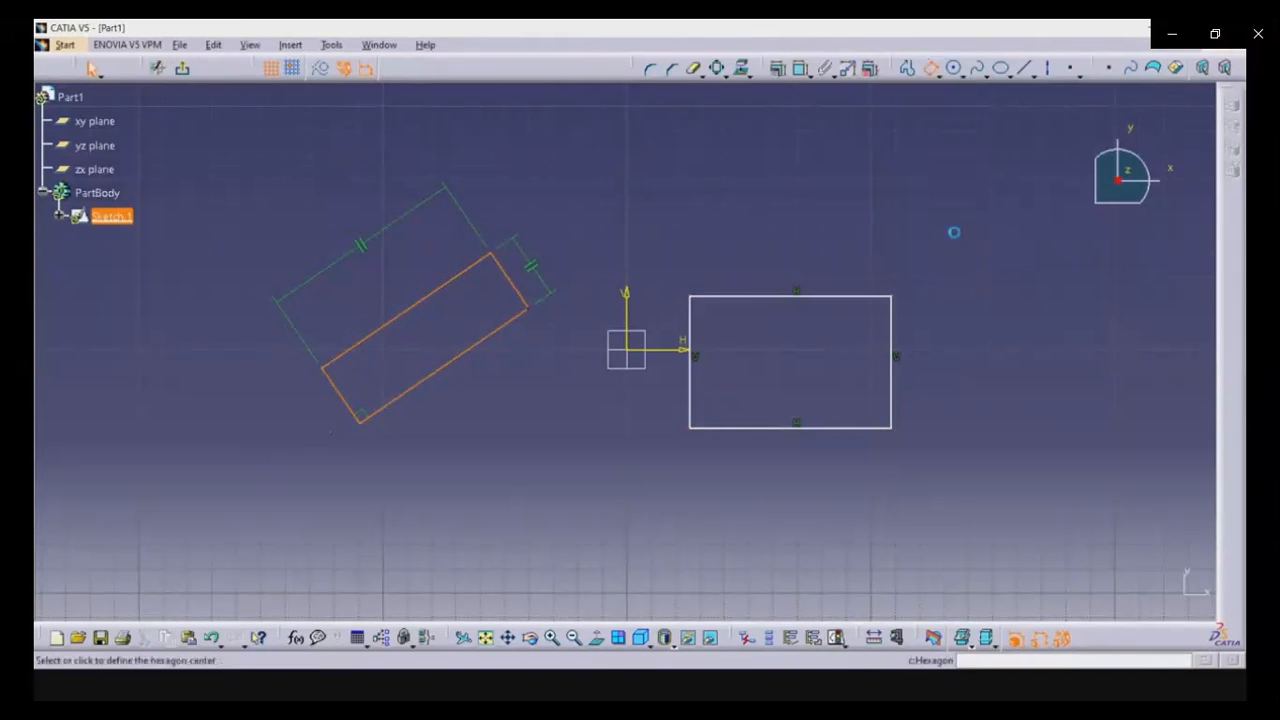
pyautogui.click(978, 324)
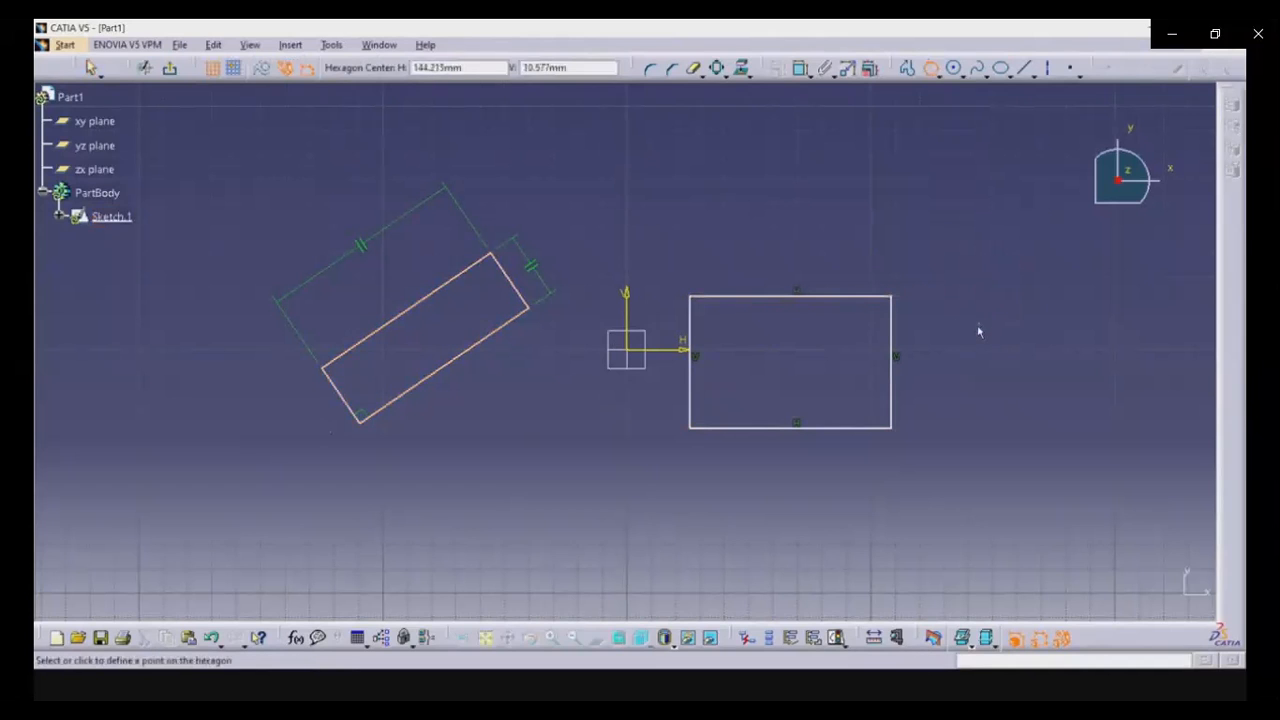
pyautogui.click(1026, 349)
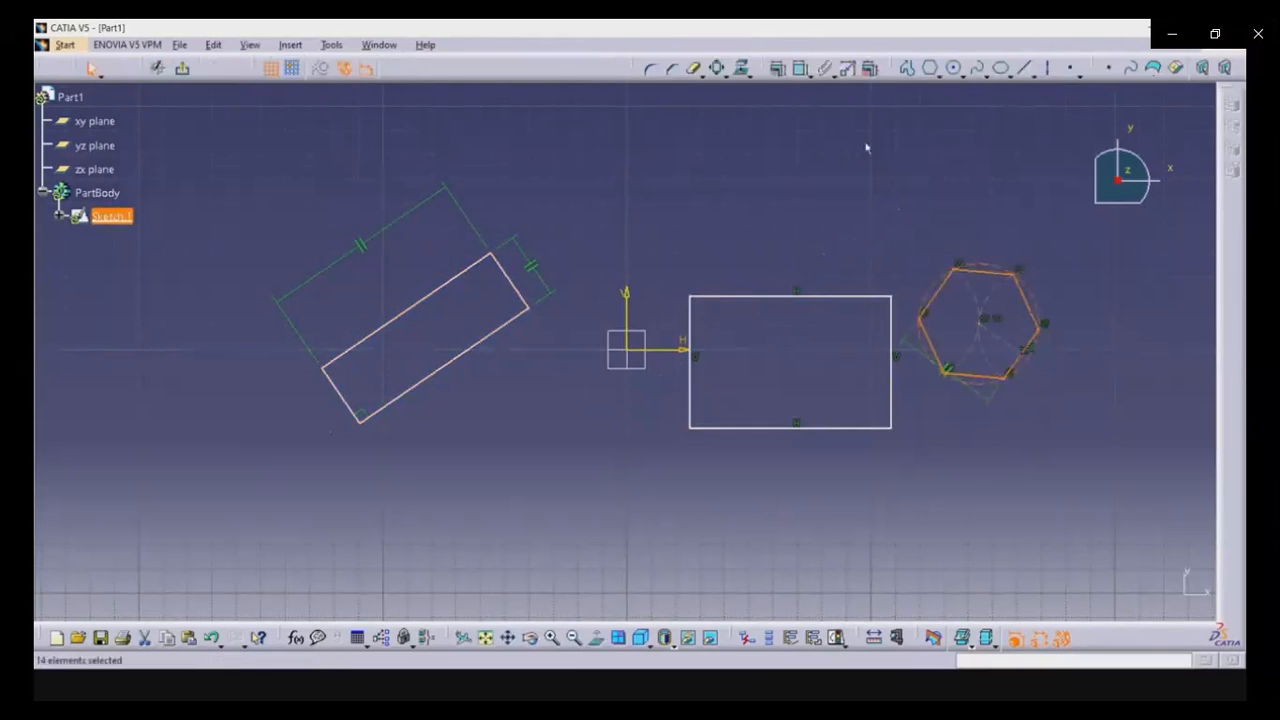
# Sketch a centered rectangle about 60 mm wide and 41 mm high below the origin.
pyautogui.click(939, 78)
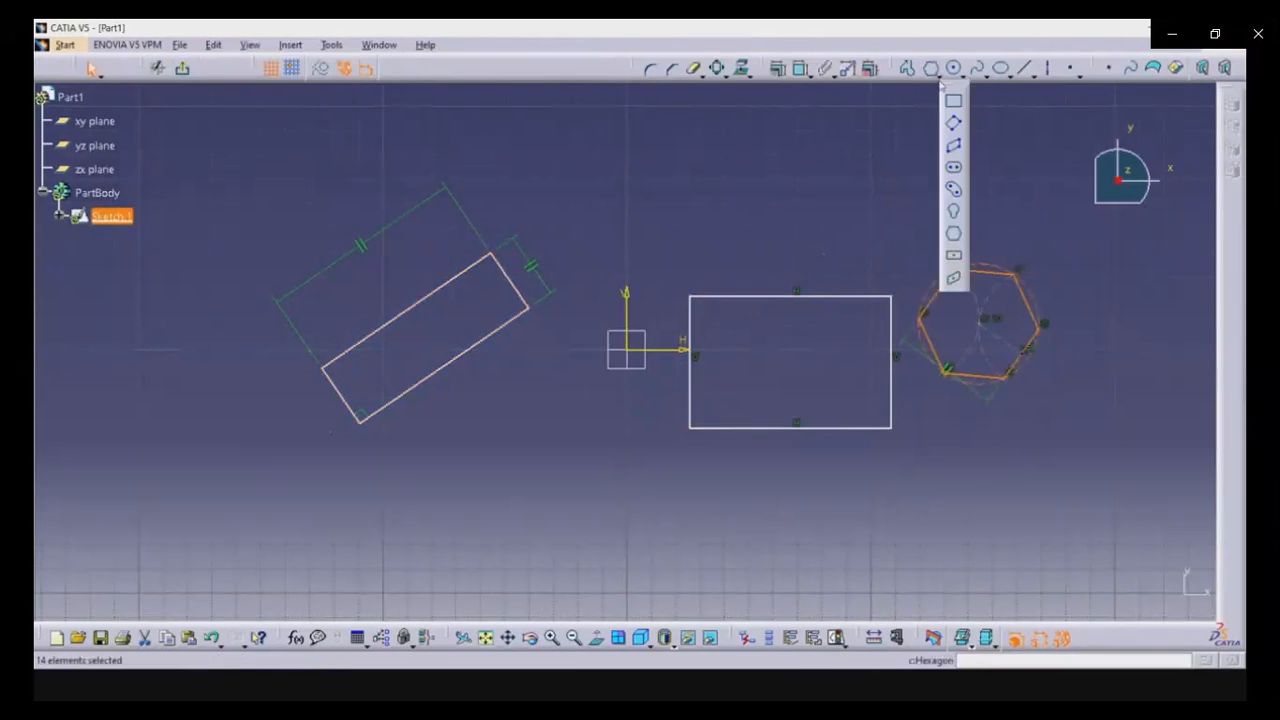
pyautogui.click(955, 259)
pyautogui.click(597, 497)
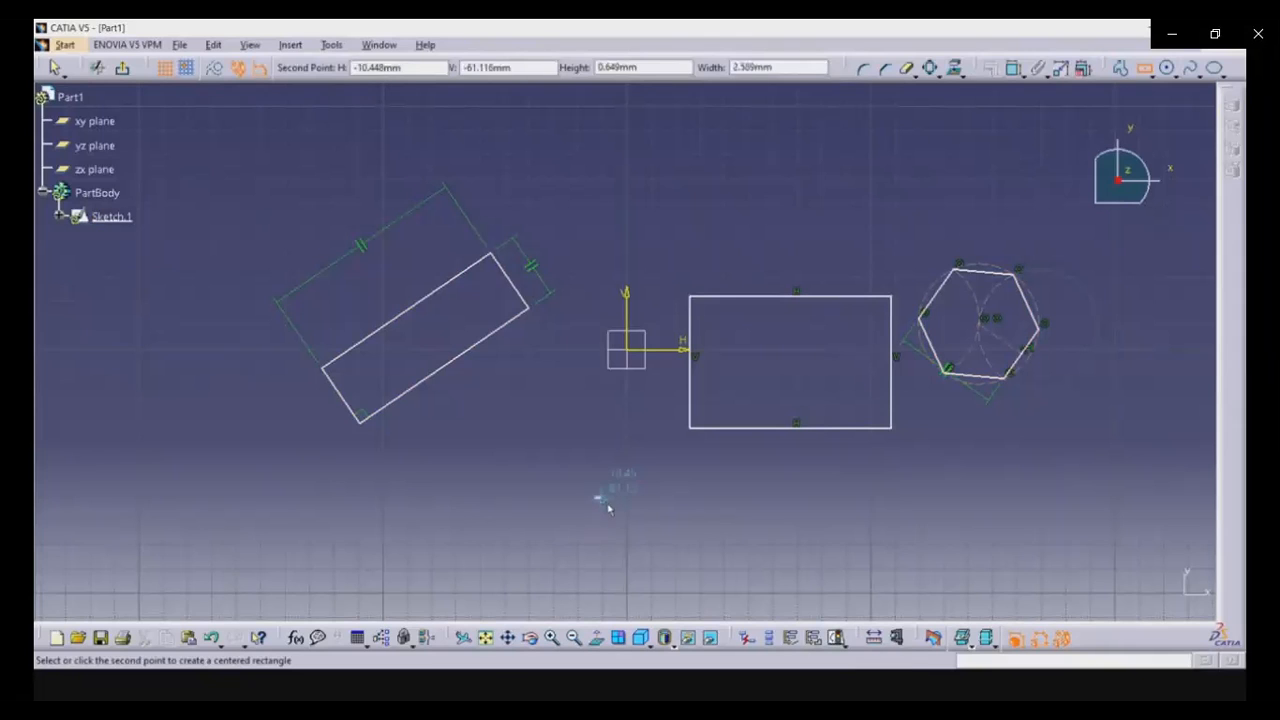
pyautogui.click(670, 549)
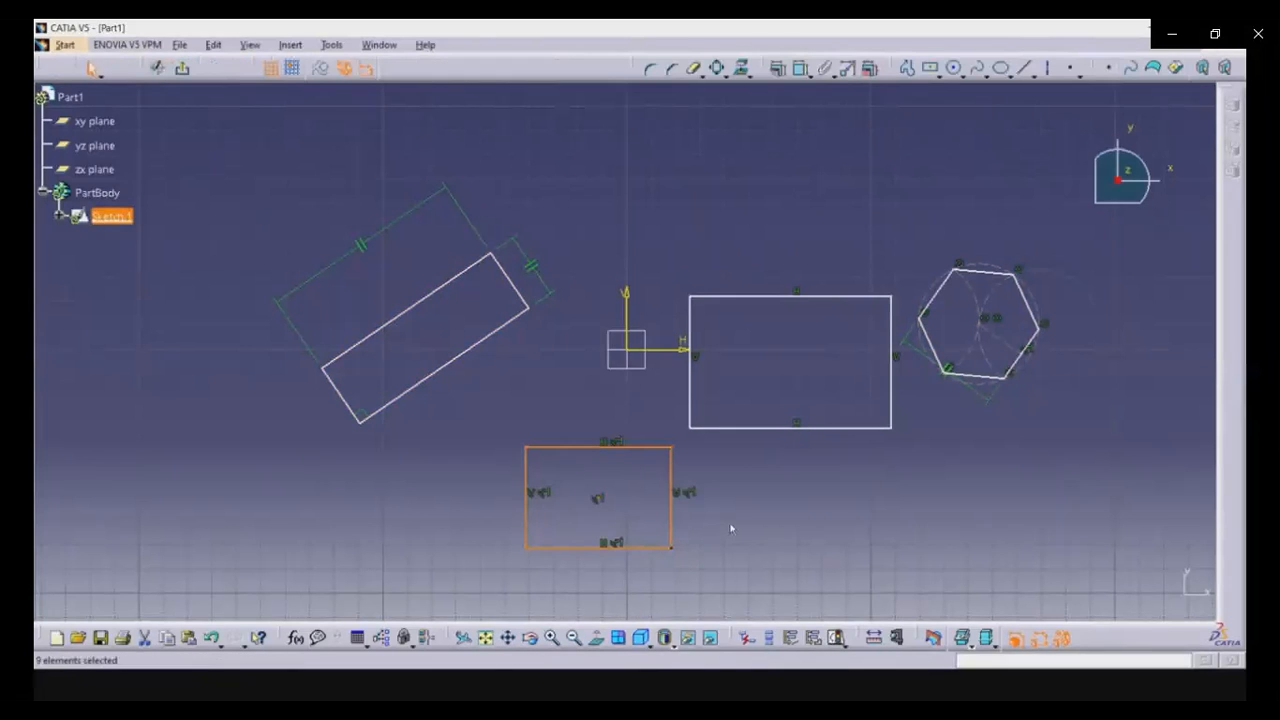
pyautogui.click(936, 76)
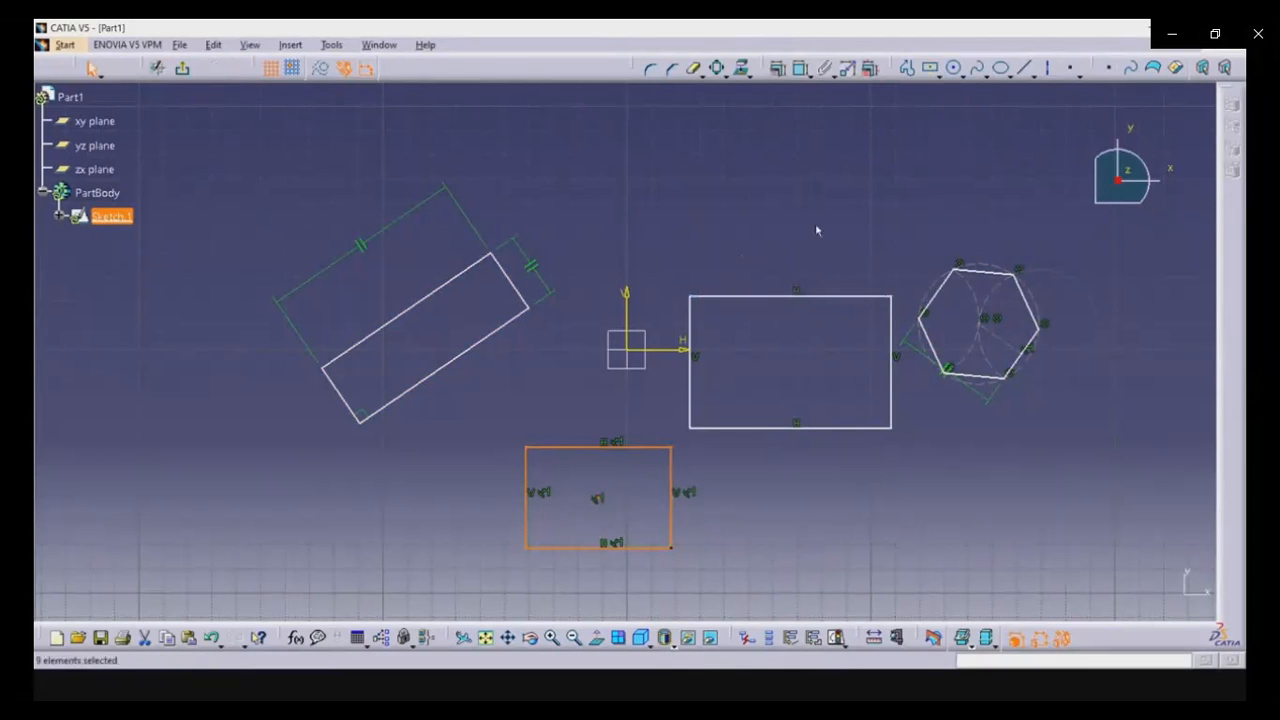
# Dimension the upper edge of the rectangle on the positive H side and set its length to 50 mm.
pyautogui.click(802, 70)
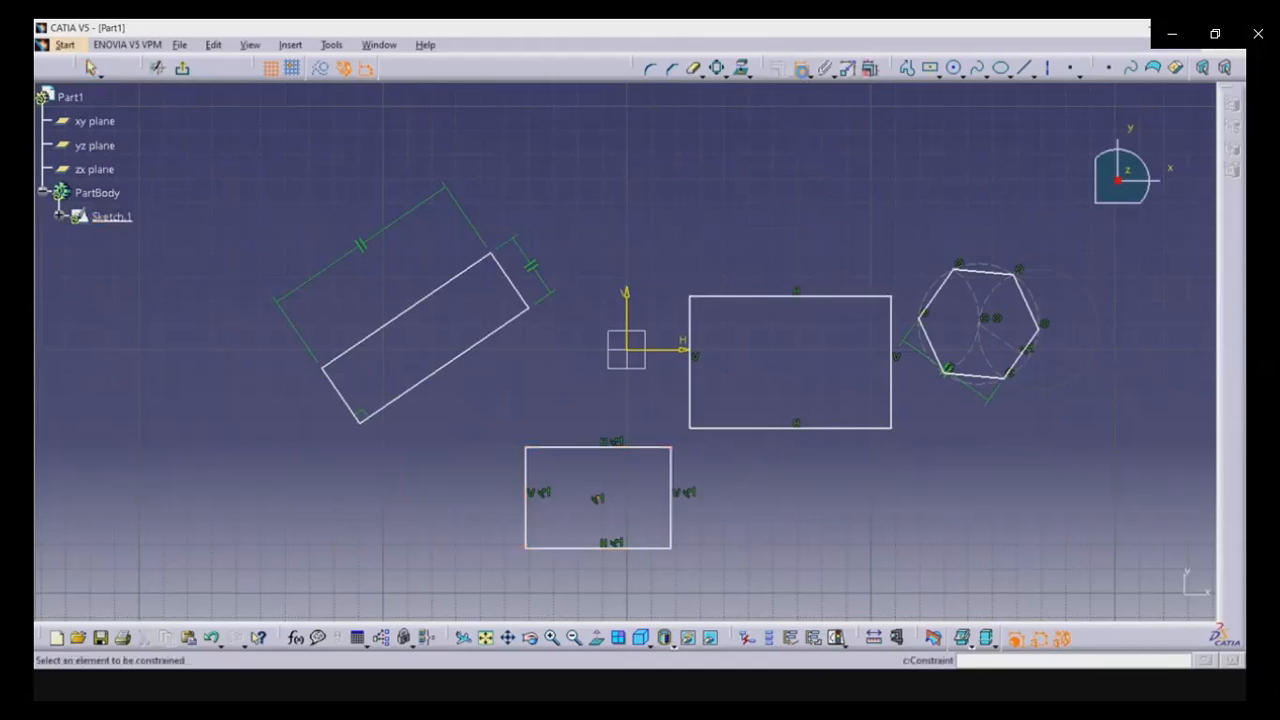
pyautogui.click(776, 298)
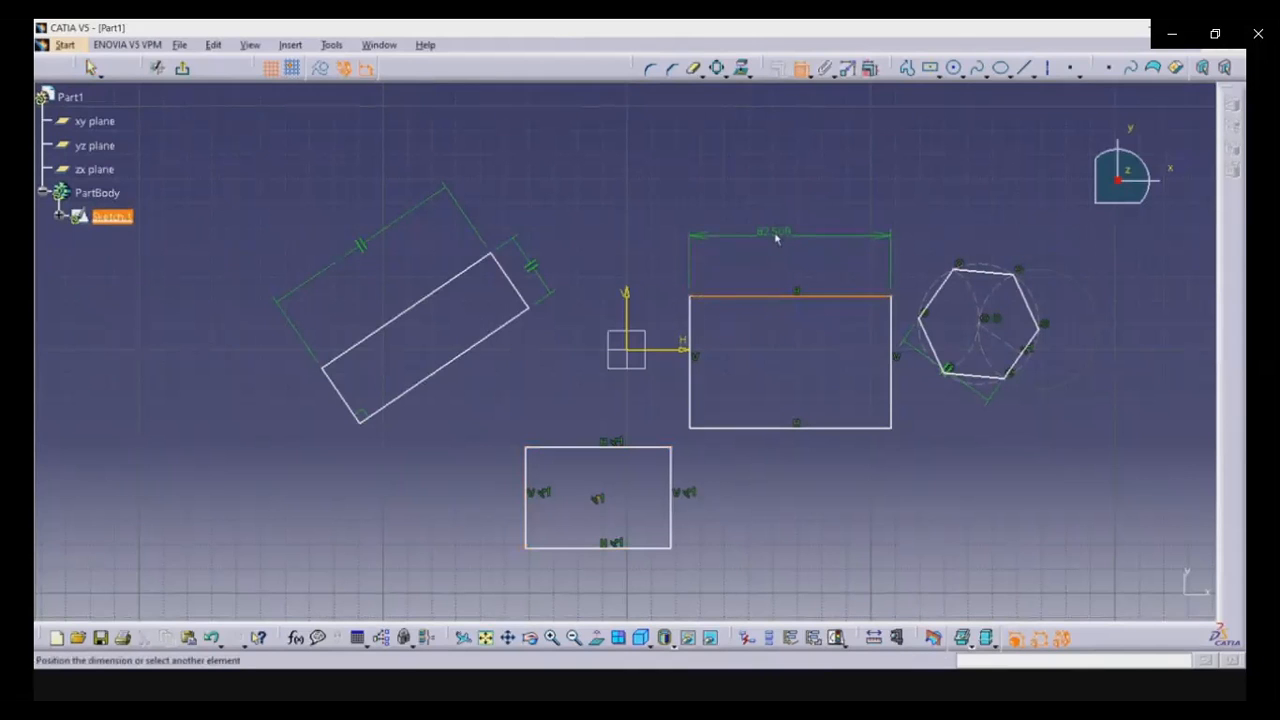
pyautogui.click(776, 237)
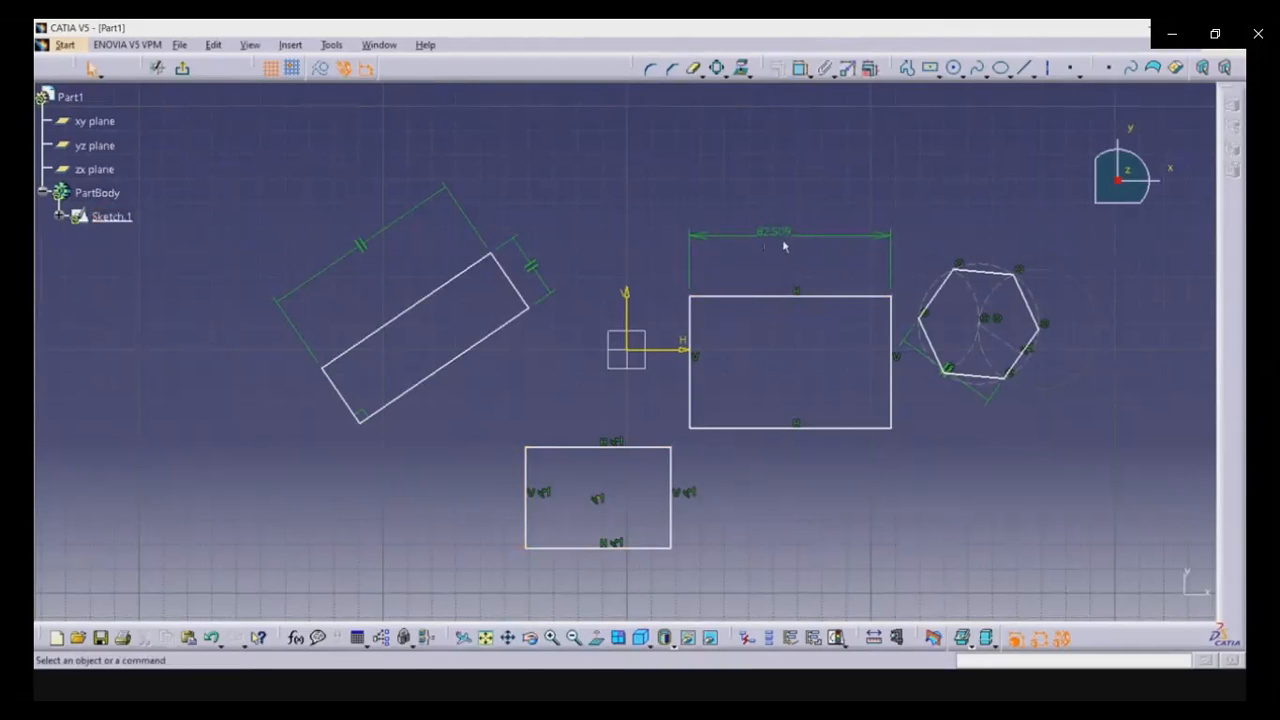
pyautogui.doubleClick(780, 238)
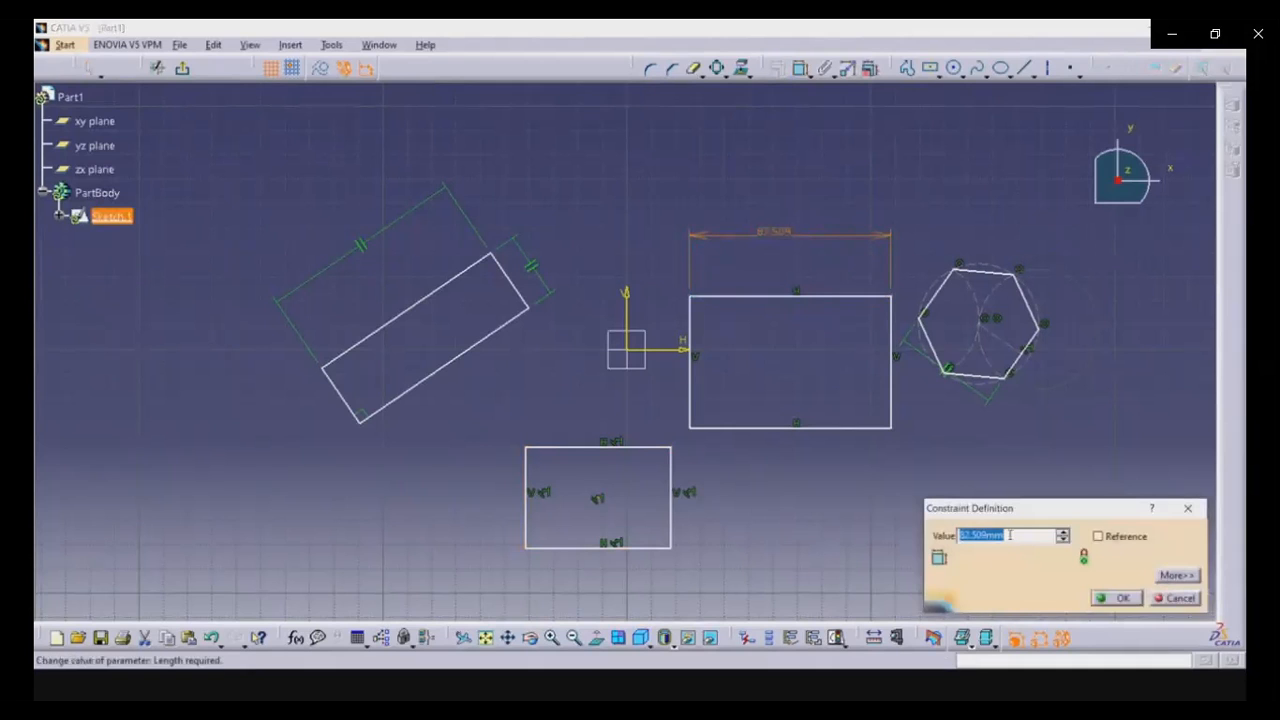
pyautogui.write('50')
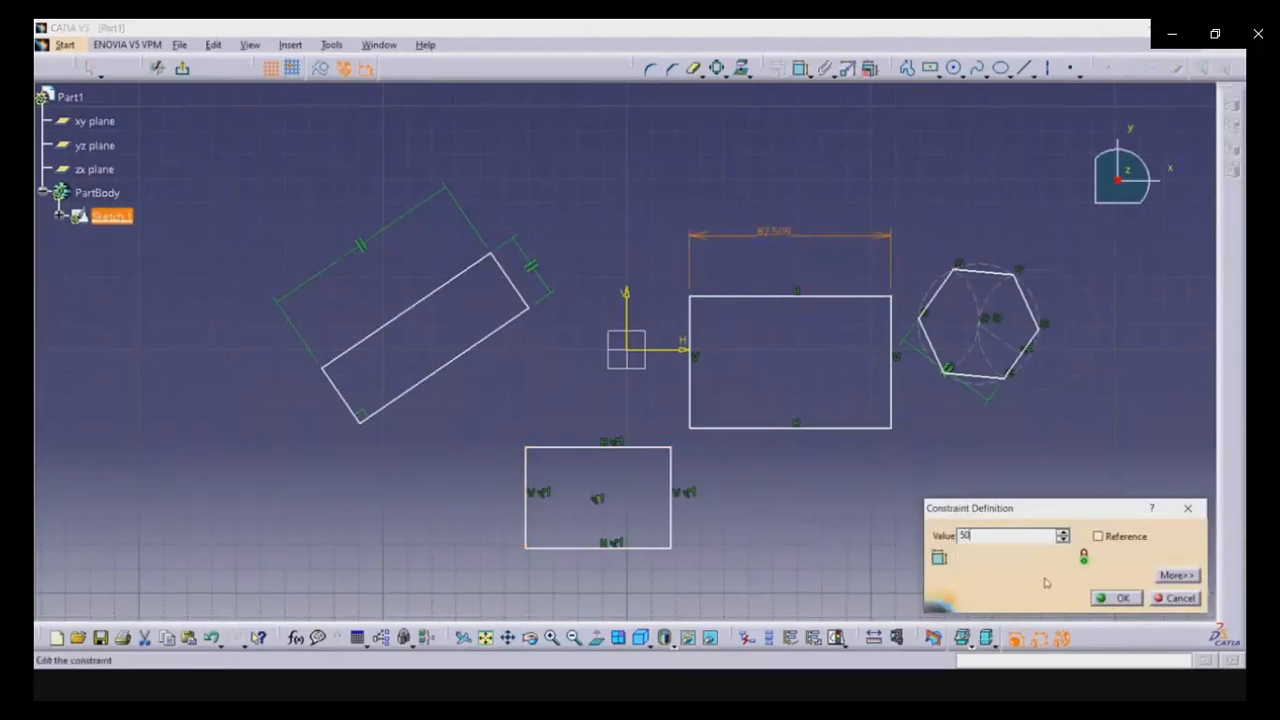
pyautogui.click(1116, 598)
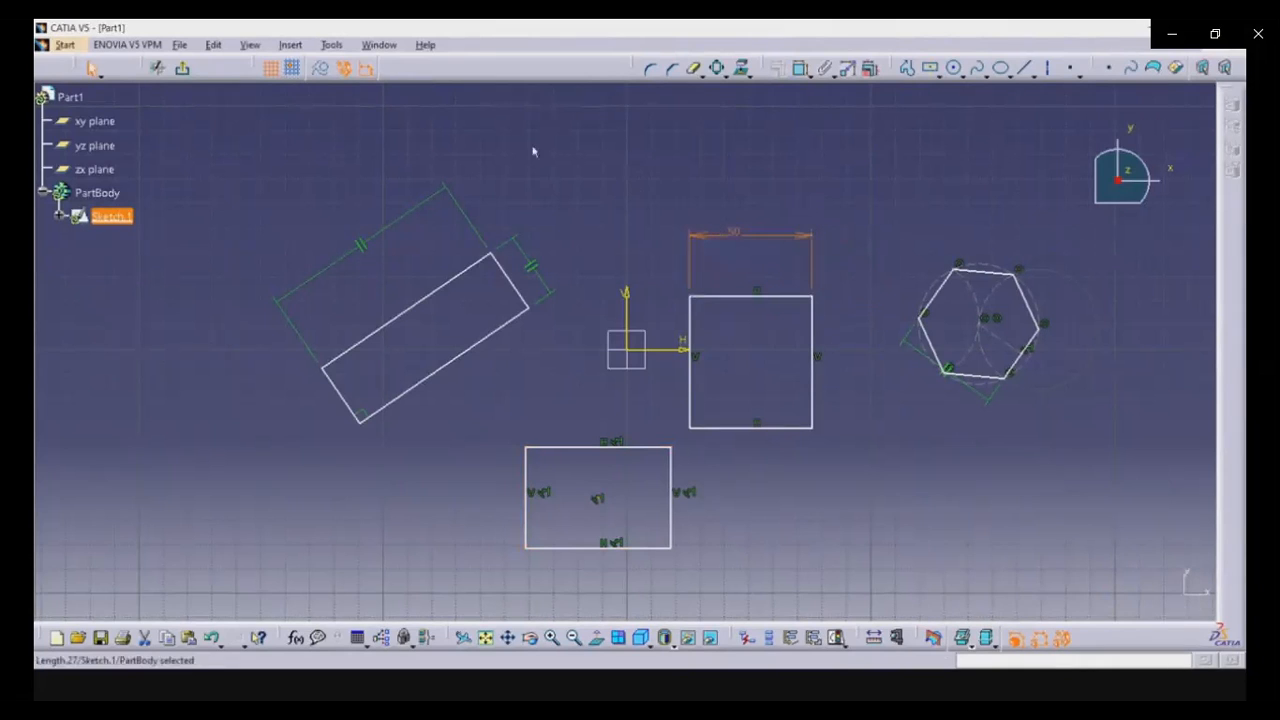
# Set the length unit to Millimeter (mm) in the Parameters and Measure options.
pyautogui.click(331, 45)
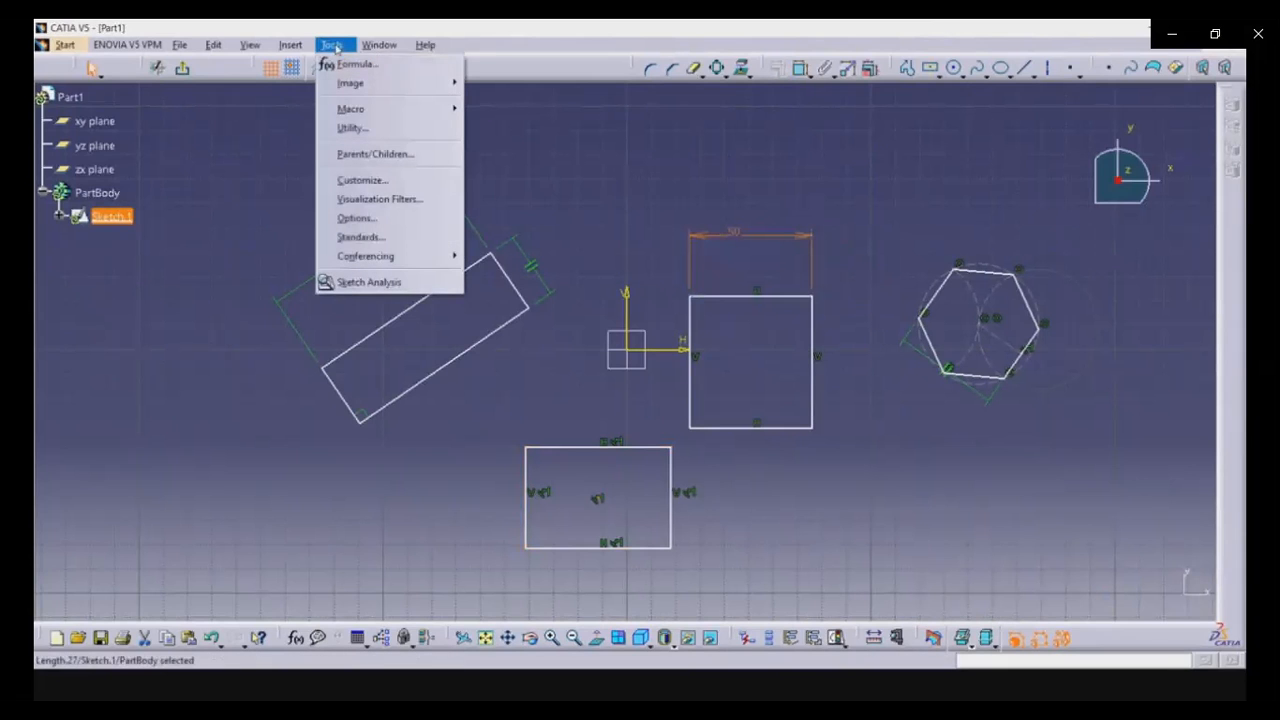
pyautogui.click(358, 218)
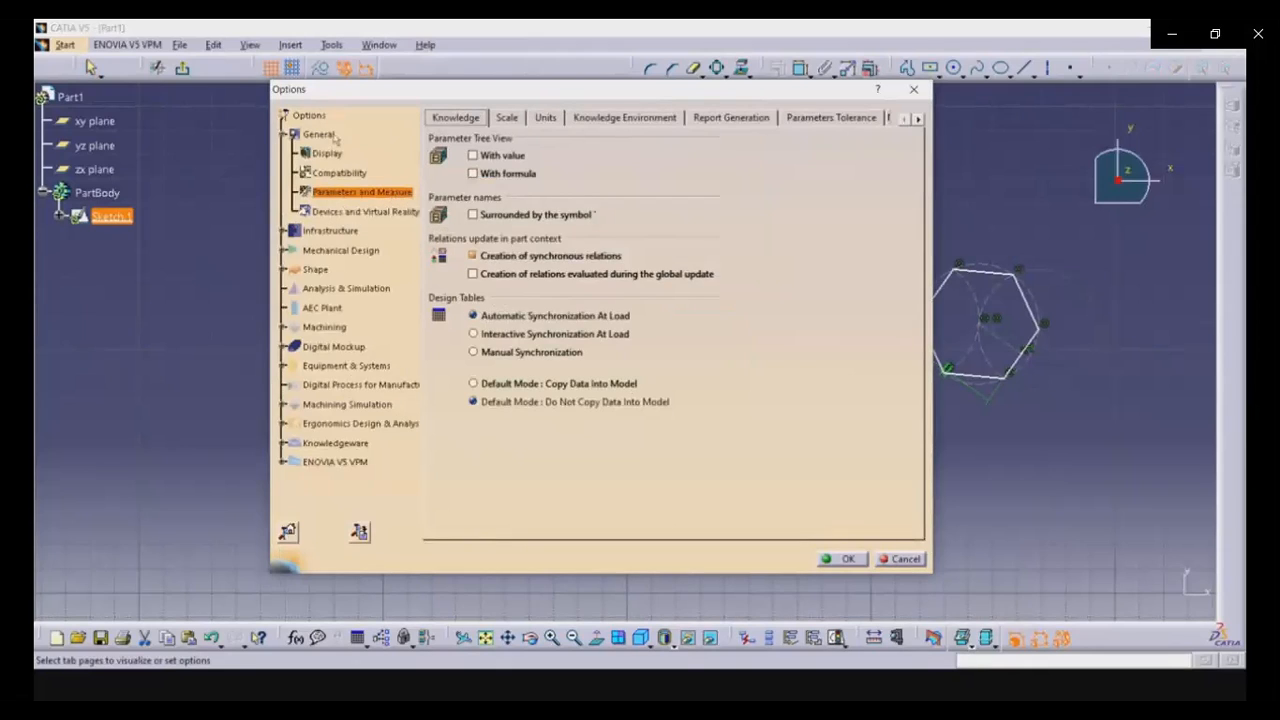
pyautogui.click(322, 134)
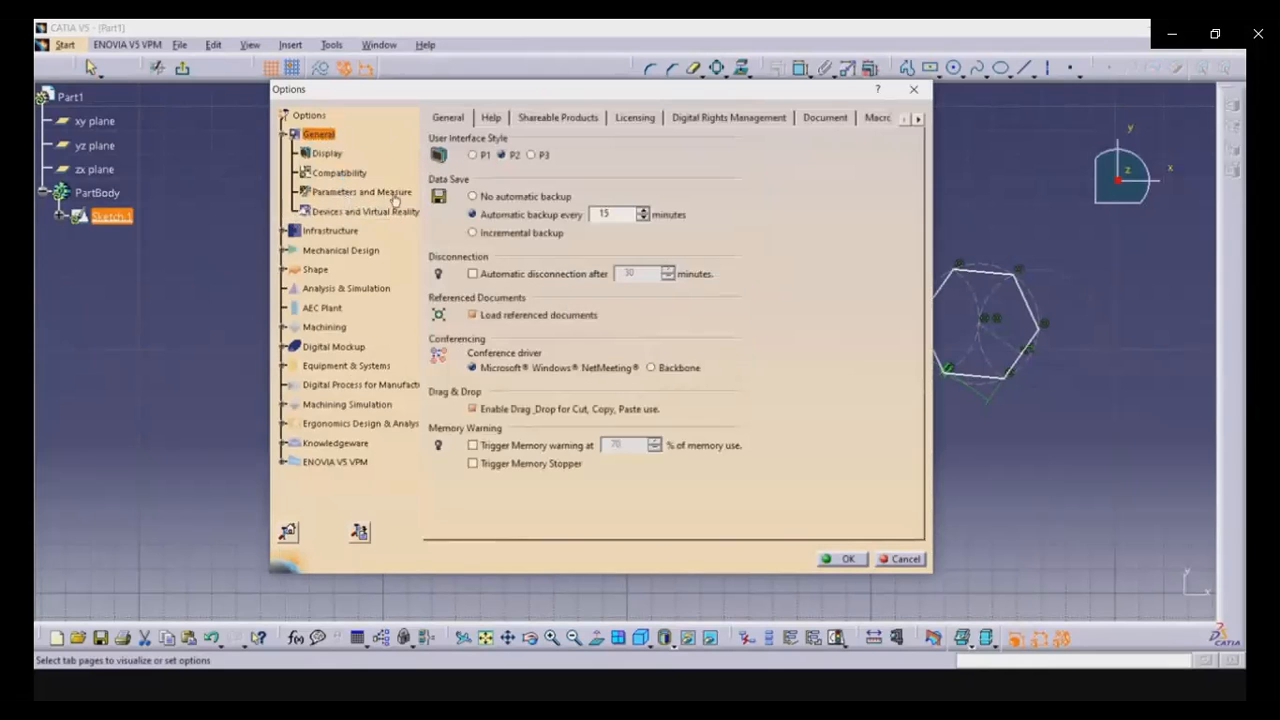
pyautogui.click(372, 193)
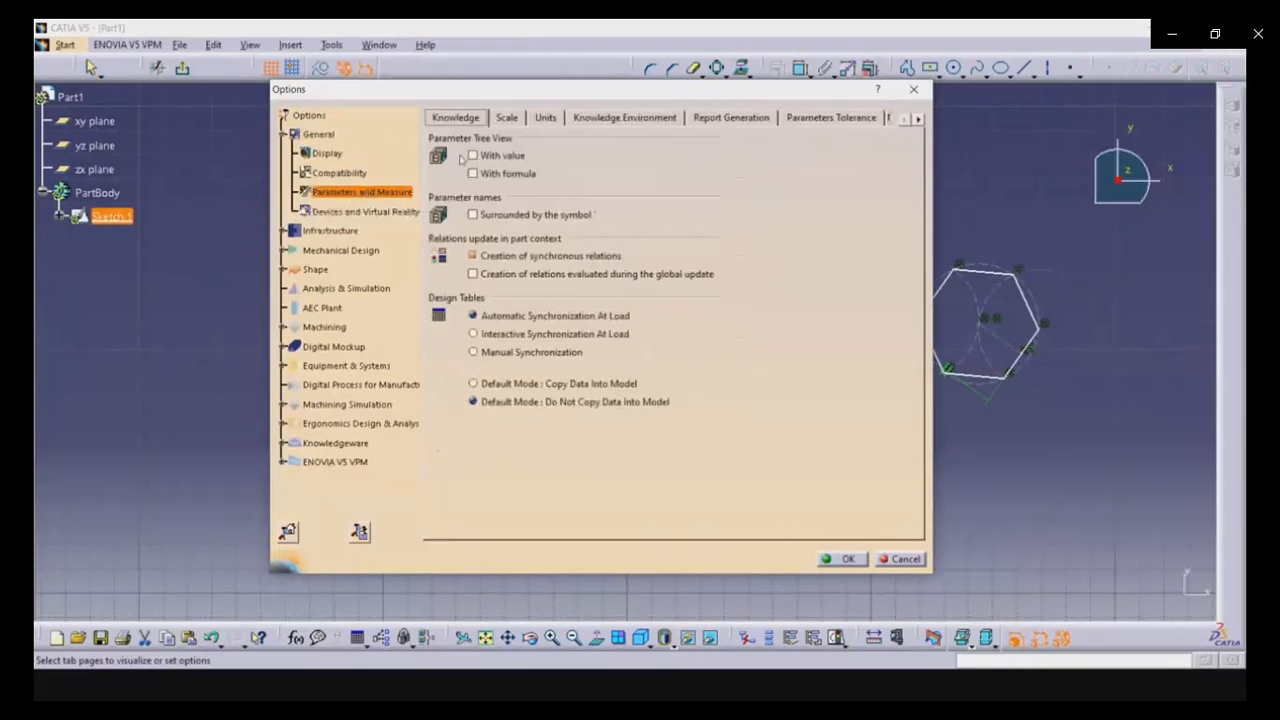
pyautogui.click(545, 118)
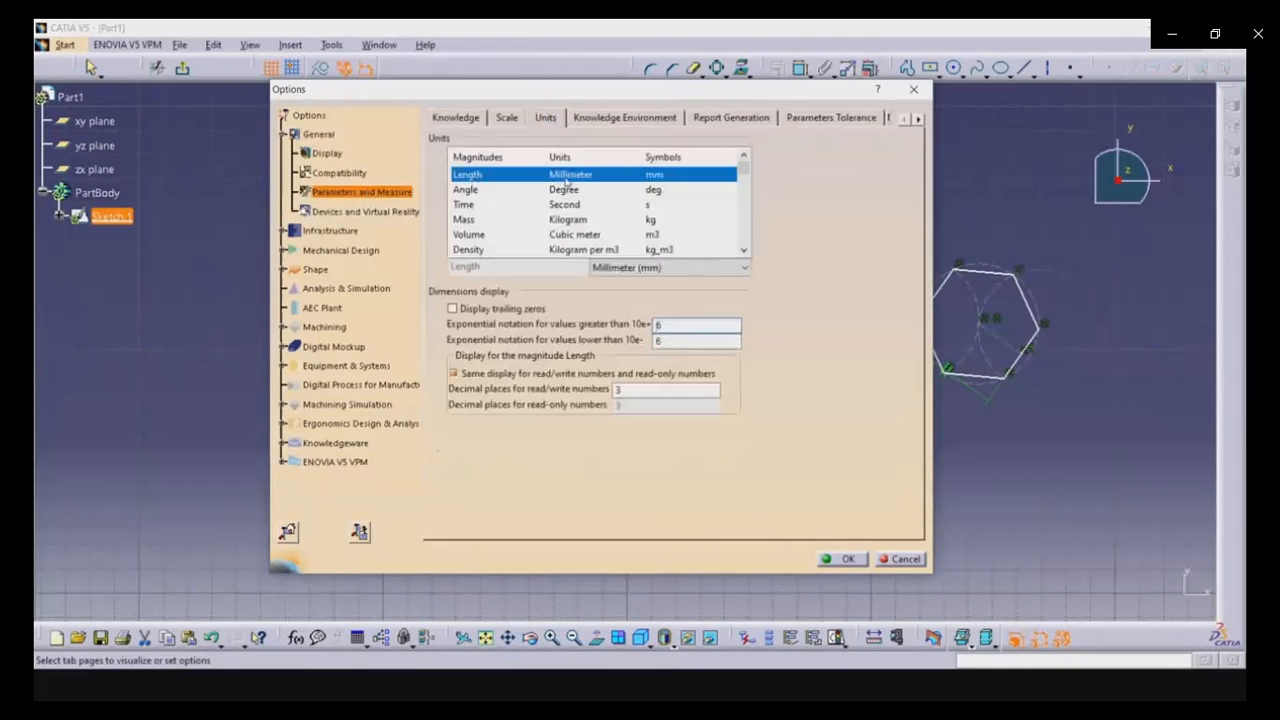
pyautogui.click(719, 268)
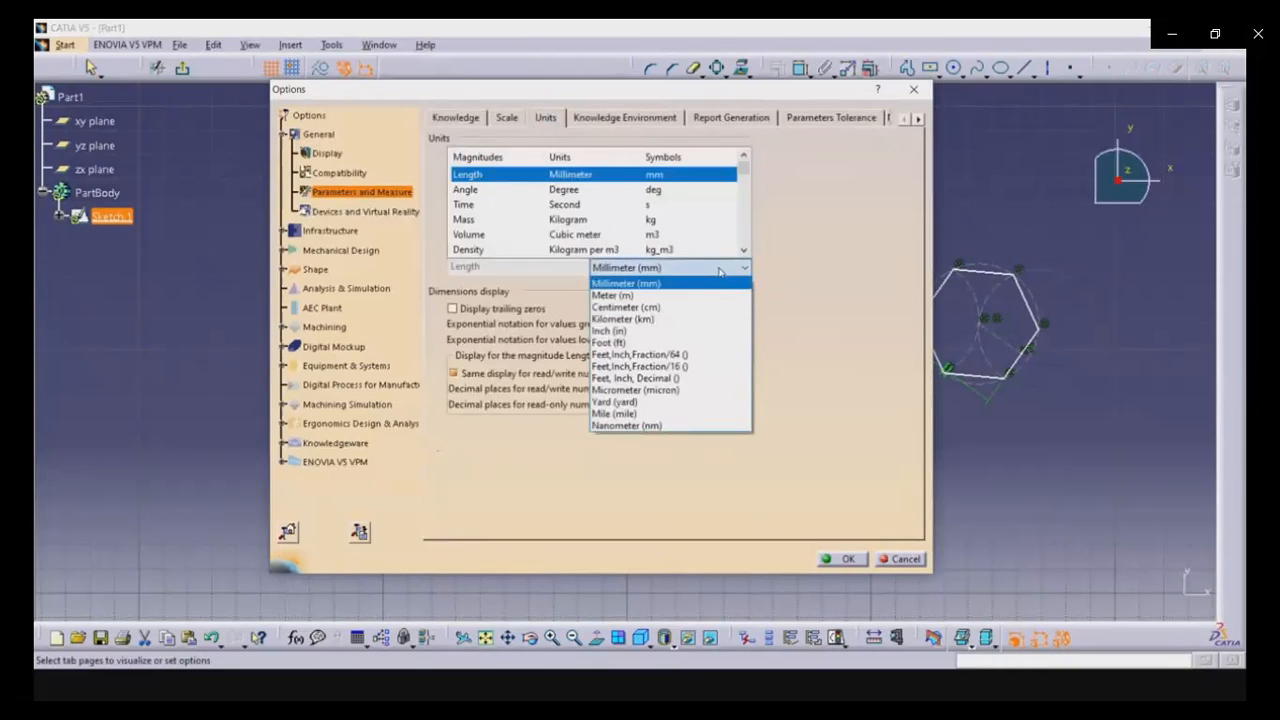
pyautogui.click(690, 284)
pyautogui.click(845, 560)
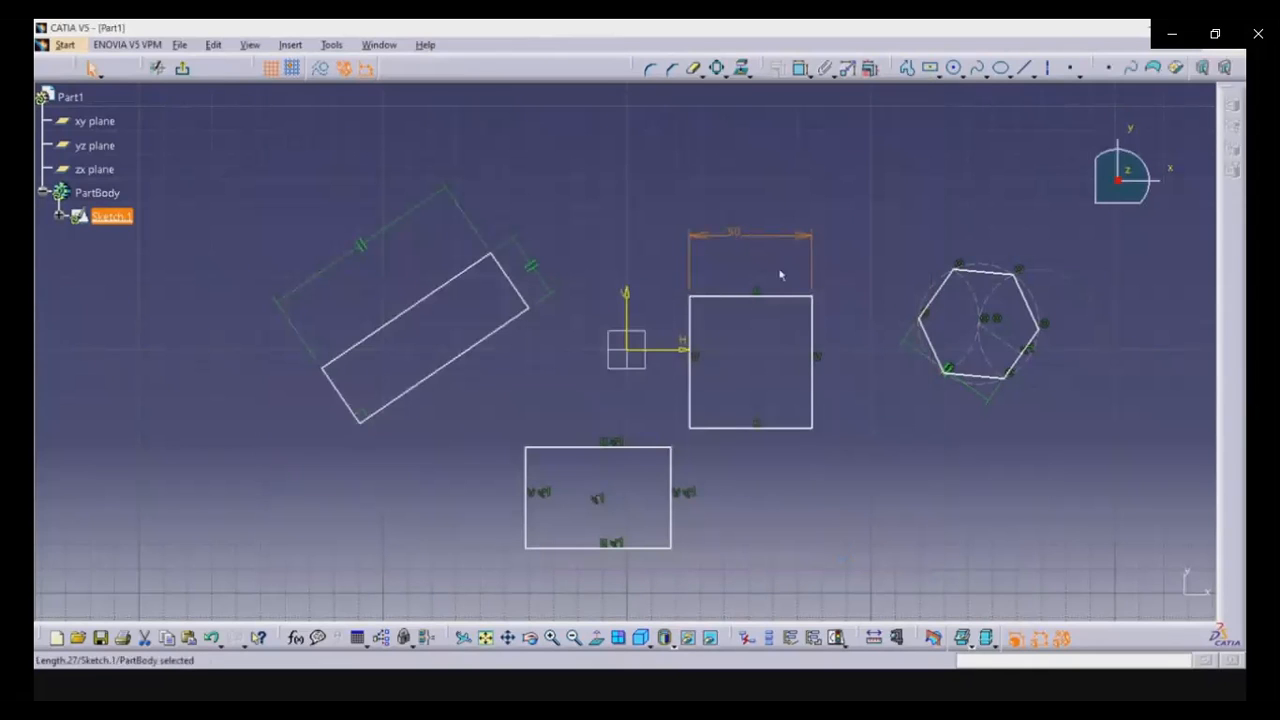
pyautogui.click(640, 672)
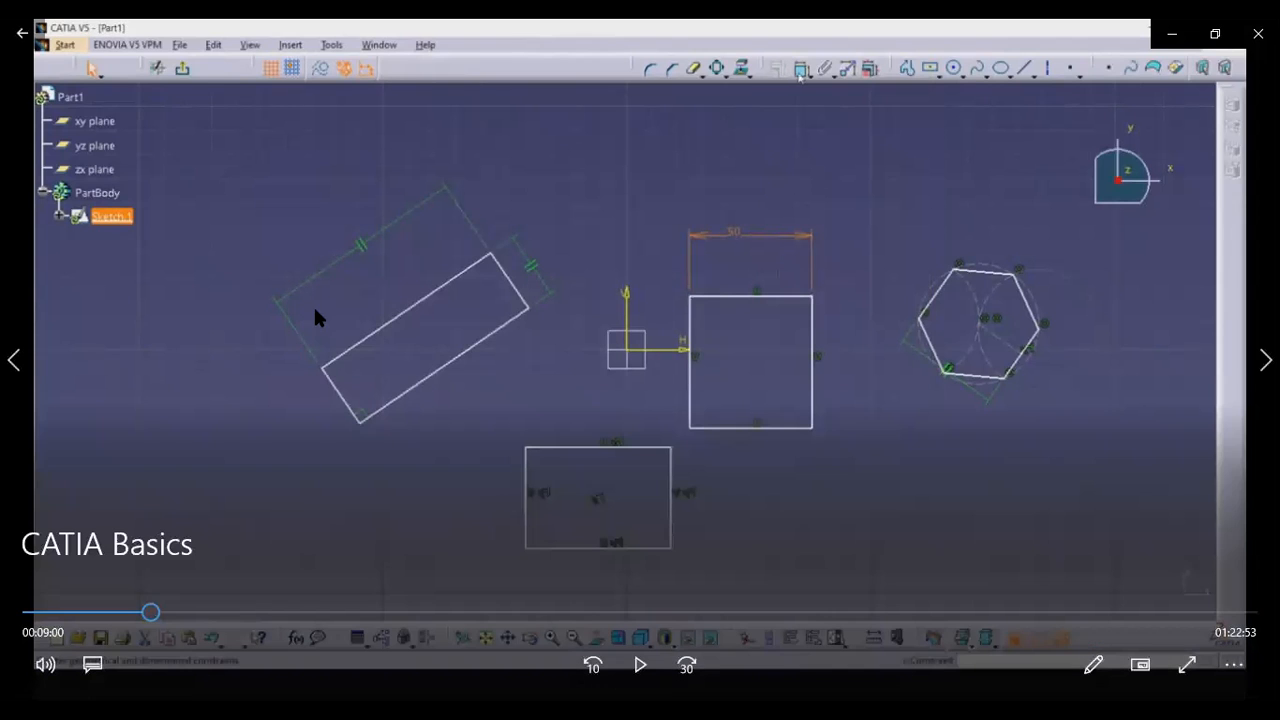
pyautogui.press('space')
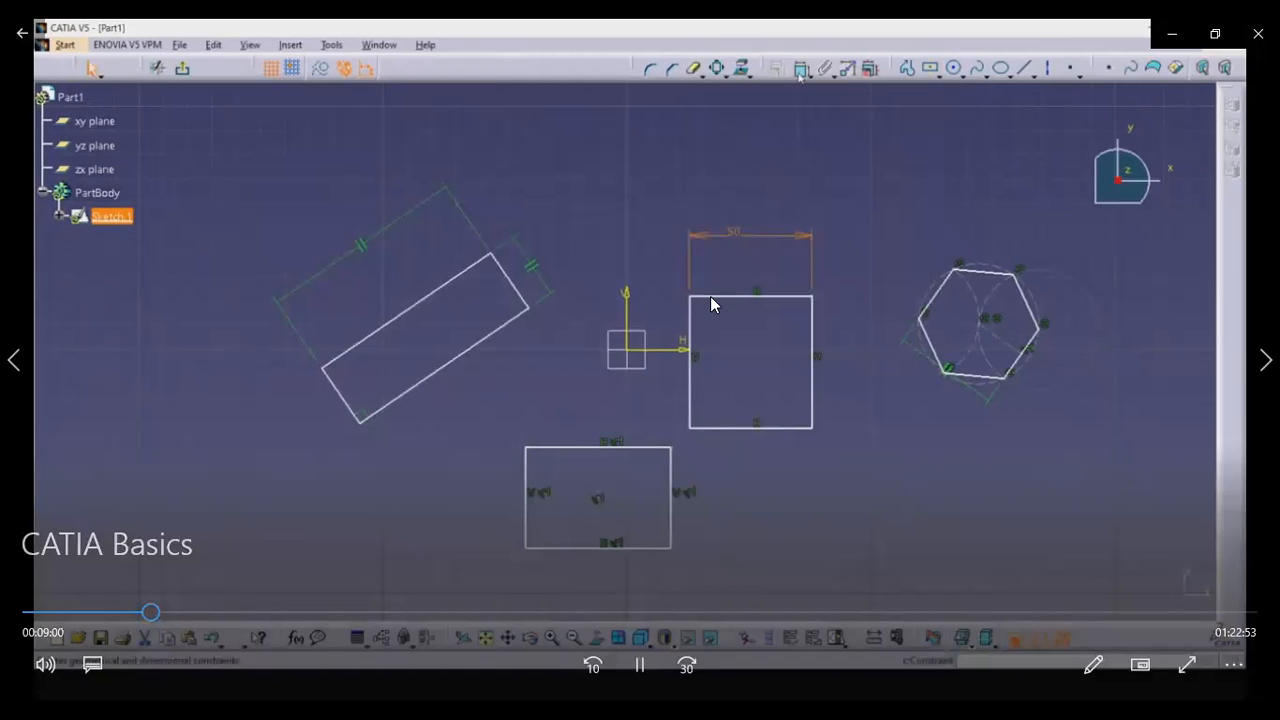
pyautogui.click(538, 135)
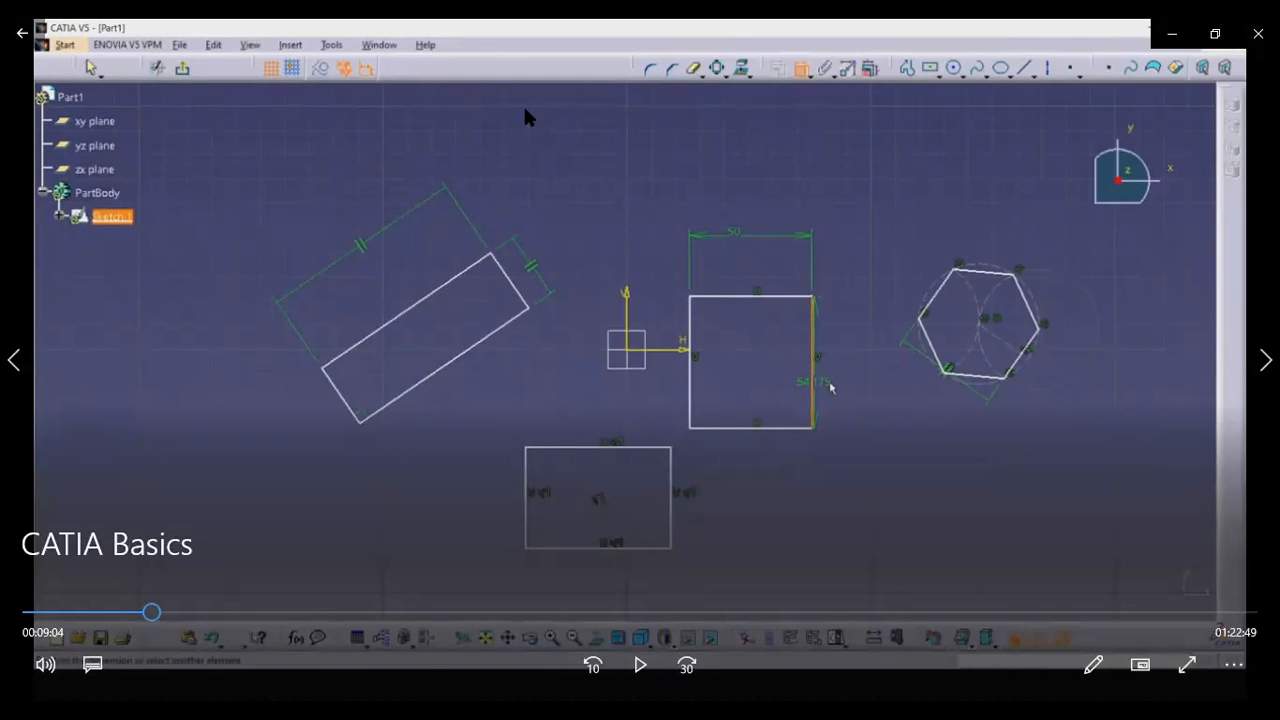
pyautogui.click(639, 667)
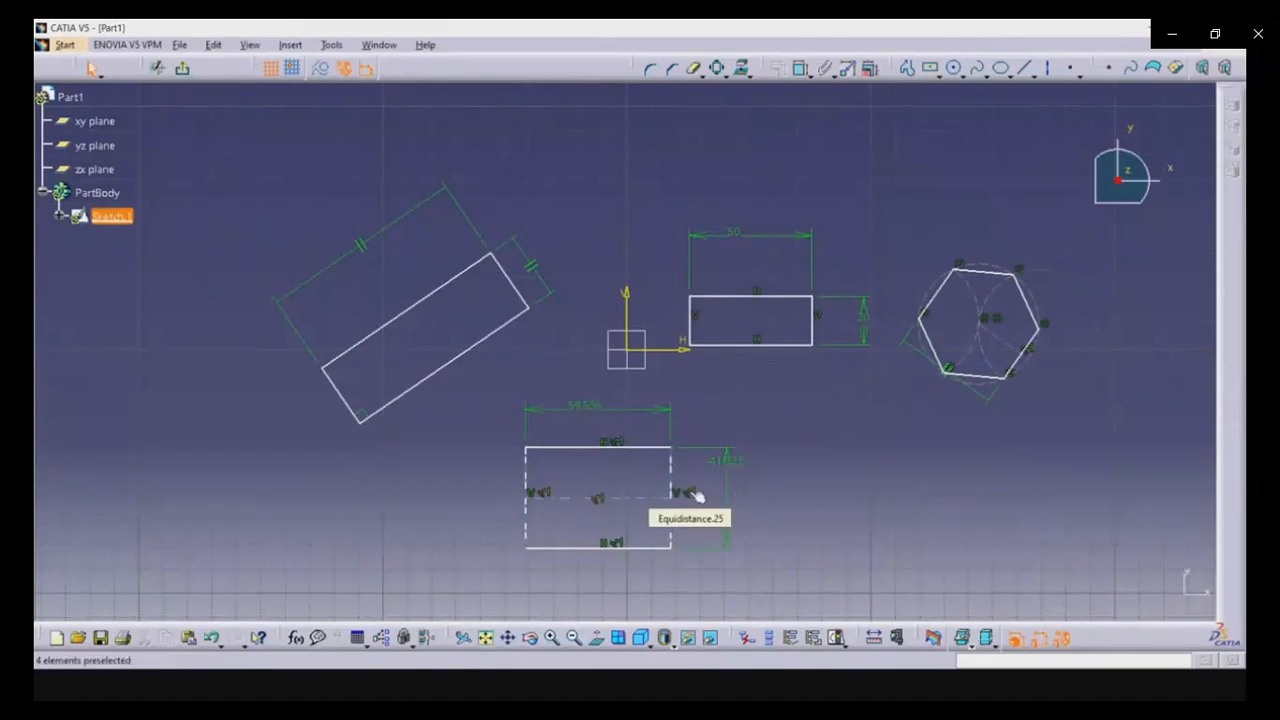
# Add duplicate dimensions to the lower and left edges of the 50 mm wide rectangle and the left edge of the centered rectangle.
pyautogui.click(805, 71)
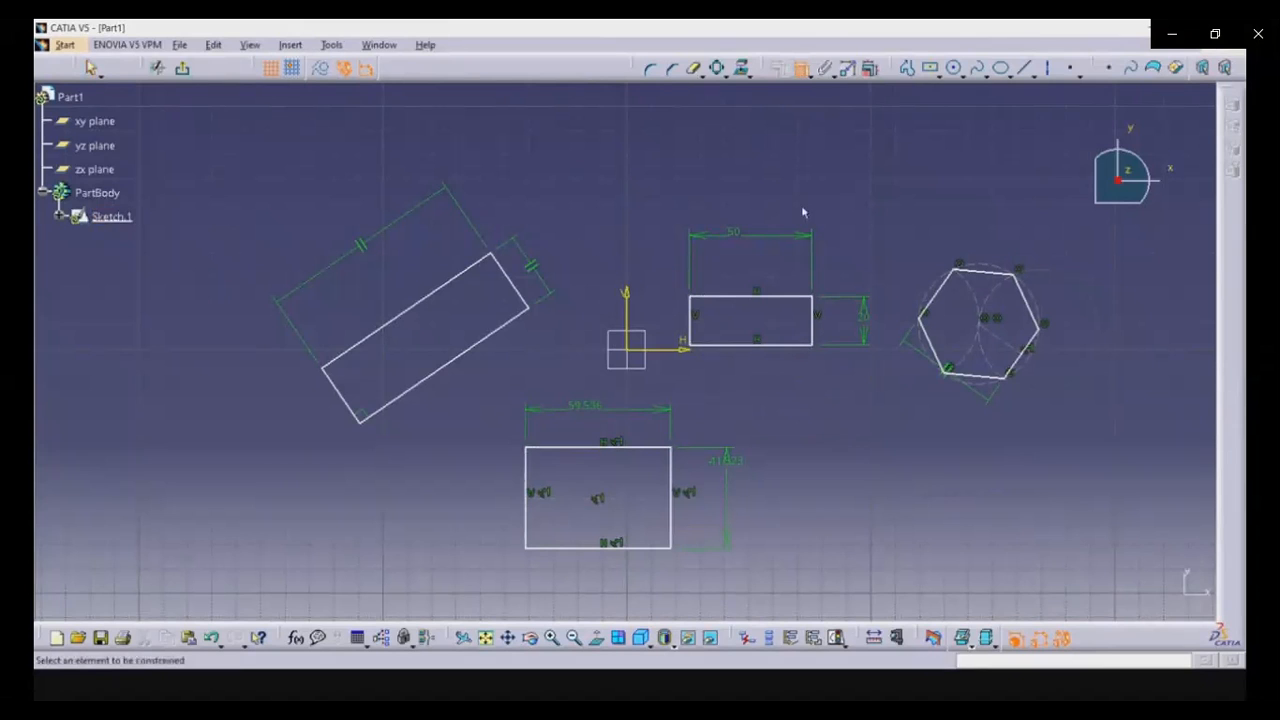
pyautogui.click(778, 347)
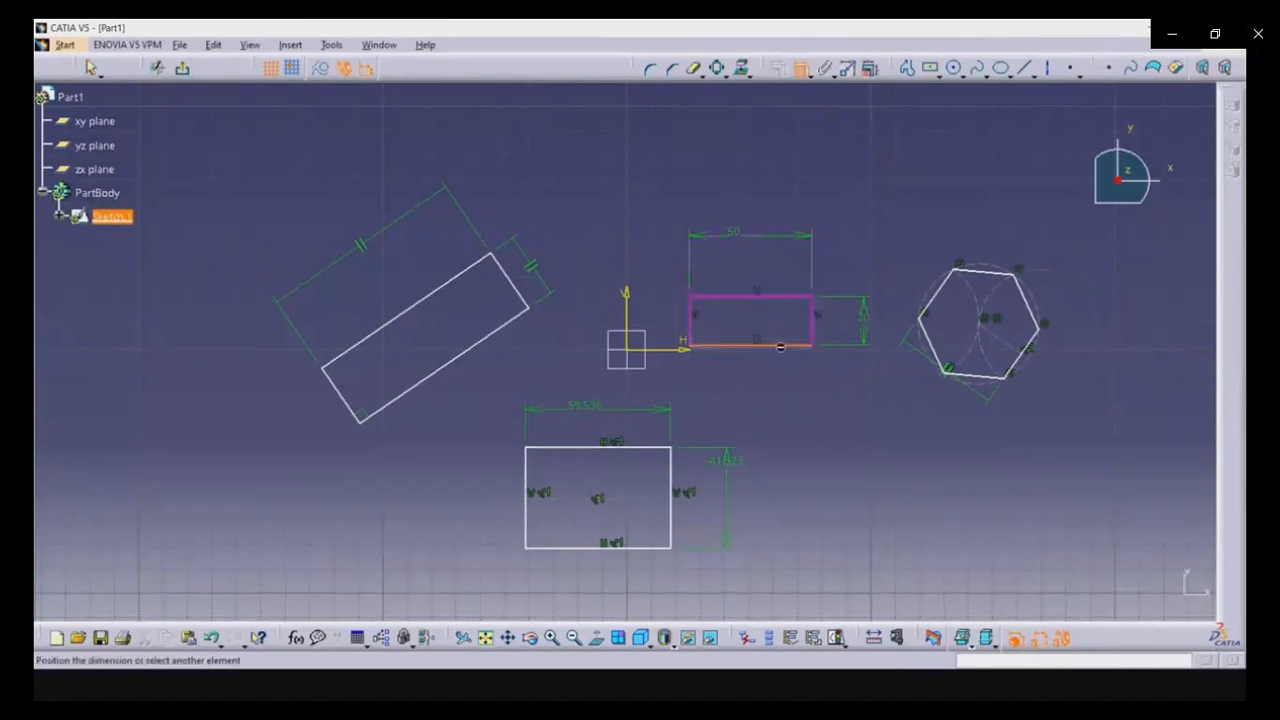
pyautogui.click(779, 392)
pyautogui.click(692, 316)
pyautogui.click(666, 317)
pyautogui.click(530, 505)
pyautogui.click(466, 503)
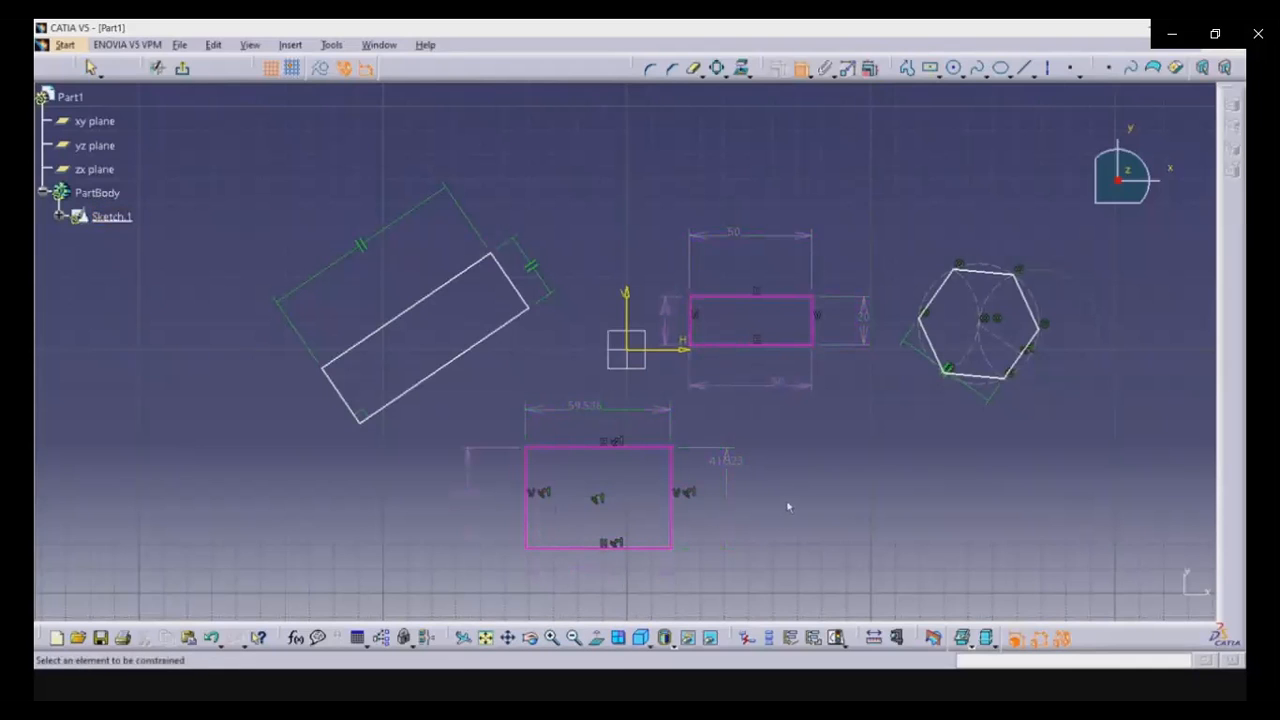
pyautogui.click(802, 74)
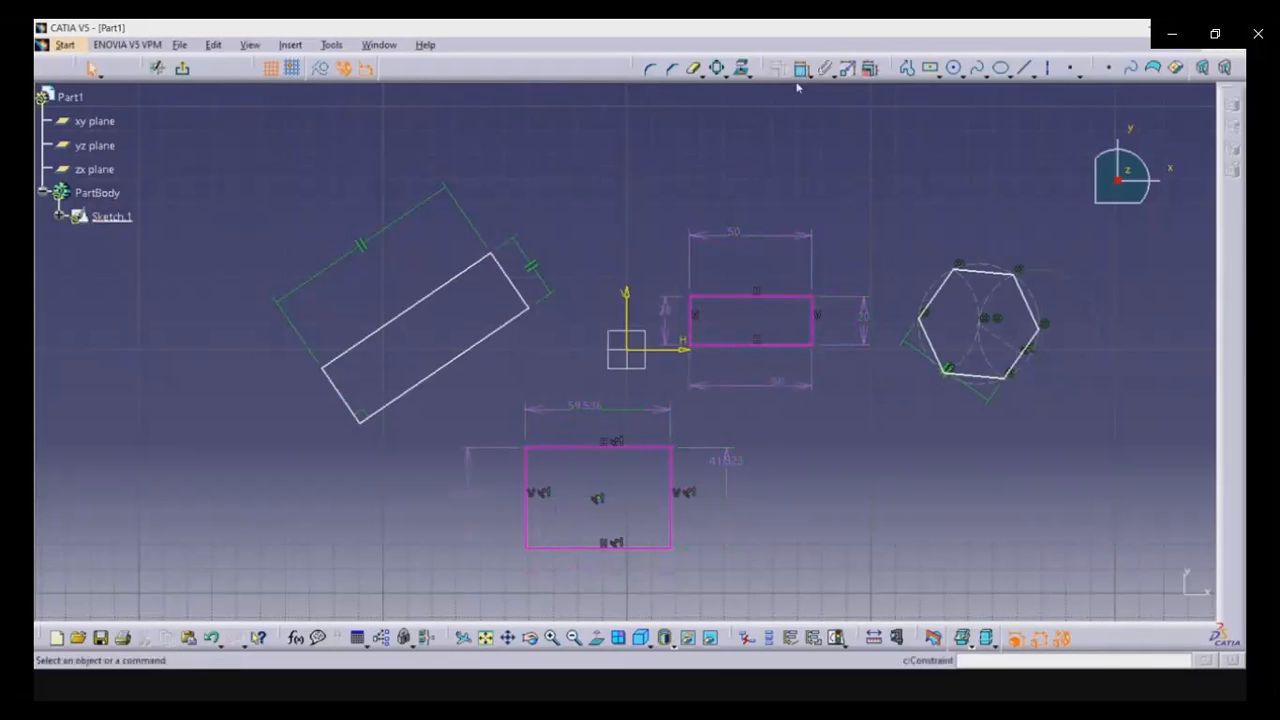
# Delete all the sketched shapes together with their dimensions and constraints, emptying the sketch.
pyautogui.moveTo(248, 160)
pyautogui.mouseDown()
pyautogui.moveTo(694, 463)
pyautogui.moveTo(1060, 602)
pyautogui.mouseUp()
pyautogui.press('Delete')
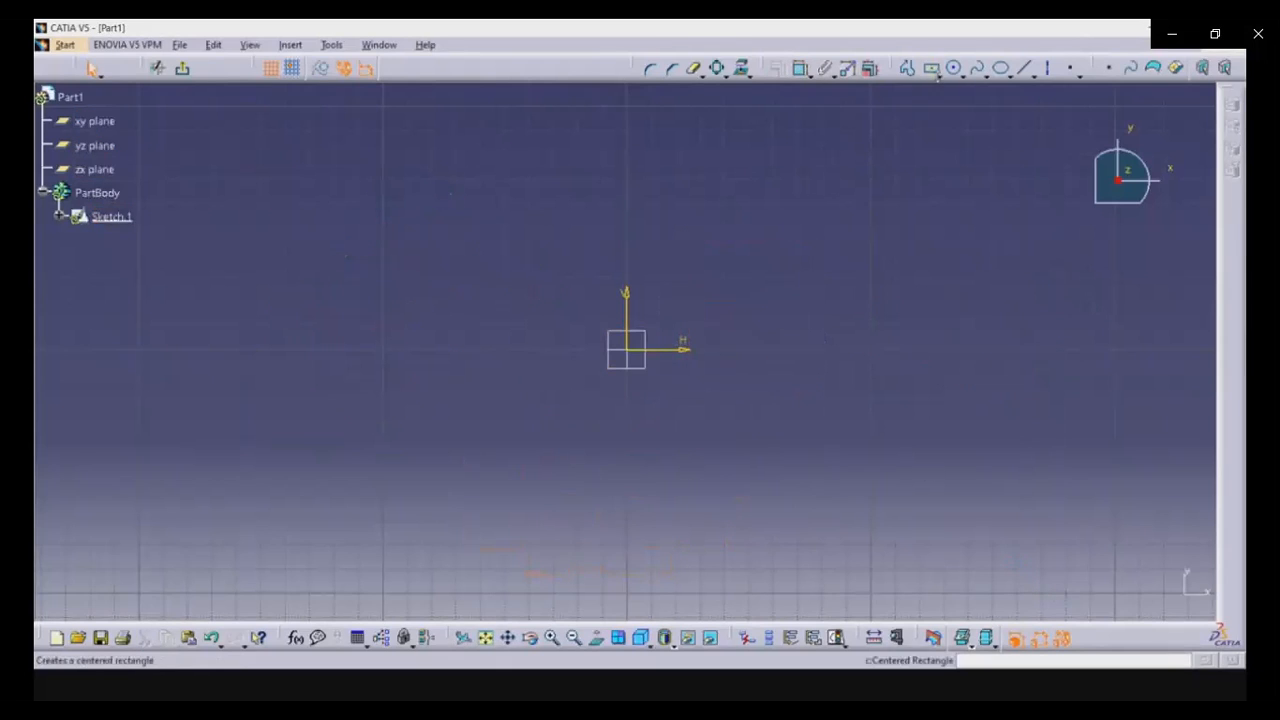
# Sketch a circle centered on the sketch origin, about 87 mm in diameter.
pyautogui.click(955, 70)
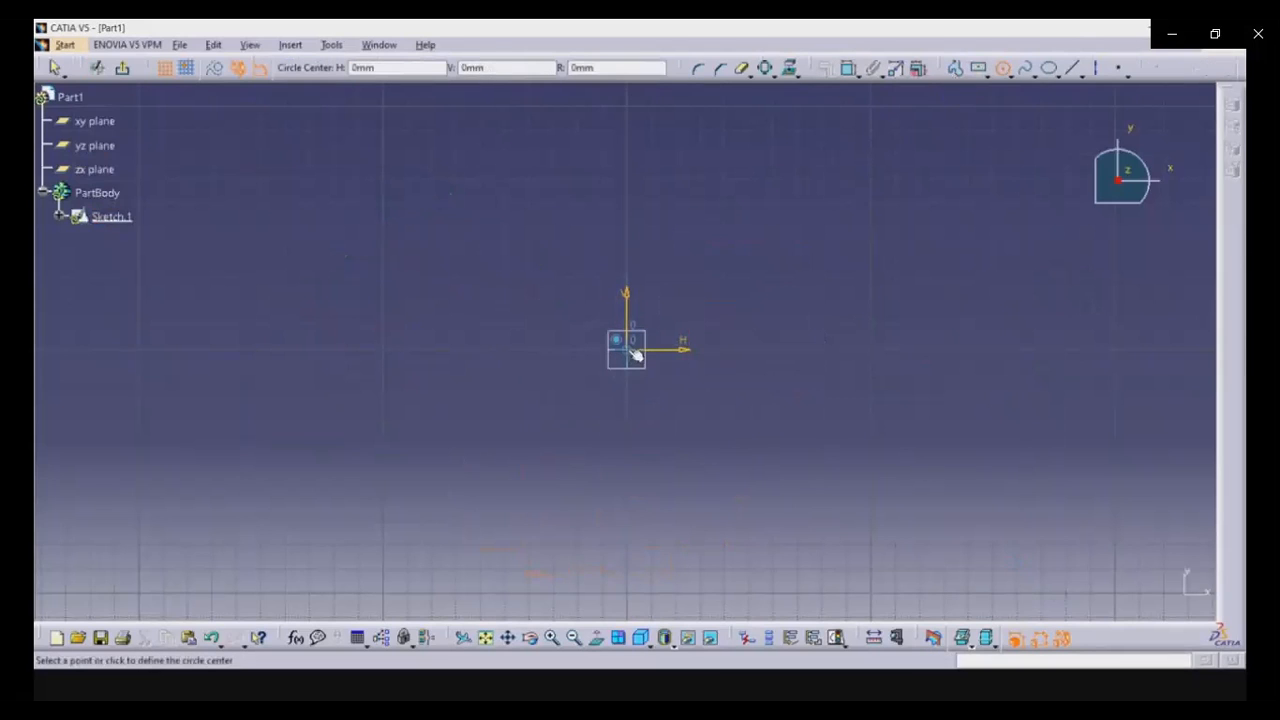
pyautogui.click(636, 355)
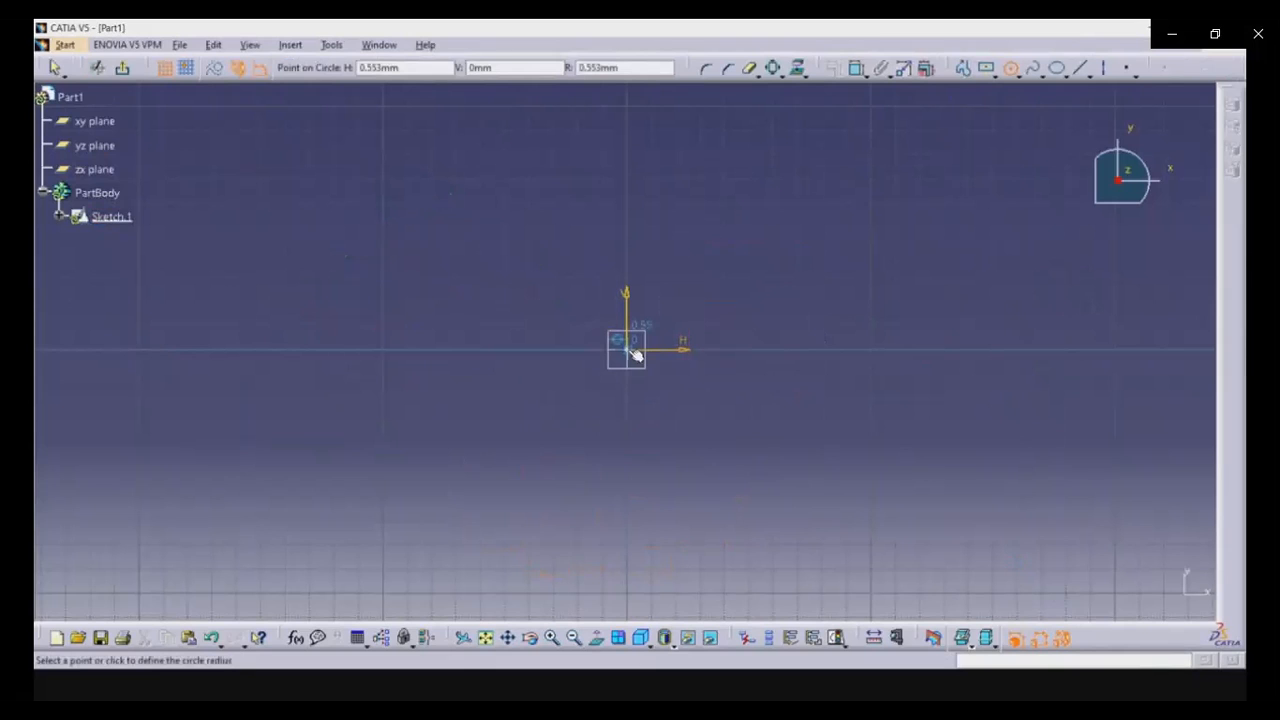
pyautogui.click(690, 428)
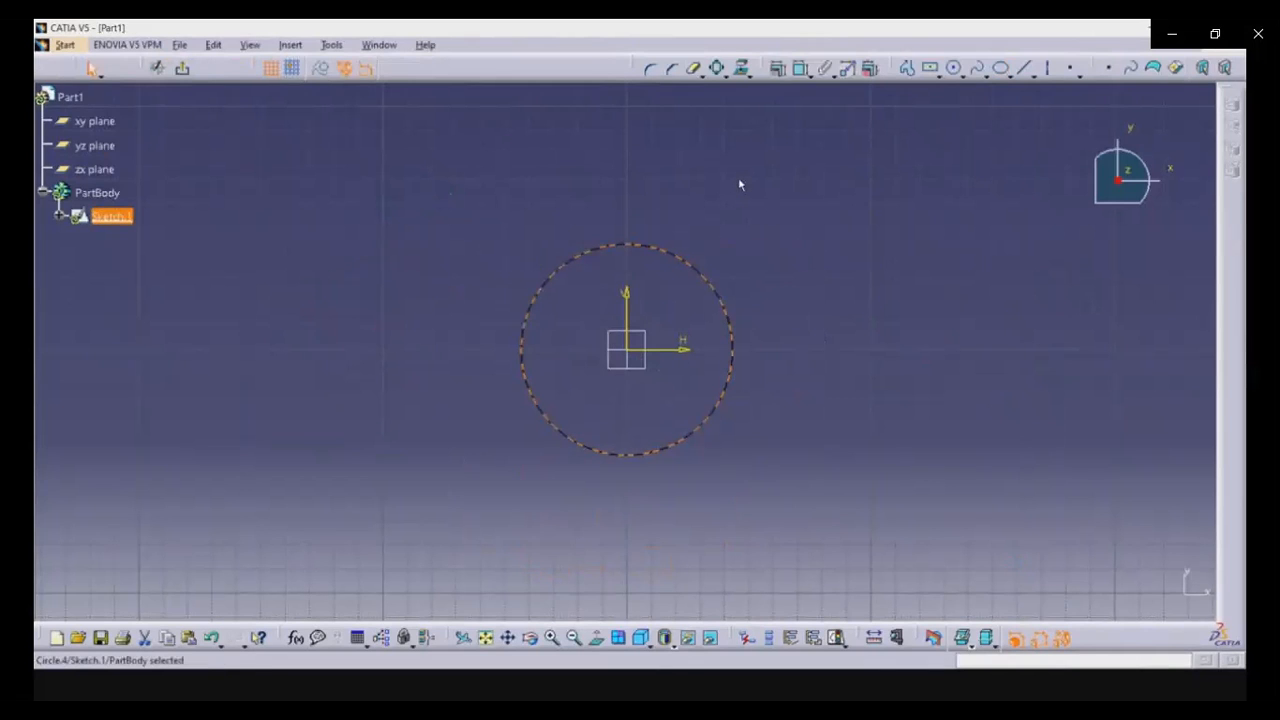
# Dimension the diameter of the origin-centered circle and set it to 100 mm.
pyautogui.click(803, 70)
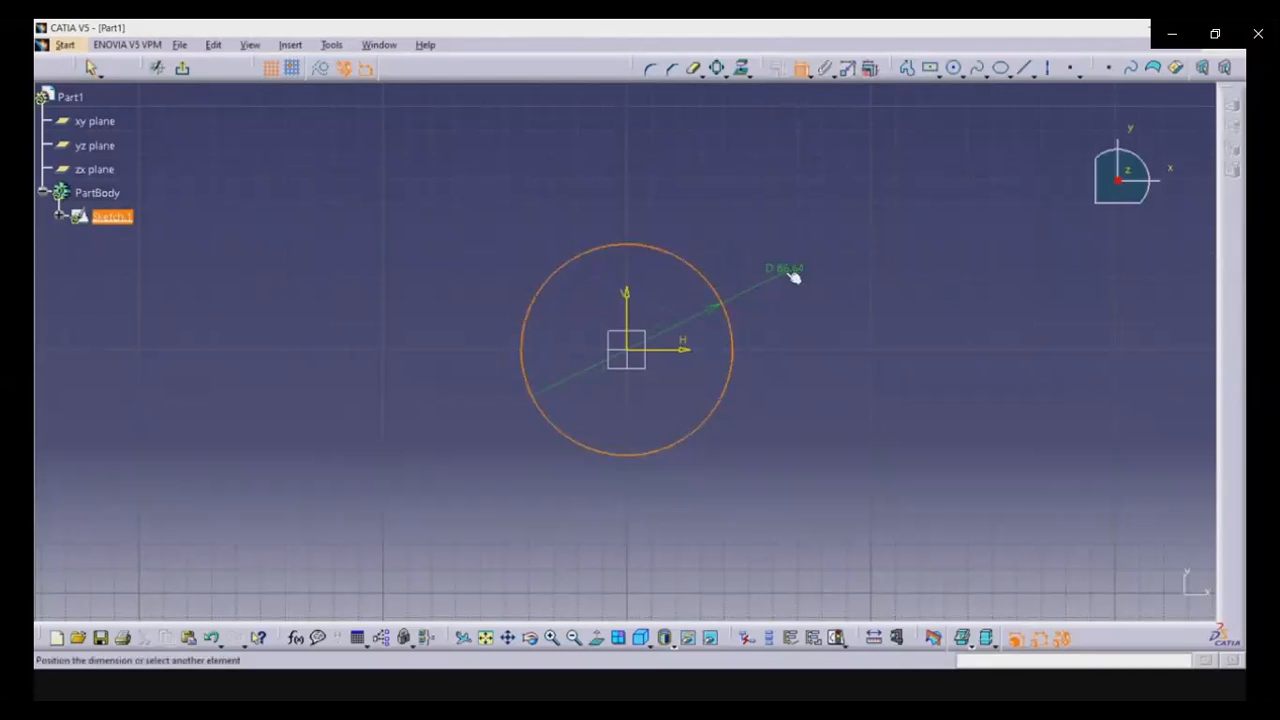
pyautogui.click(790, 276)
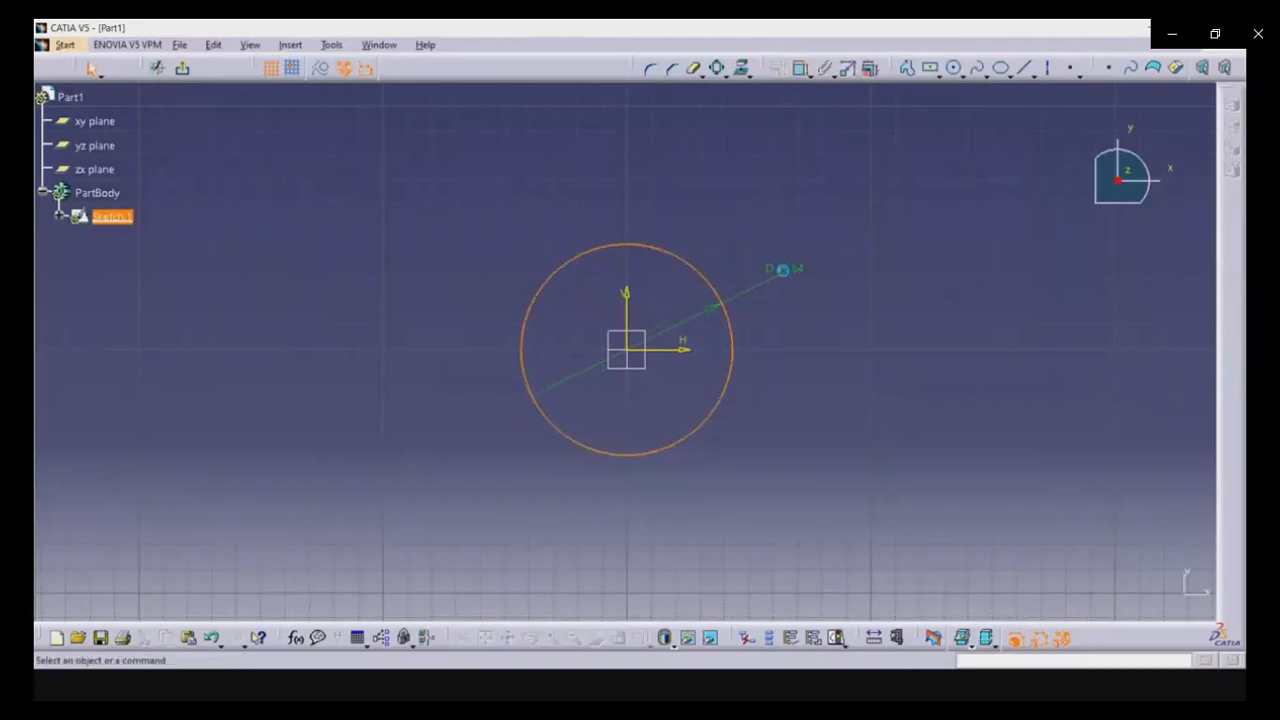
pyautogui.click(789, 276)
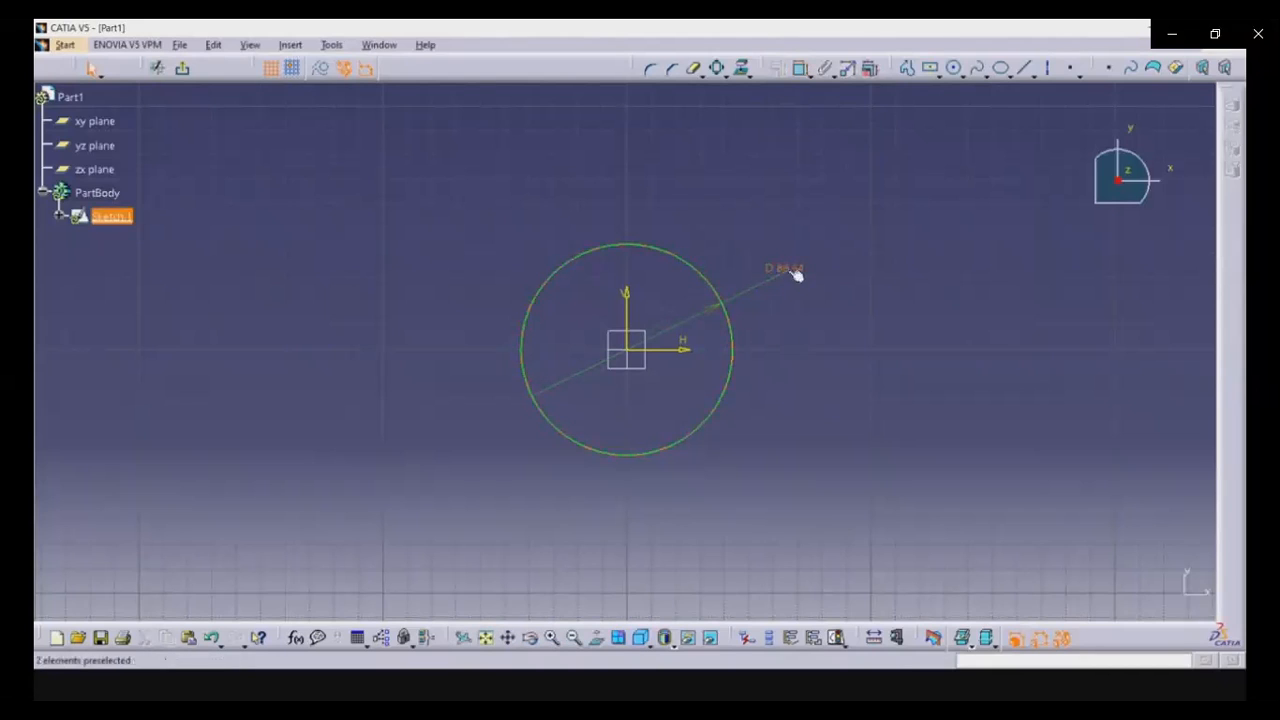
pyautogui.doubleClick(787, 268)
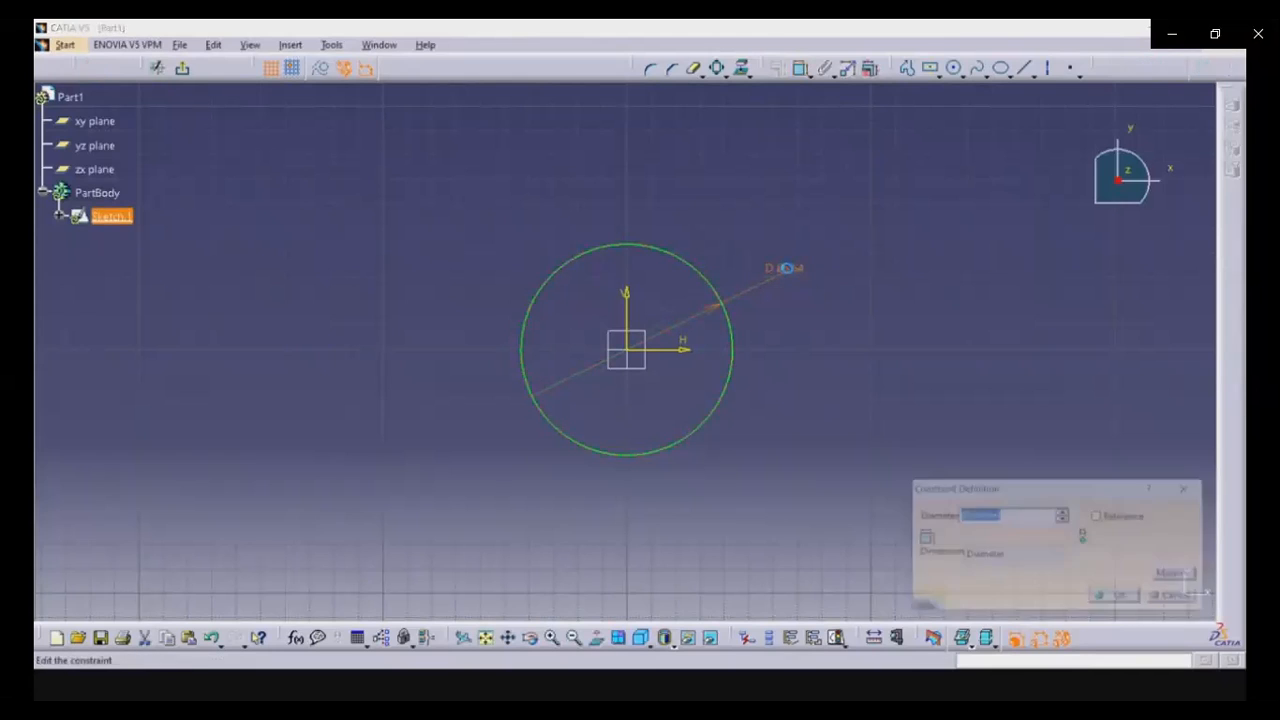
pyautogui.write('100')
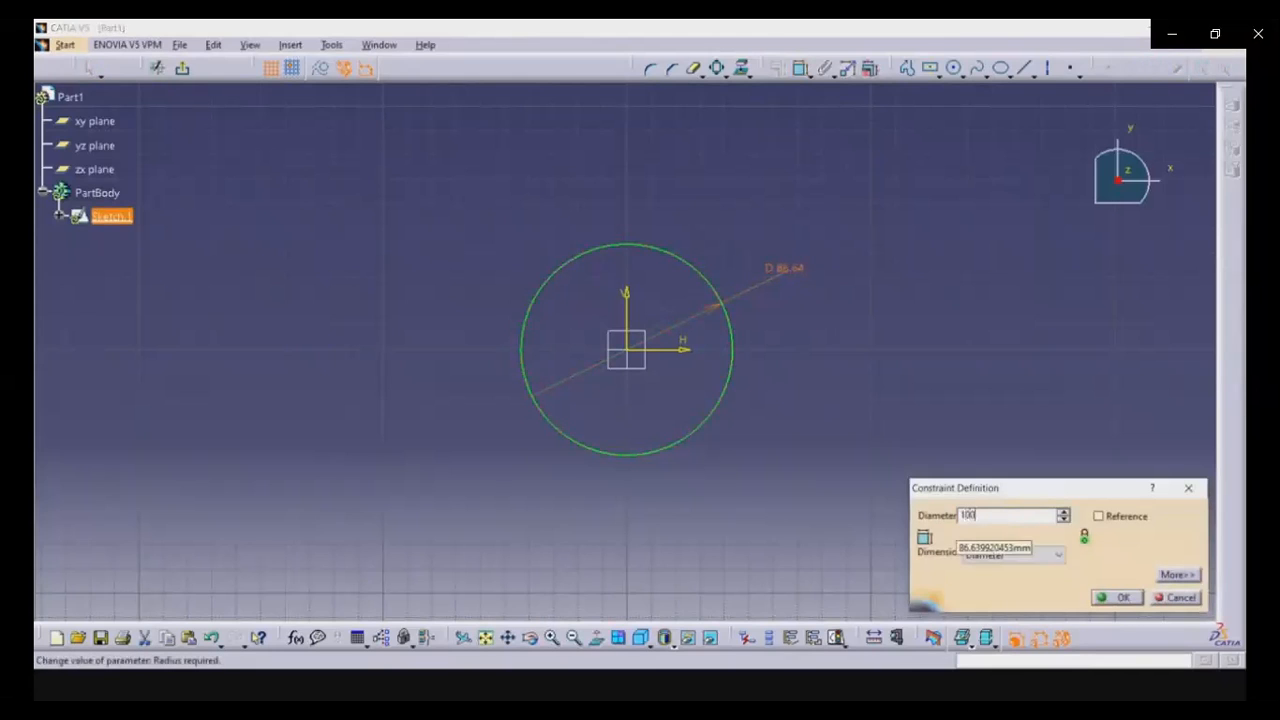
pyautogui.click(1117, 597)
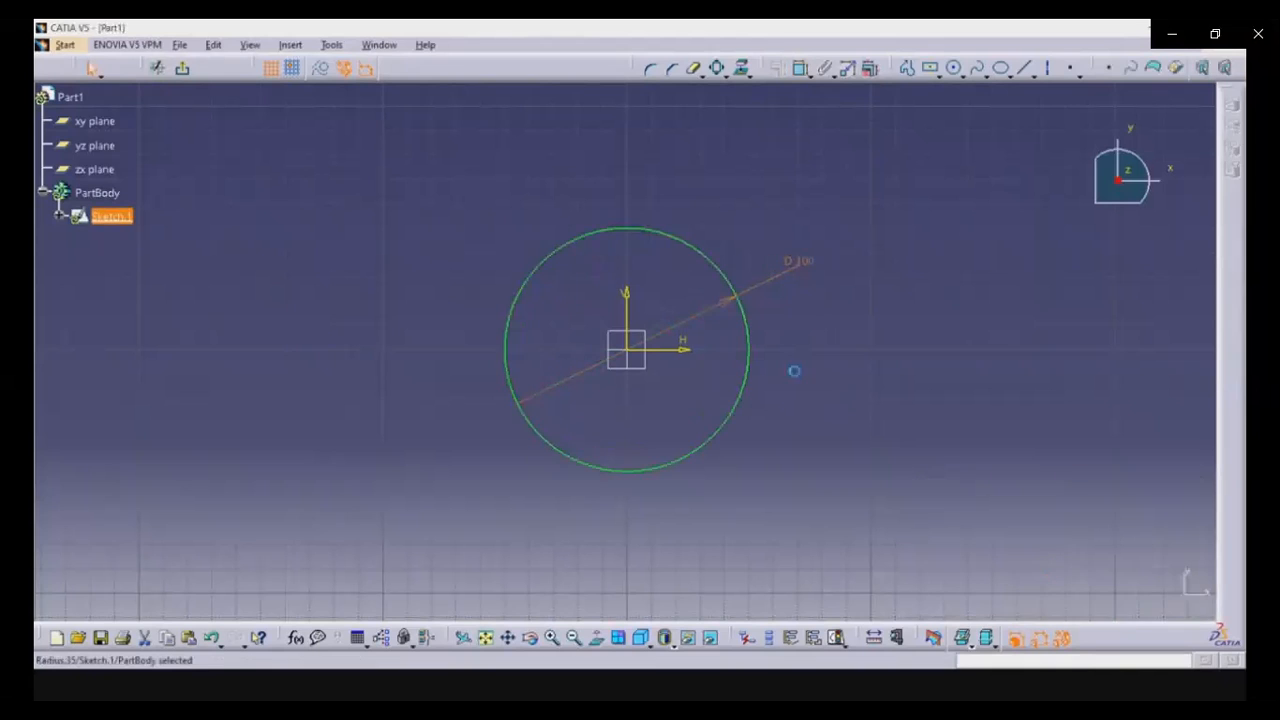
pyautogui.click(773, 279)
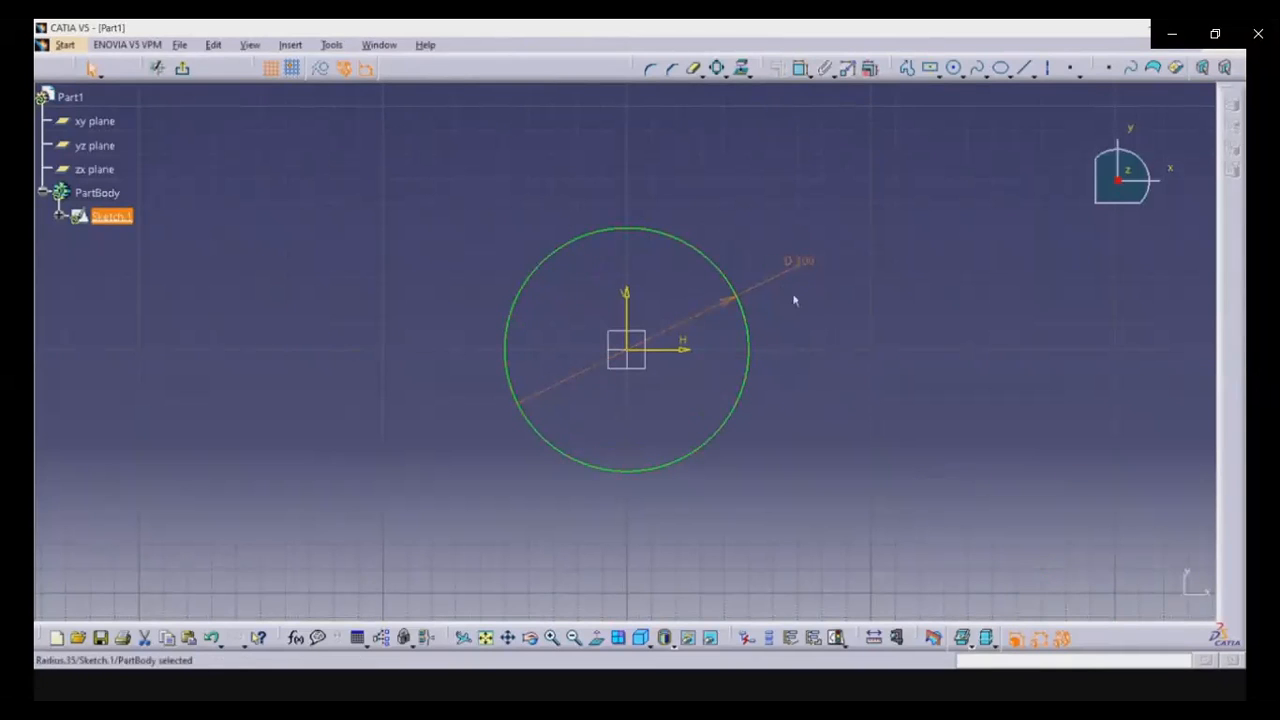
# Sketch a three-point circle on the positive H side of the 100 mm circle, starting at about H 108 mm, V -24 mm.
pyautogui.click(962, 74)
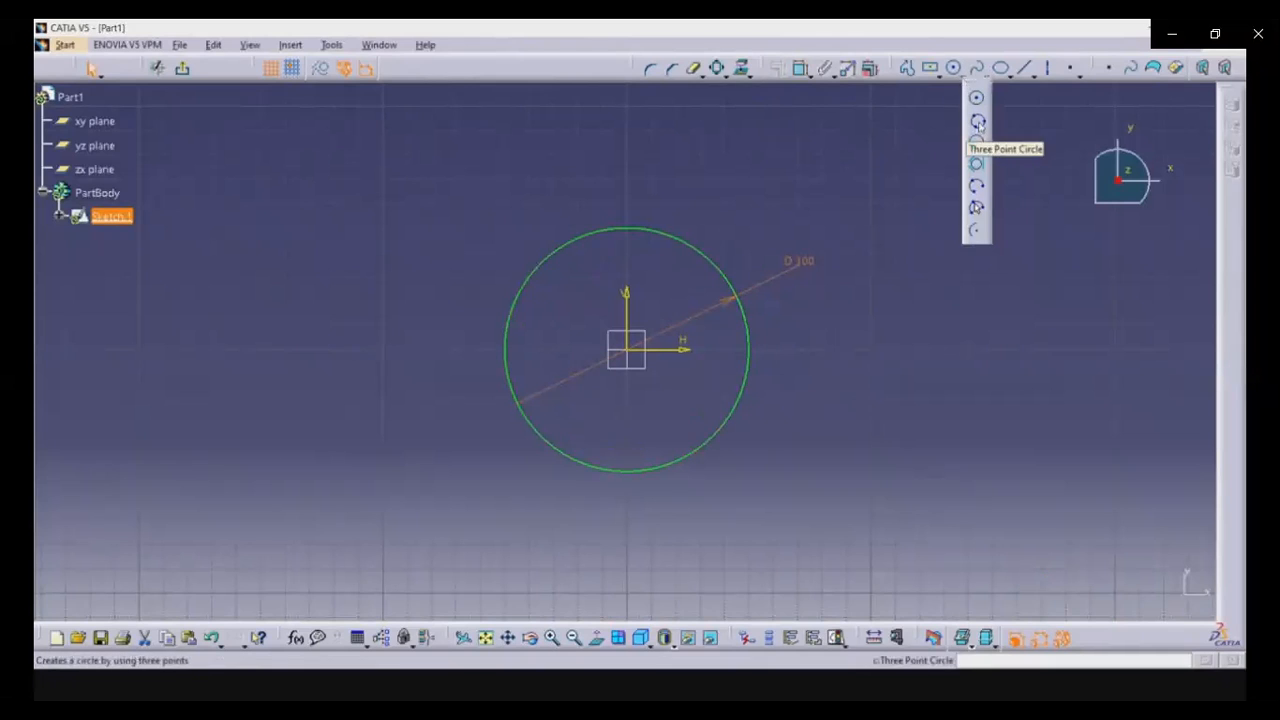
pyautogui.click(978, 122)
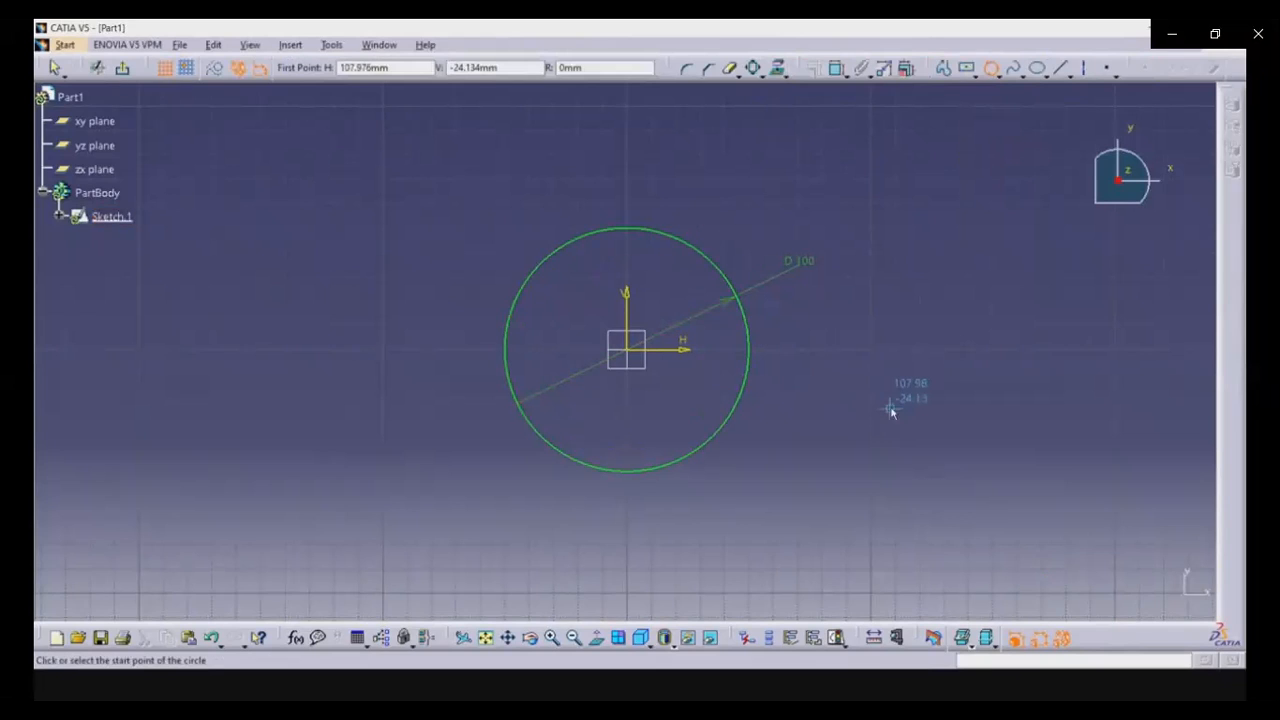
pyautogui.click(890, 407)
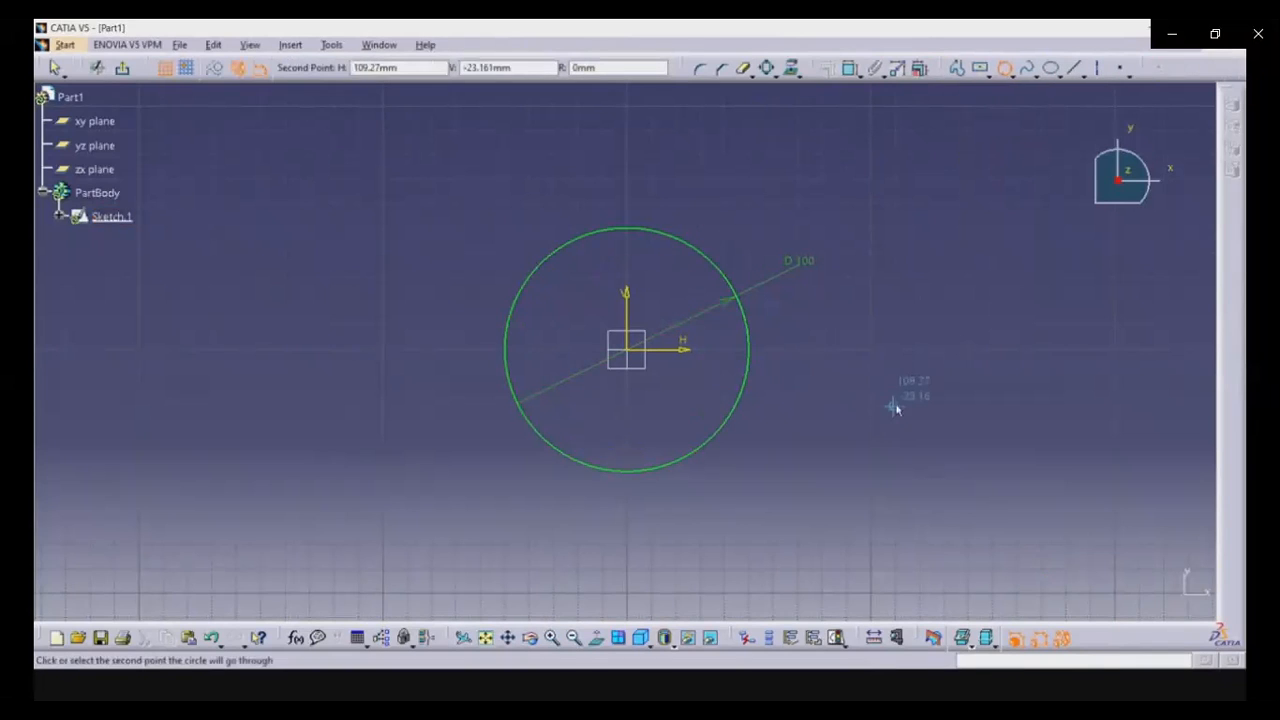
pyautogui.click(939, 365)
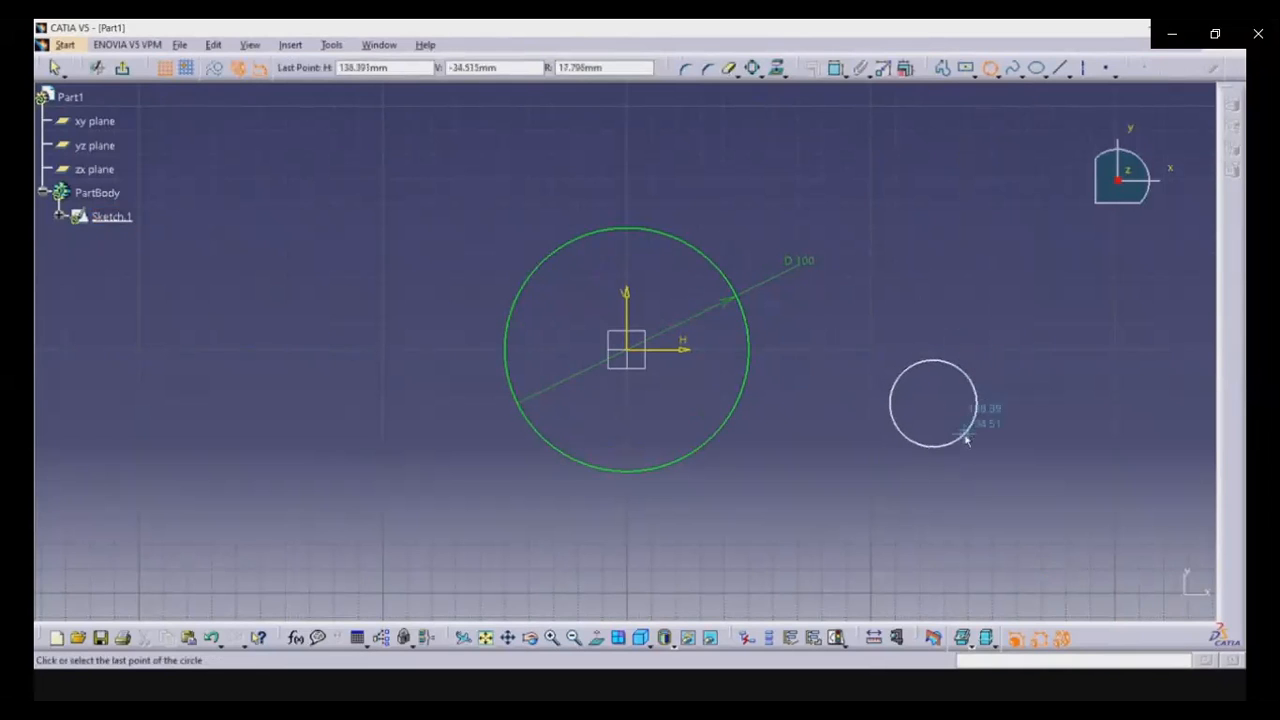
pyautogui.click(1022, 516)
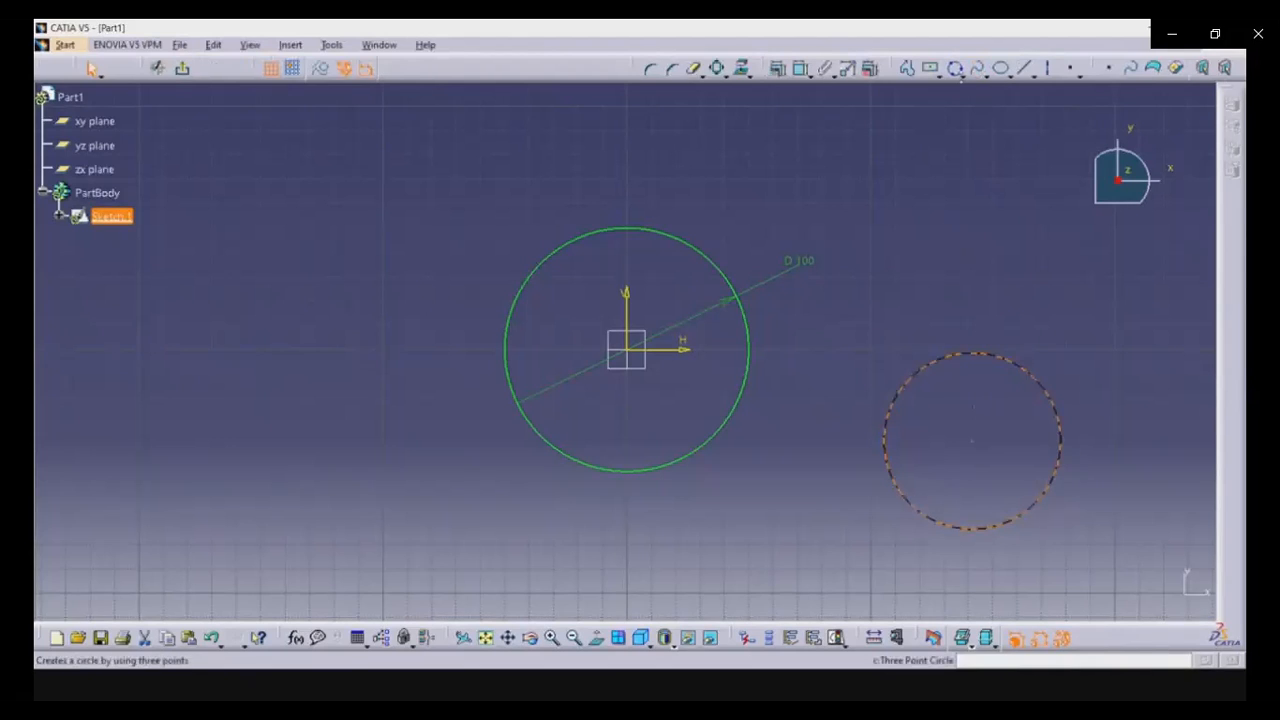
# Sketch a center-point arc with a radius of about 33 mm on the negative H side of the 100 mm circle, just below the H axis.
pyautogui.click(960, 78)
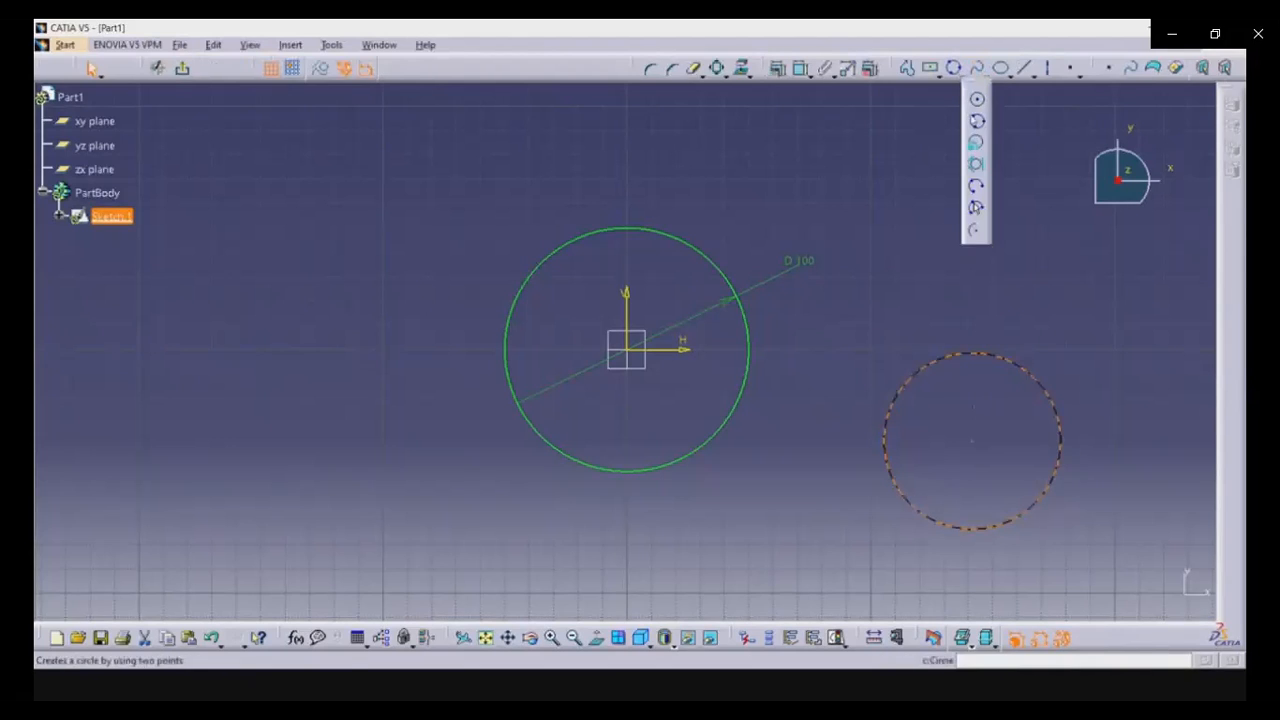
pyautogui.click(976, 232)
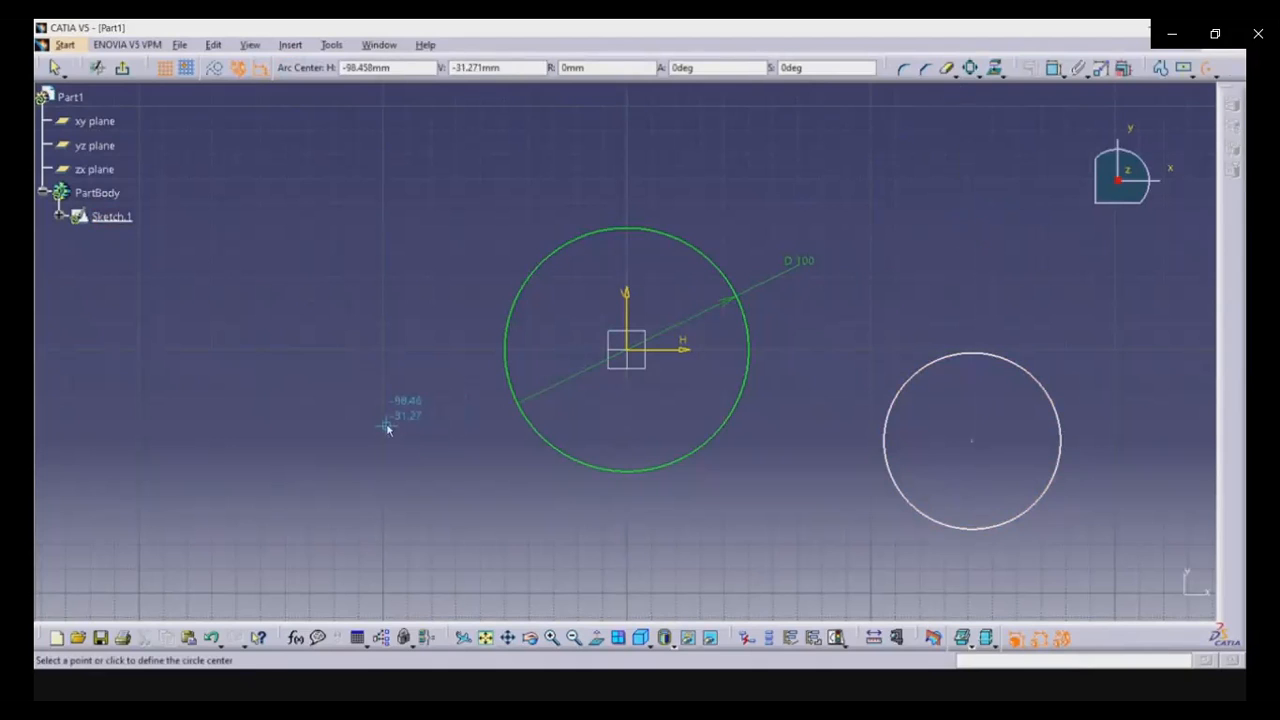
pyautogui.click(352, 428)
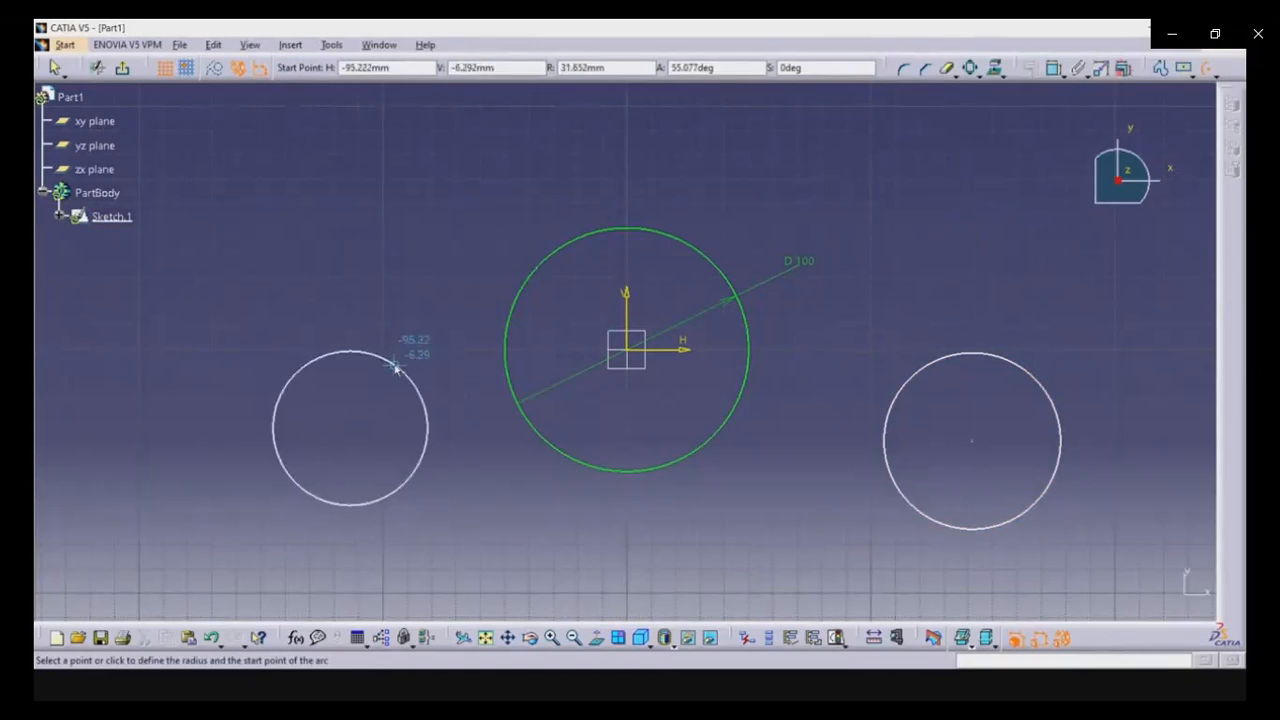
pyautogui.click(395, 368)
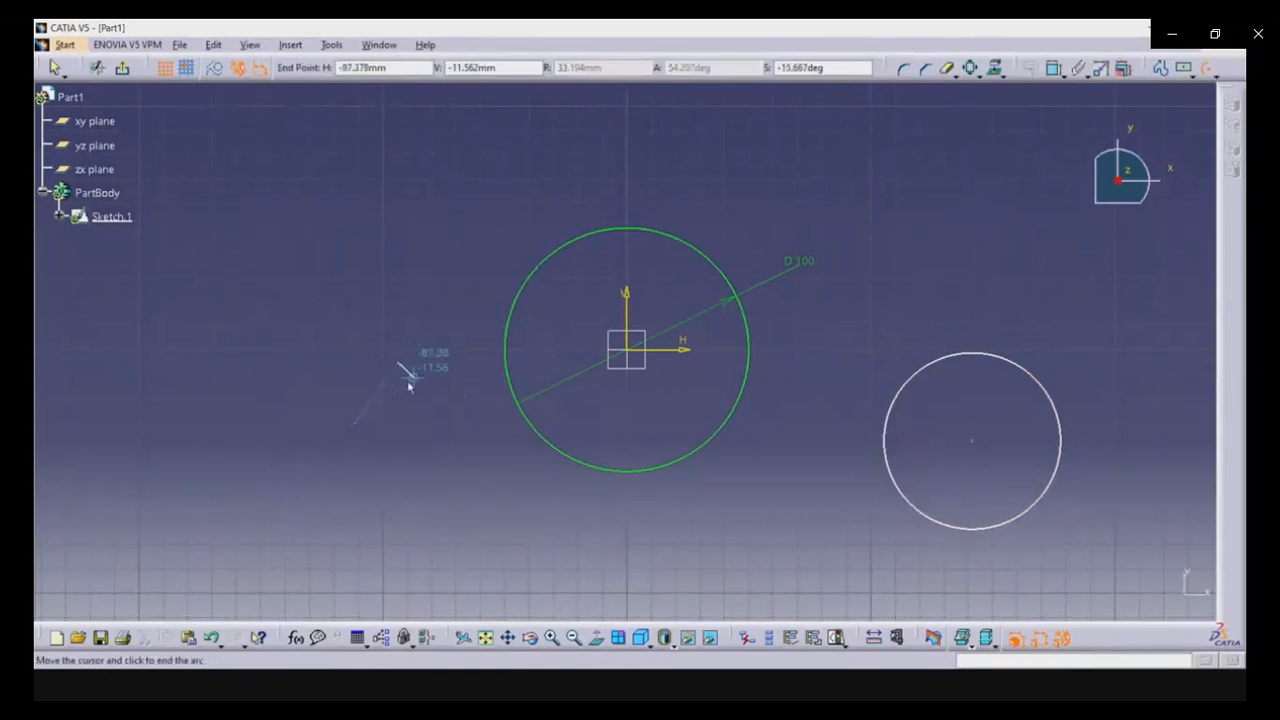
pyautogui.click(418, 468)
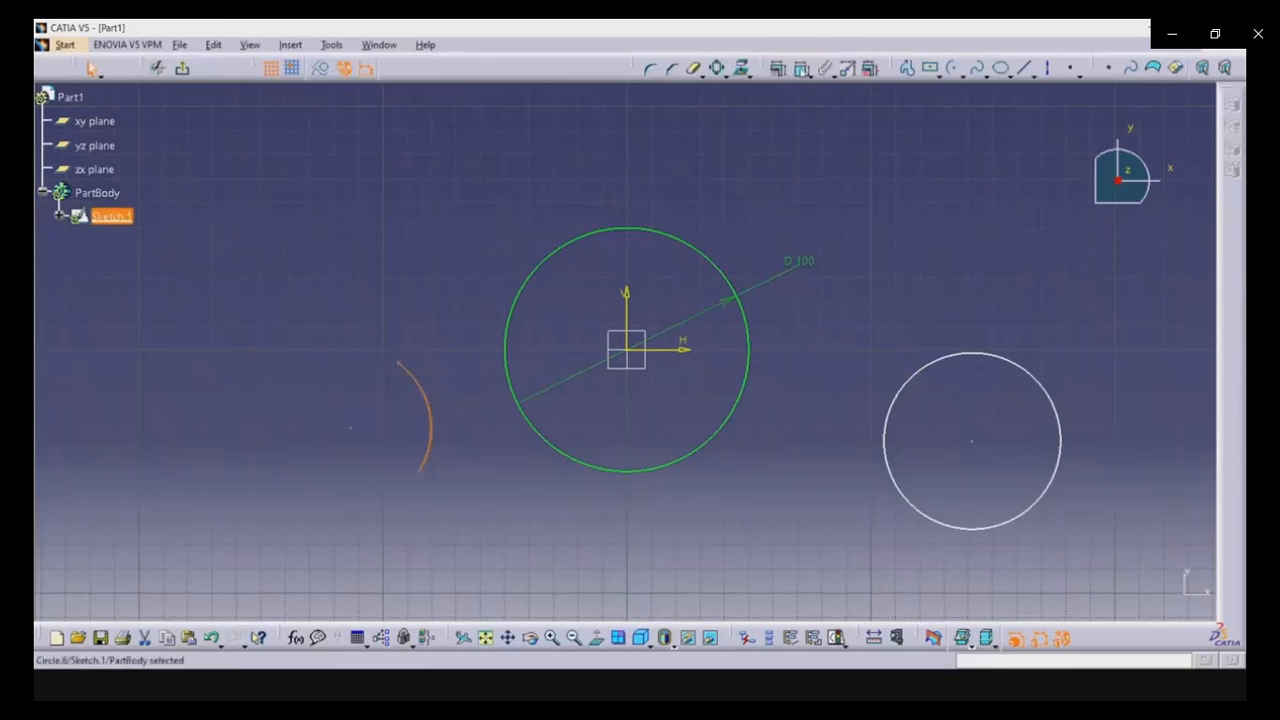
# Dimension the radius of the arc on the negative H side and set it to 10 mm.
pyautogui.click(778, 68)
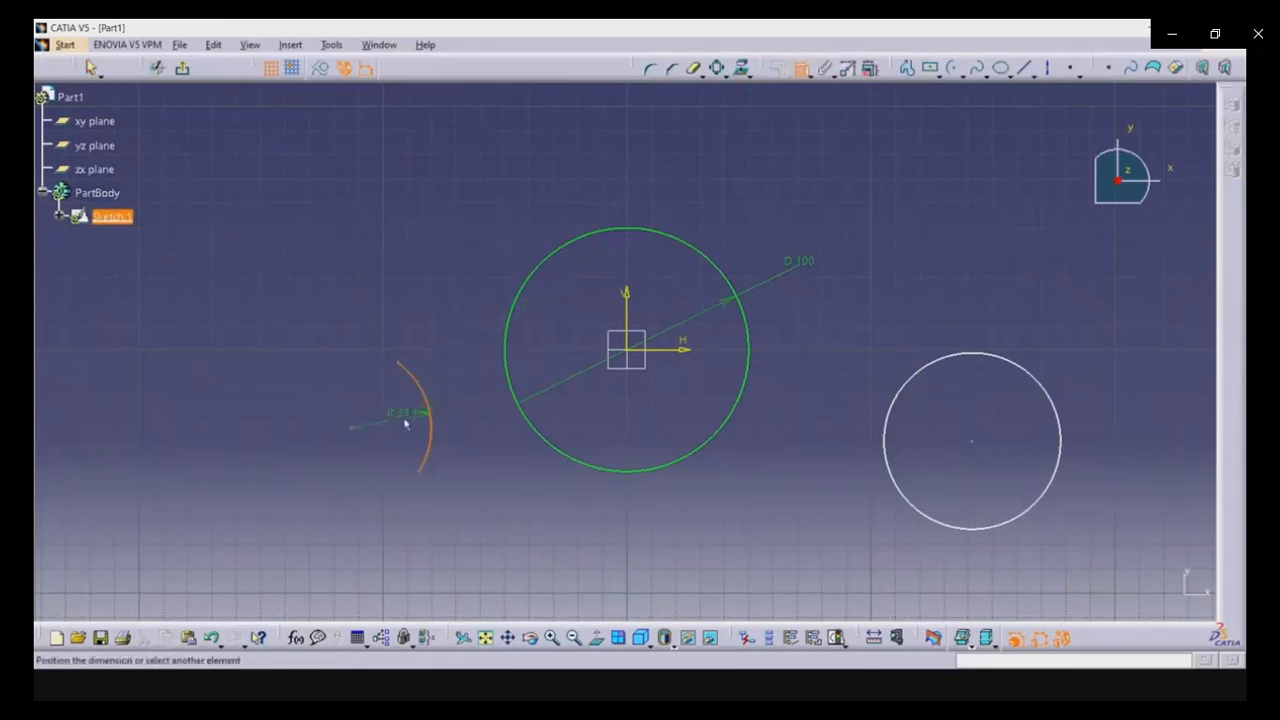
pyautogui.click(377, 410)
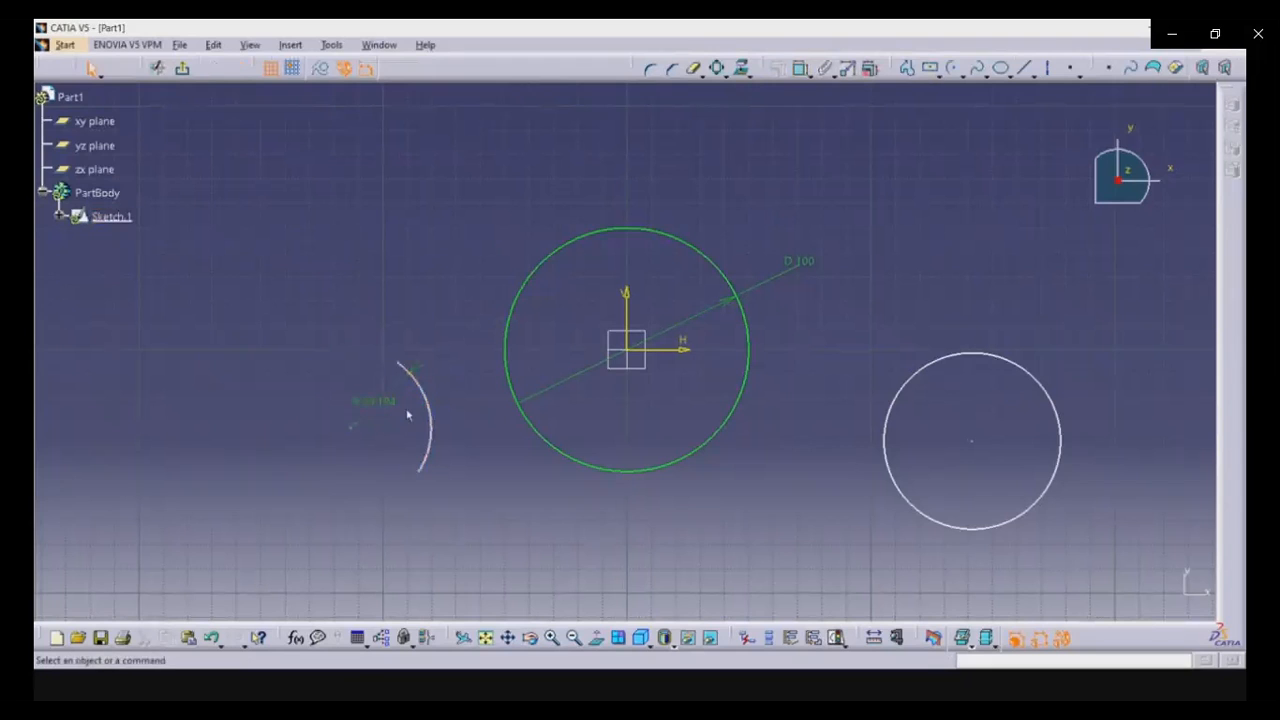
pyautogui.doubleClick(383, 401)
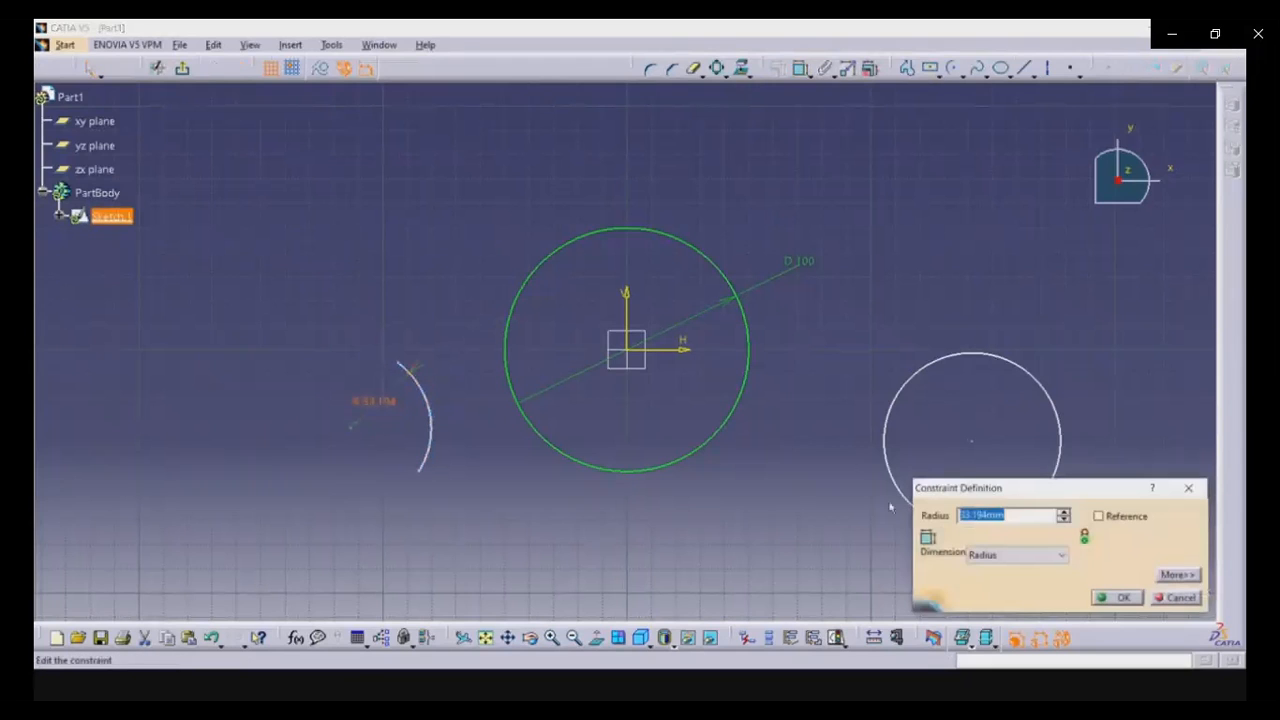
pyautogui.write('10')
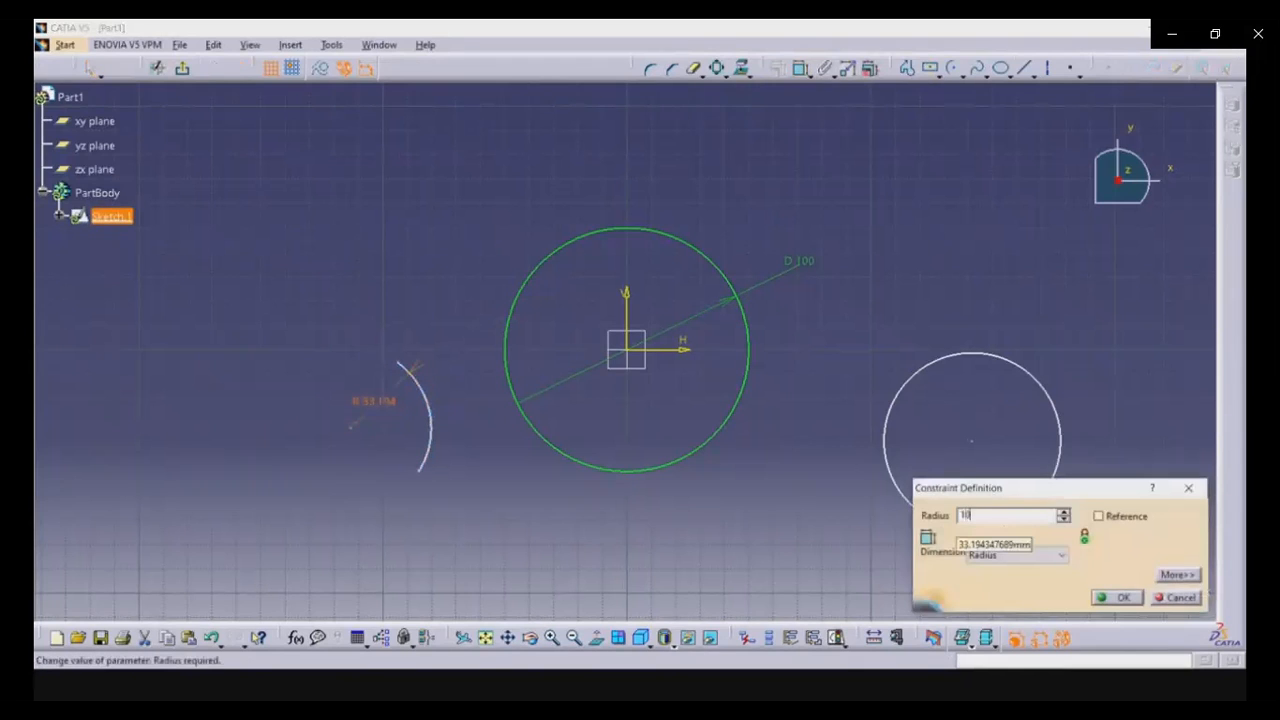
pyautogui.press('Return')
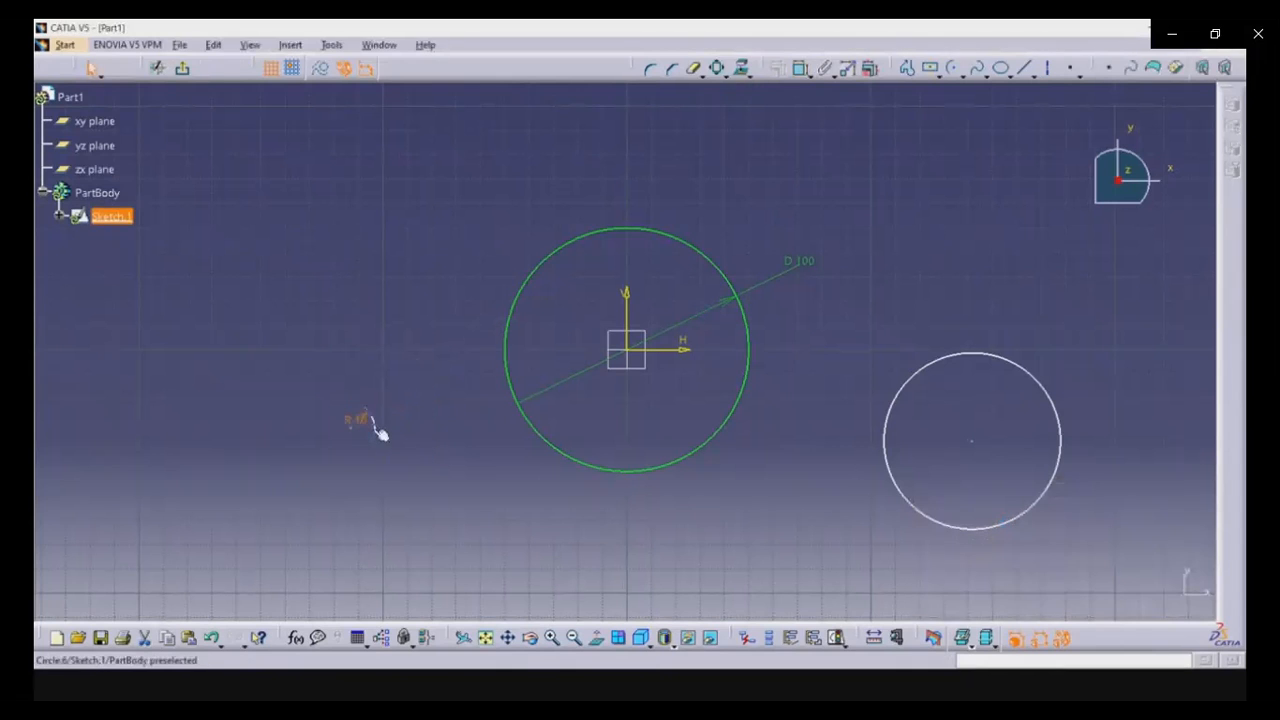
pyautogui.moveTo(686, 617)
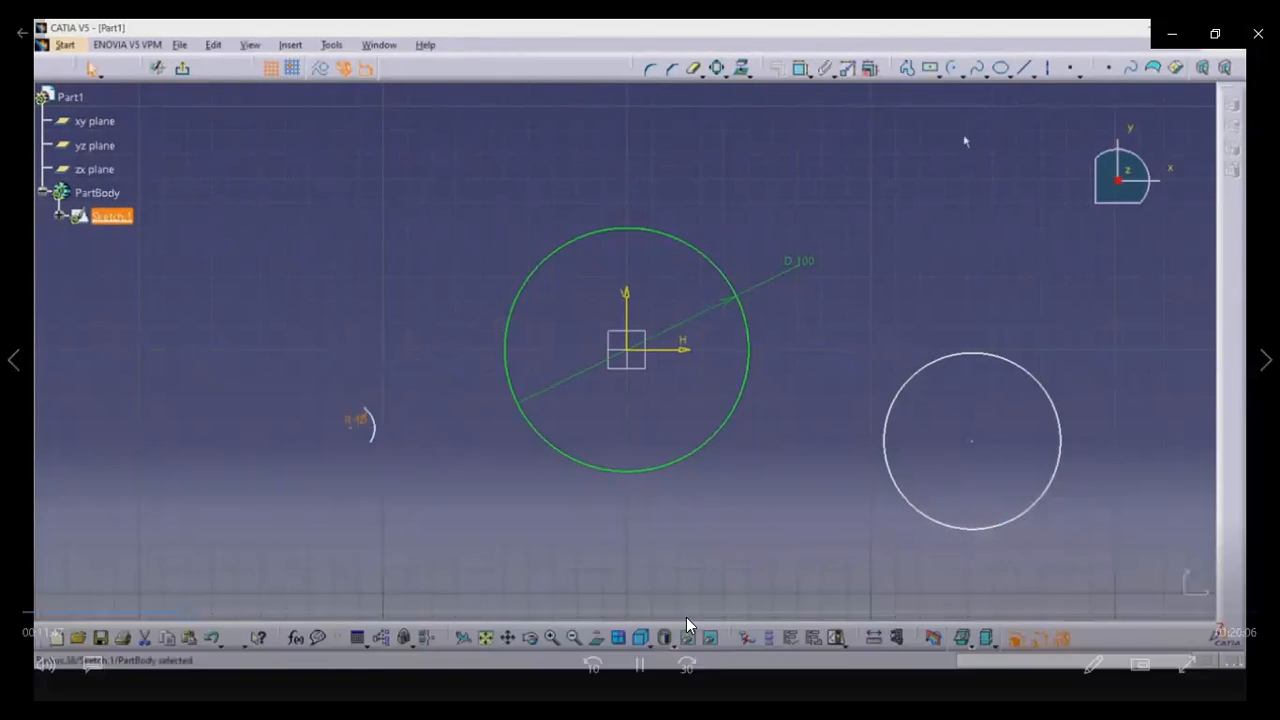
pyautogui.click(643, 658)
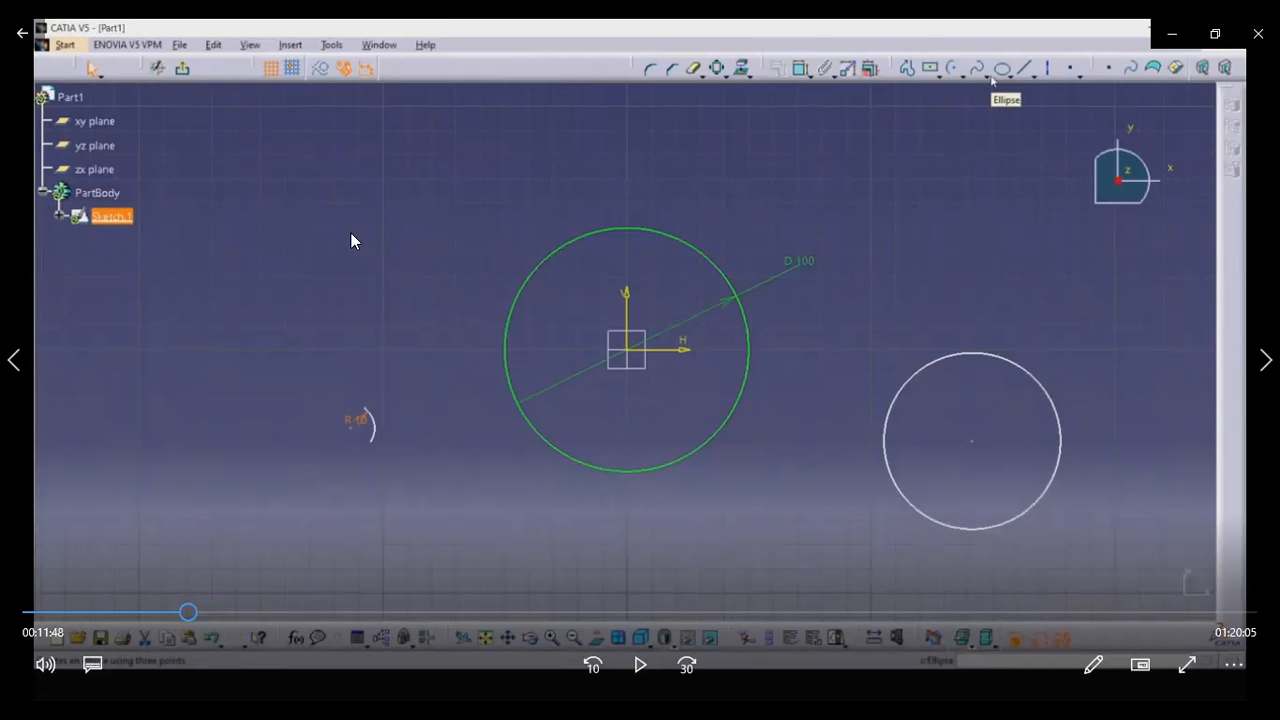
pyautogui.click(637, 667)
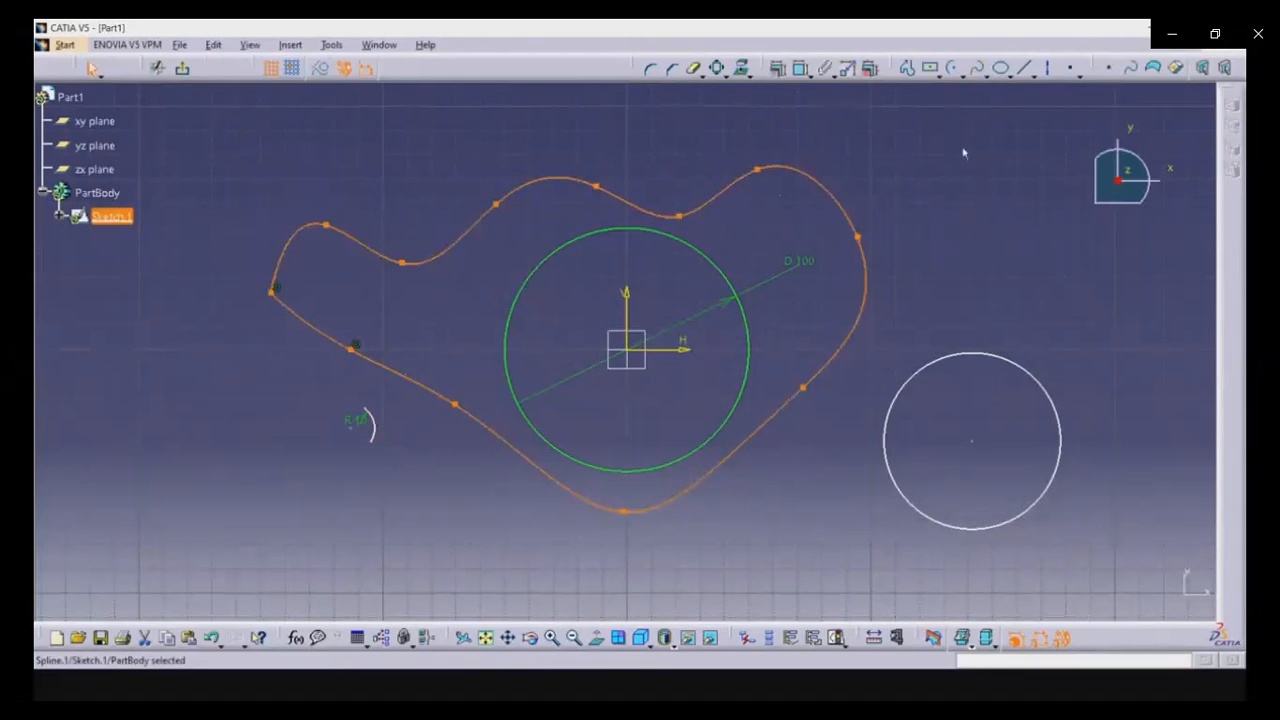
# Sketch a horizontal ellipse above the three-point circle, centered at about H 146 mm, V 38 mm, with a major radius of about 31 mm.
pyautogui.click(1003, 69)
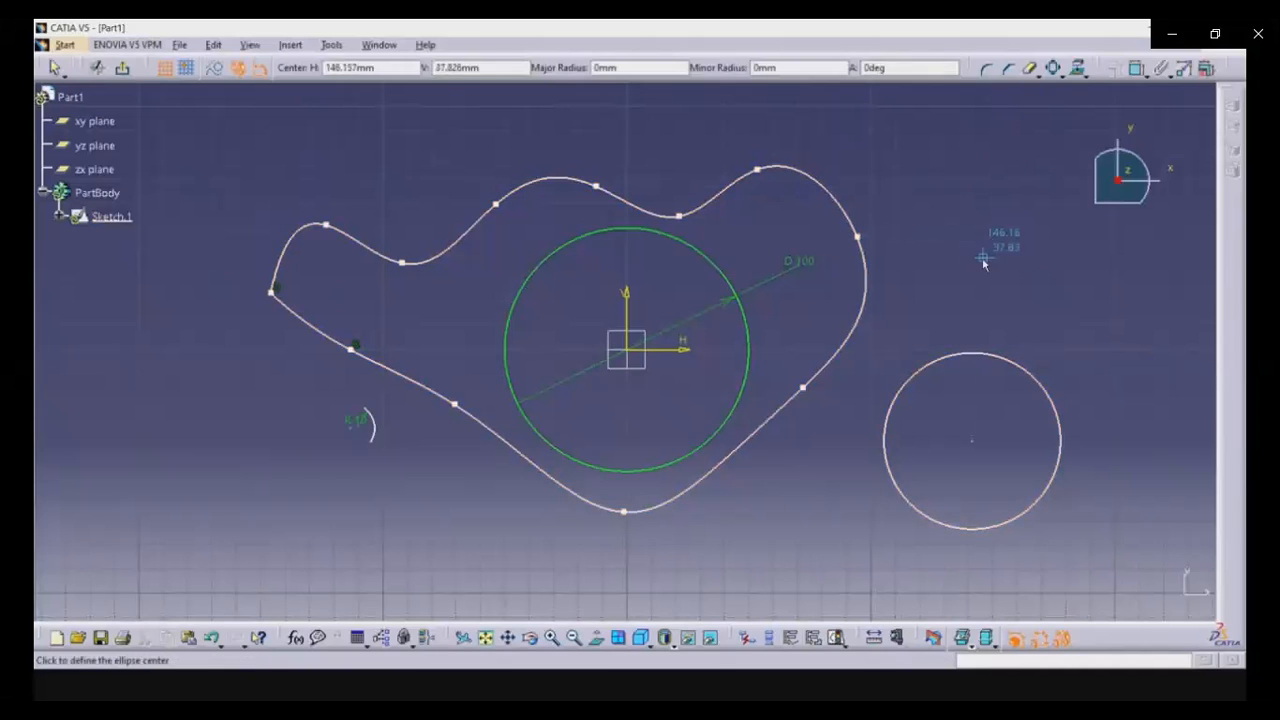
pyautogui.click(989, 262)
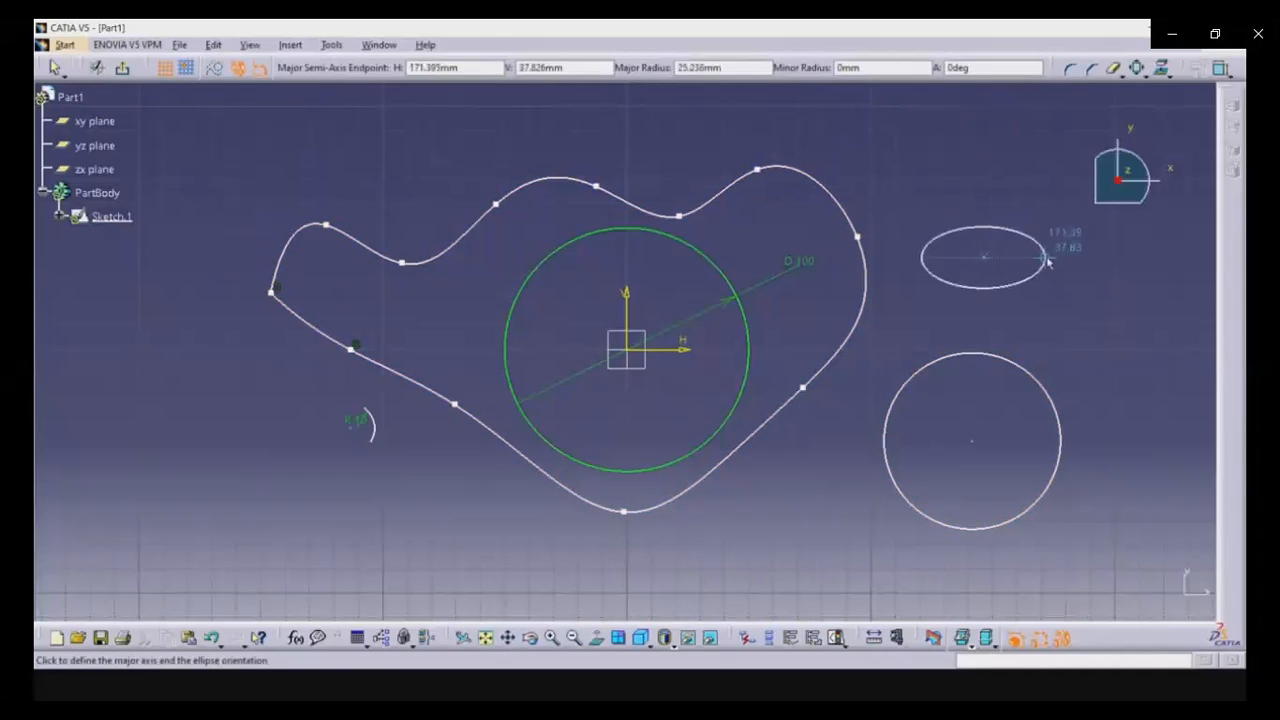
pyautogui.click(1062, 263)
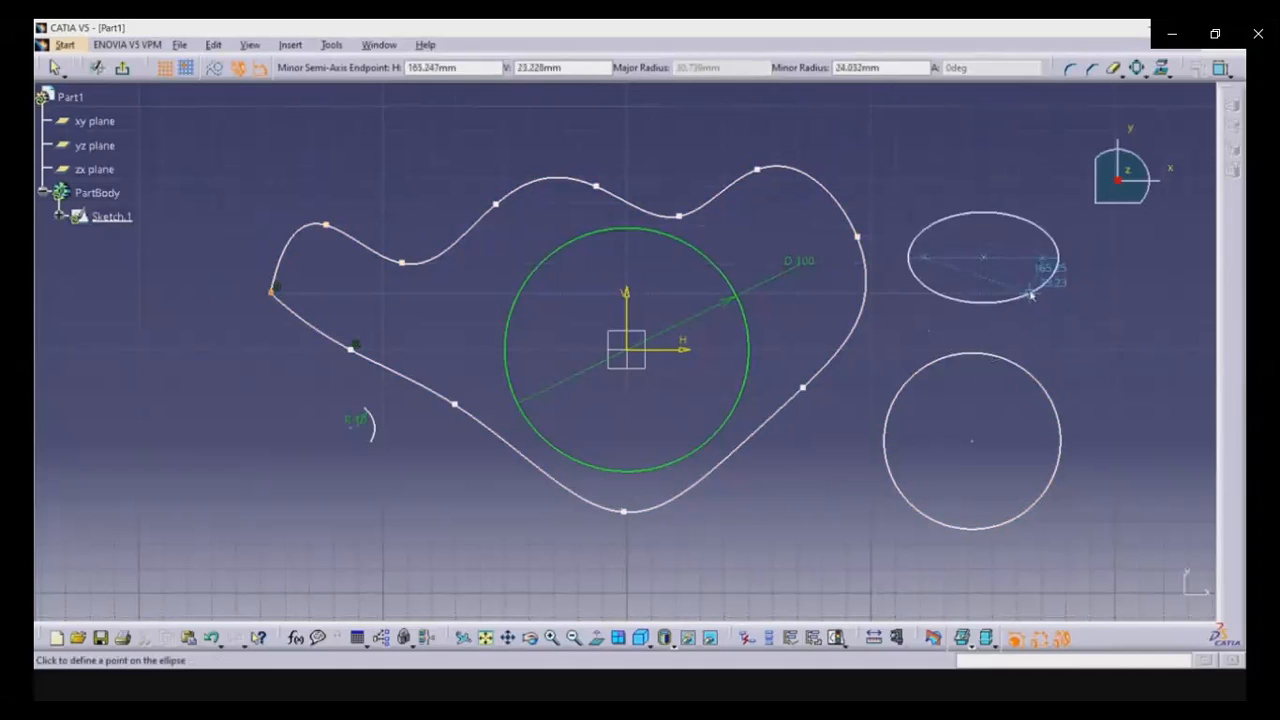
pyautogui.click(1030, 291)
pyautogui.click(1030, 291)
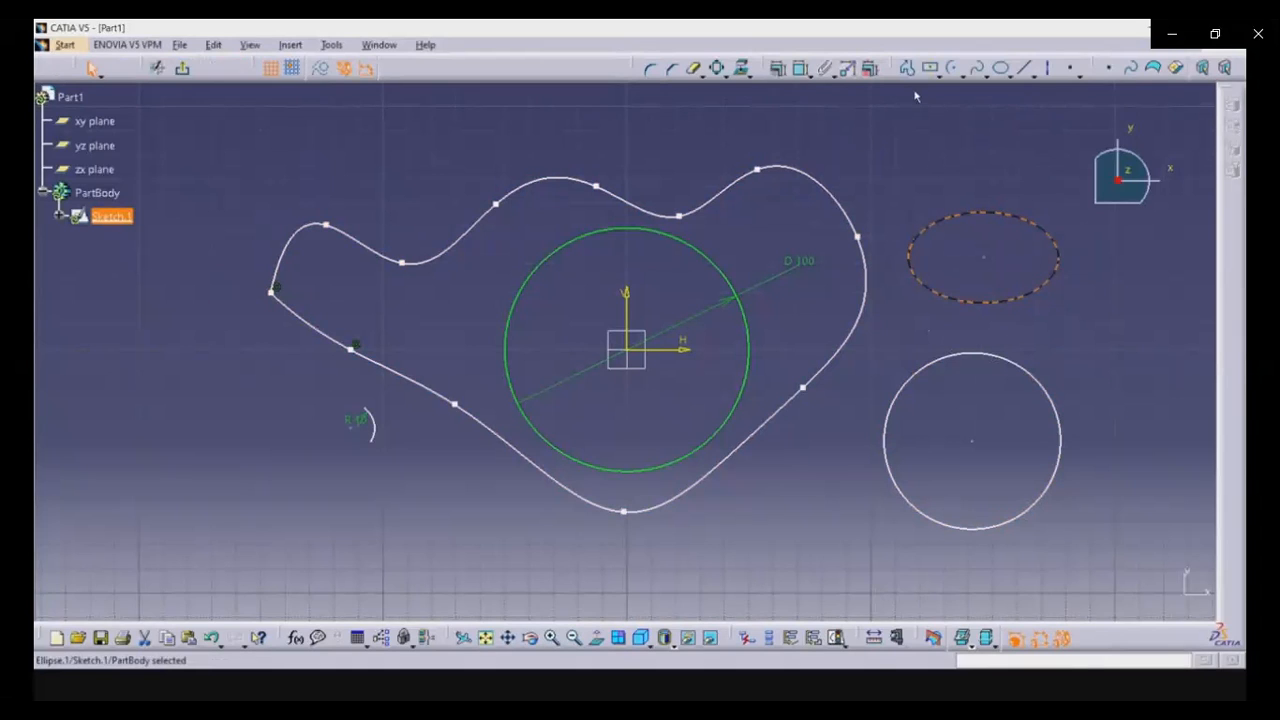
# Dimension the ellipse's major diameter, place the dimension below the ellipse and set it to 100 mm.
pyautogui.click(800, 68)
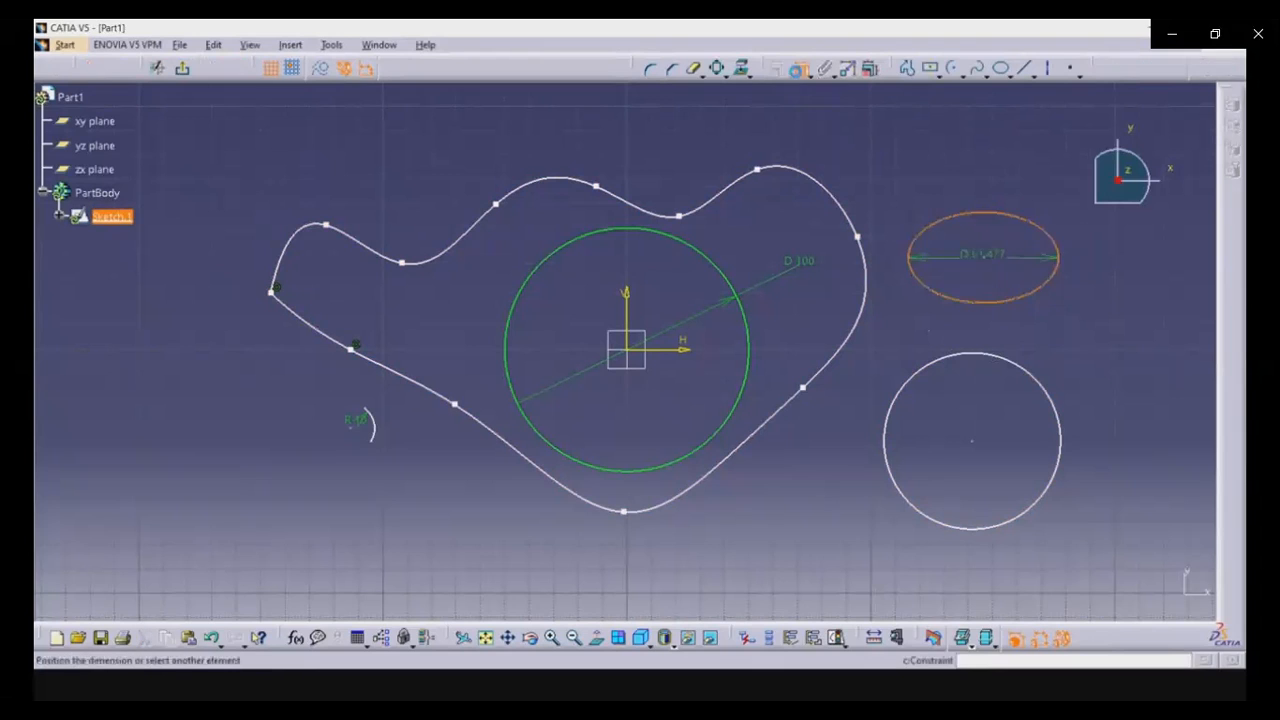
pyautogui.click(987, 334)
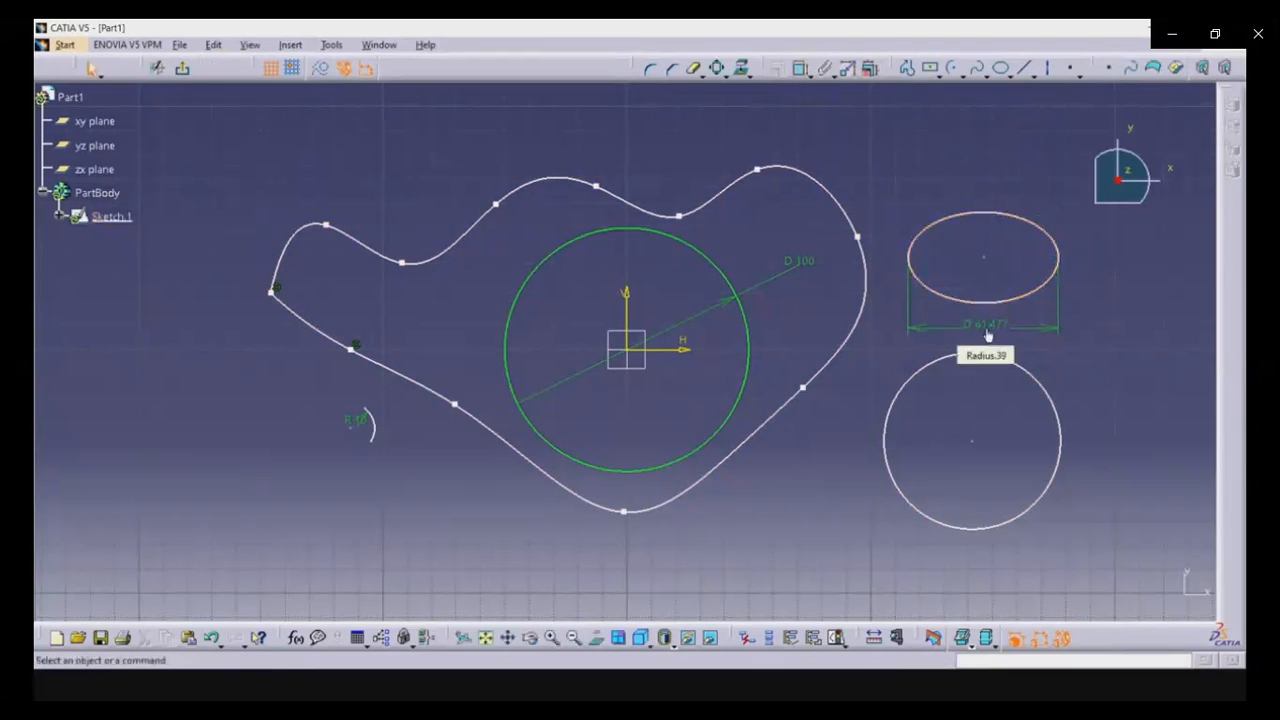
pyautogui.doubleClick(984, 324)
pyautogui.write('100')
pyautogui.press('Return')
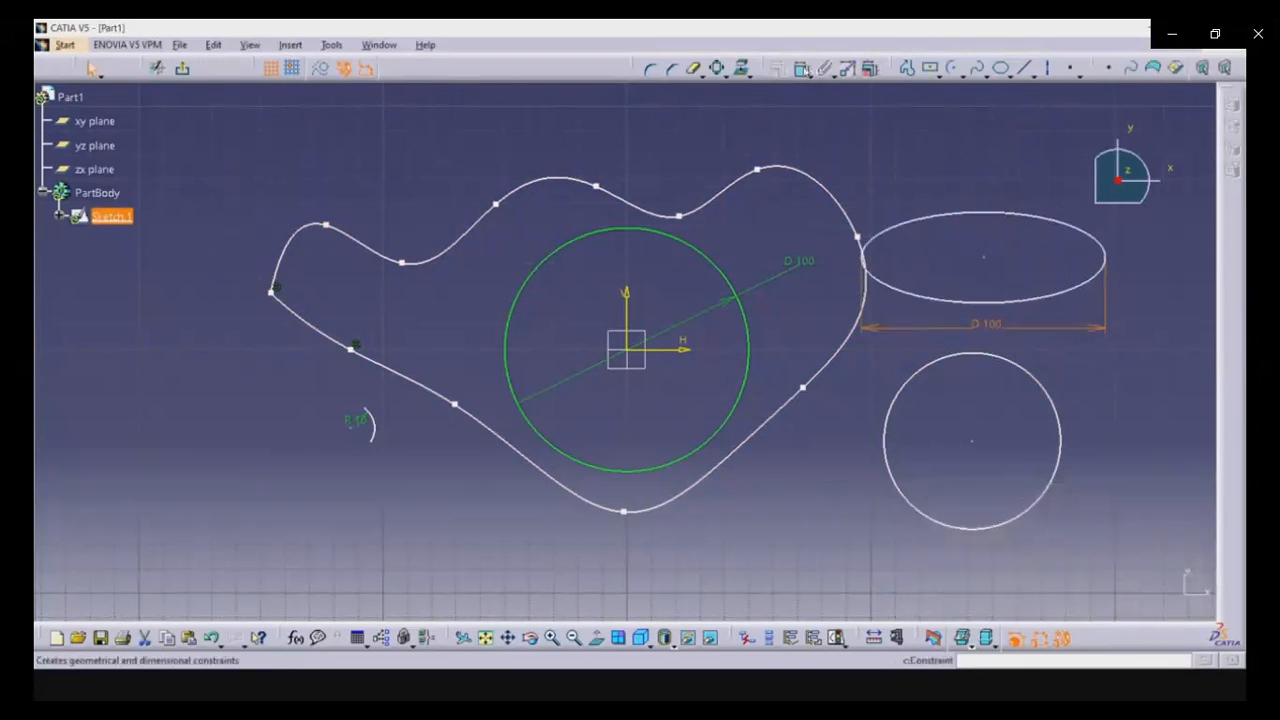
# Dimension the ellipse from its center to its upper edge, place the dimension beside the ellipse, and set it to 50 mm.
pyautogui.click(801, 68)
pyautogui.click(986, 260)
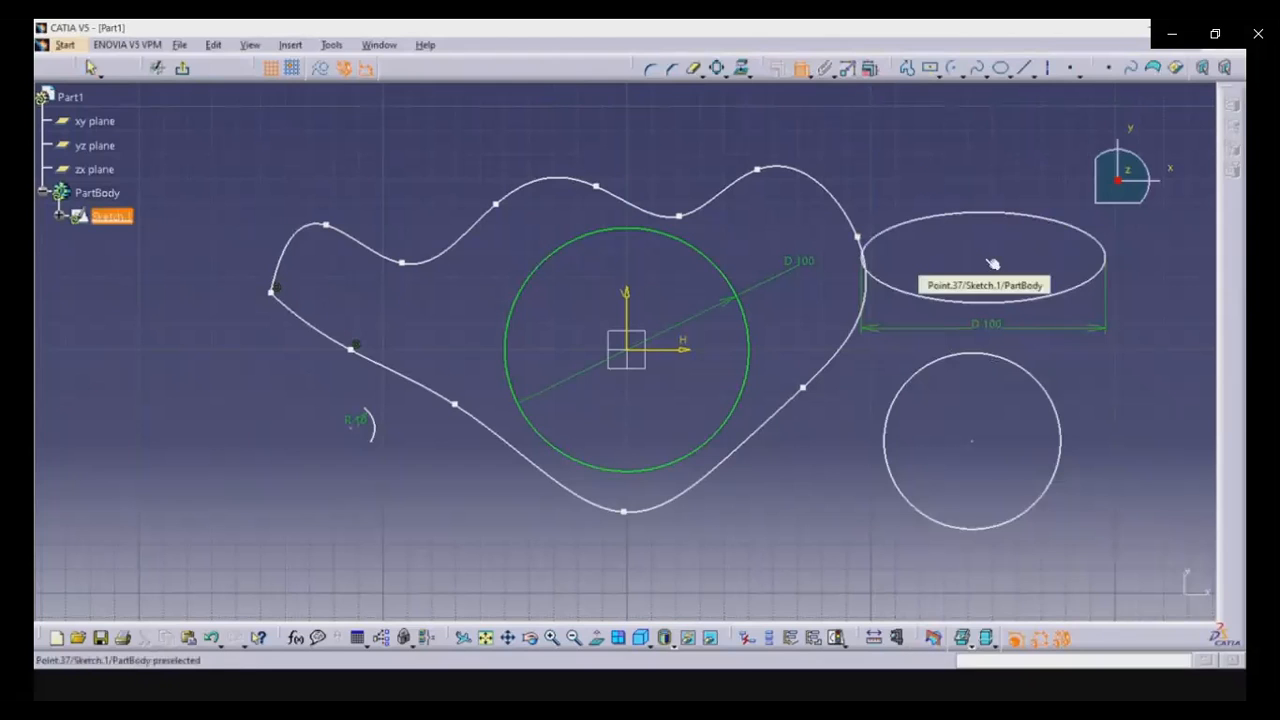
pyautogui.click(994, 213)
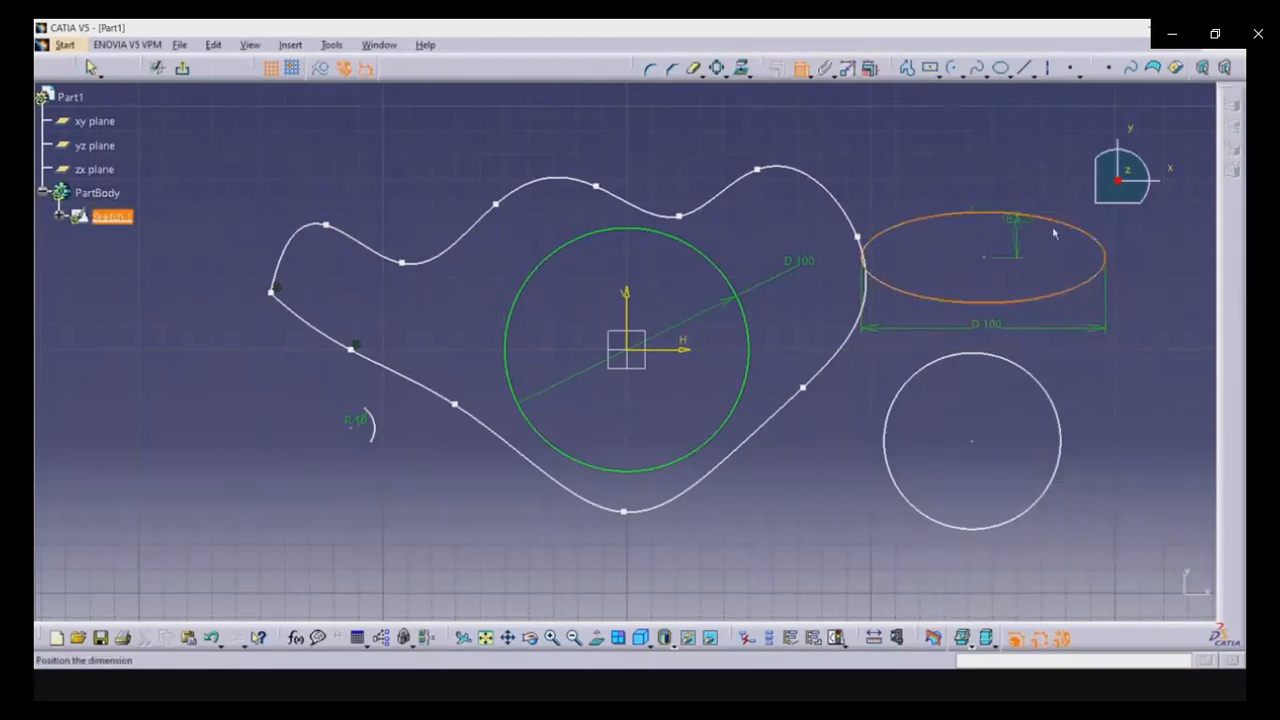
pyautogui.click(1166, 256)
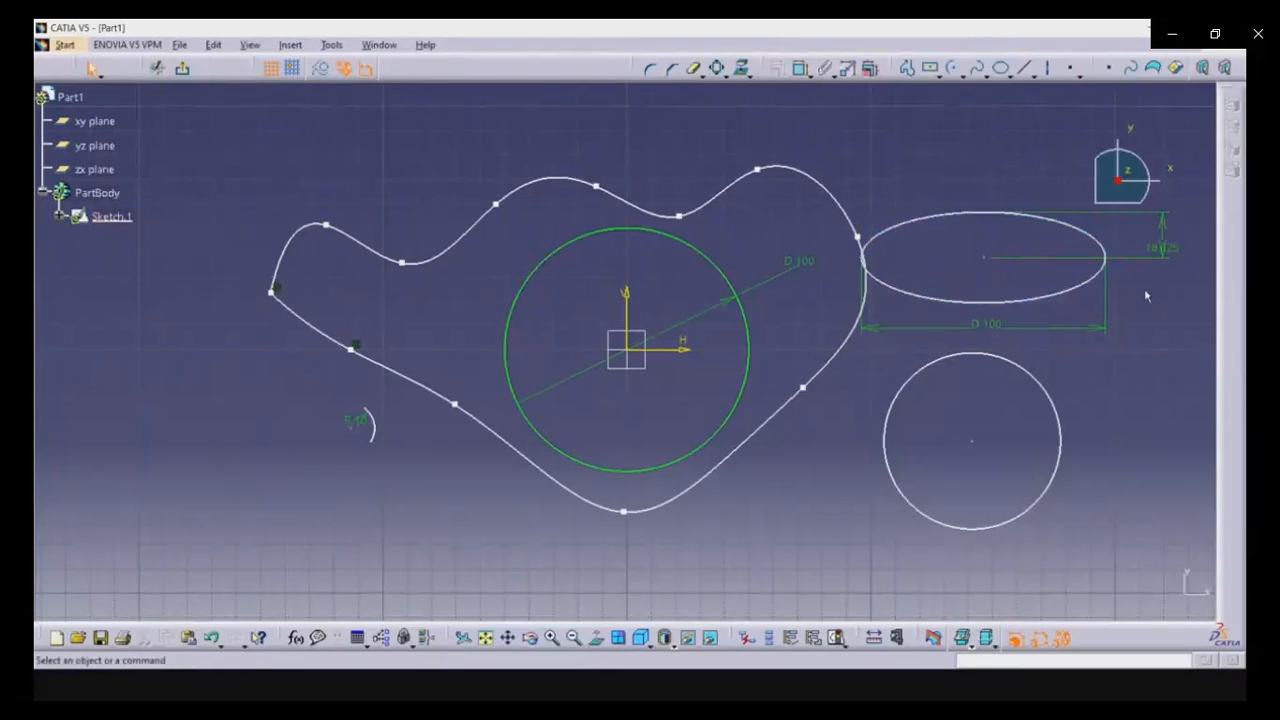
pyautogui.doubleClick(1163, 248)
pyautogui.write('50')
pyautogui.press('Return')
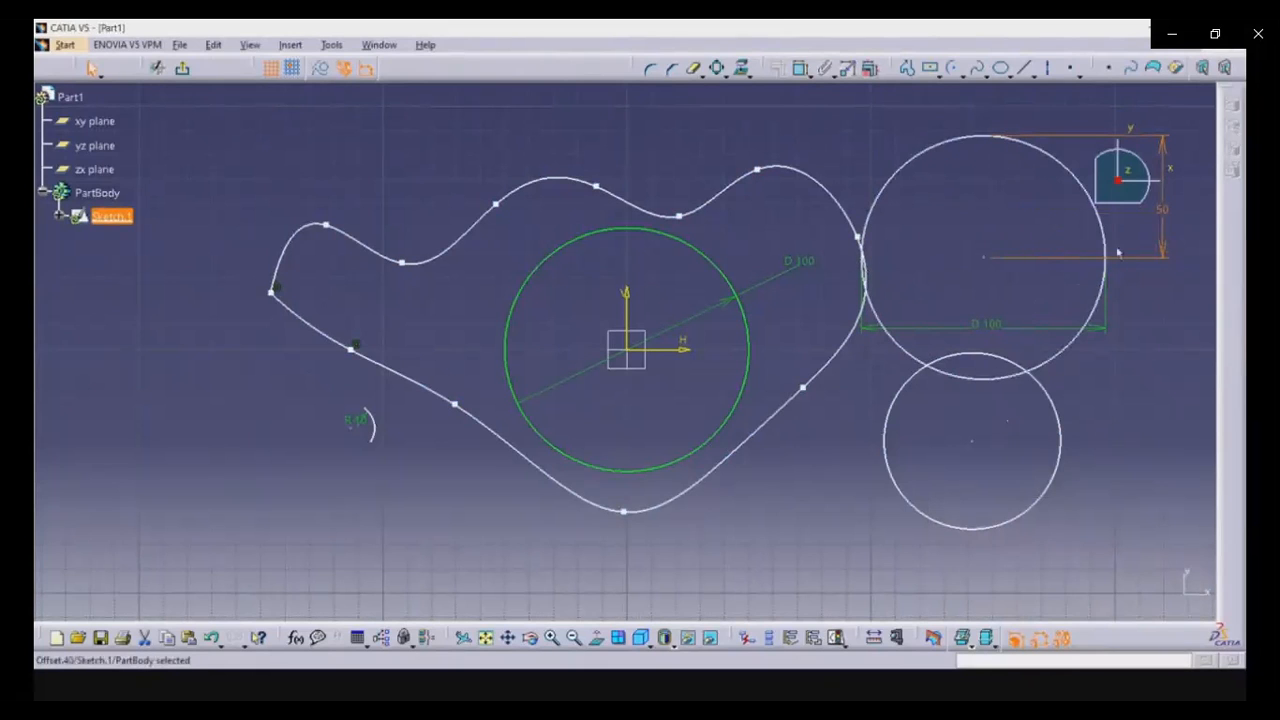
# Set the ellipse's center-to-upper-edge dimension to 25 mm.
pyautogui.doubleClick(1165, 212)
pyautogui.write('5')
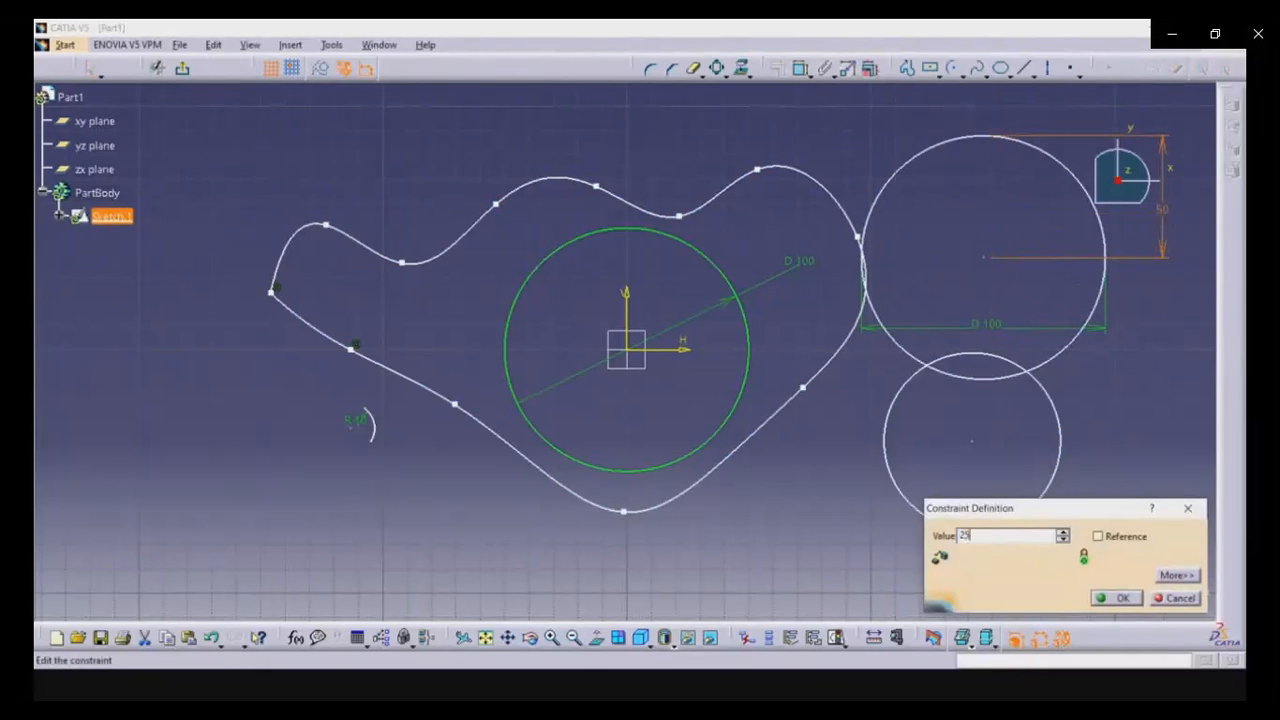
pyautogui.click(1109, 602)
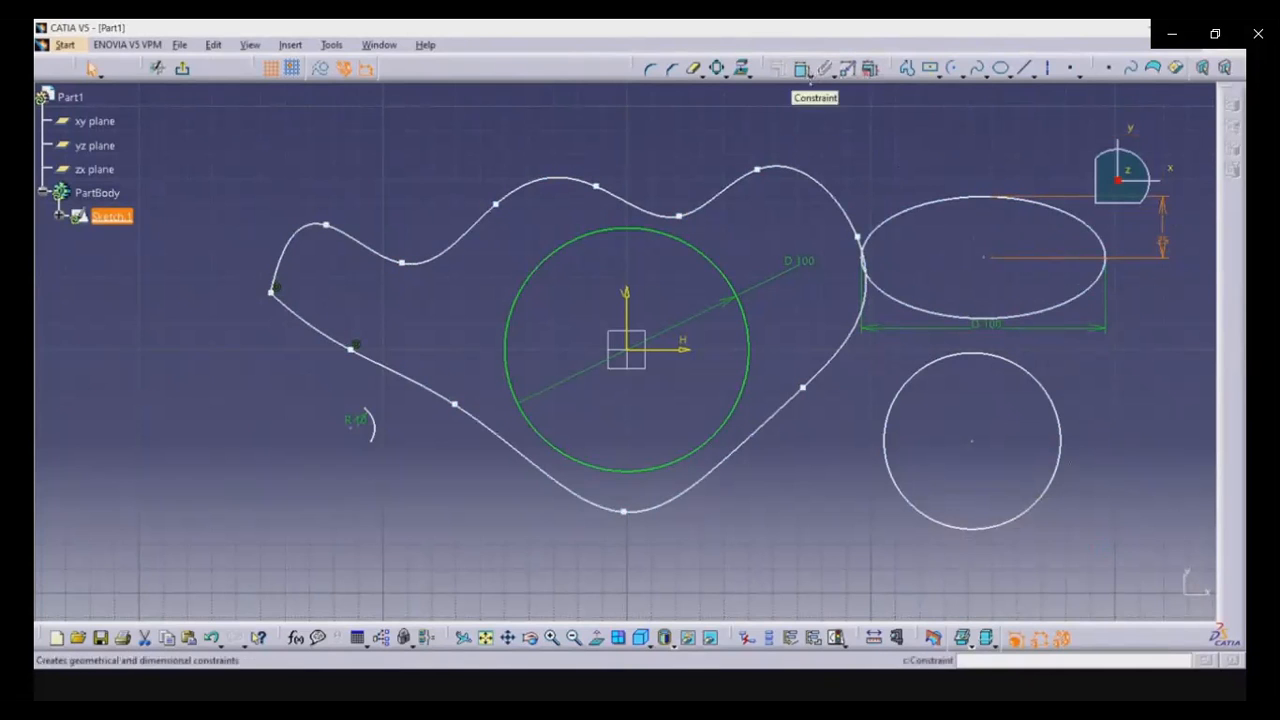
# Delete all the curves and constraints in the sketch.
pyautogui.hotkey('ctrl', 'a')
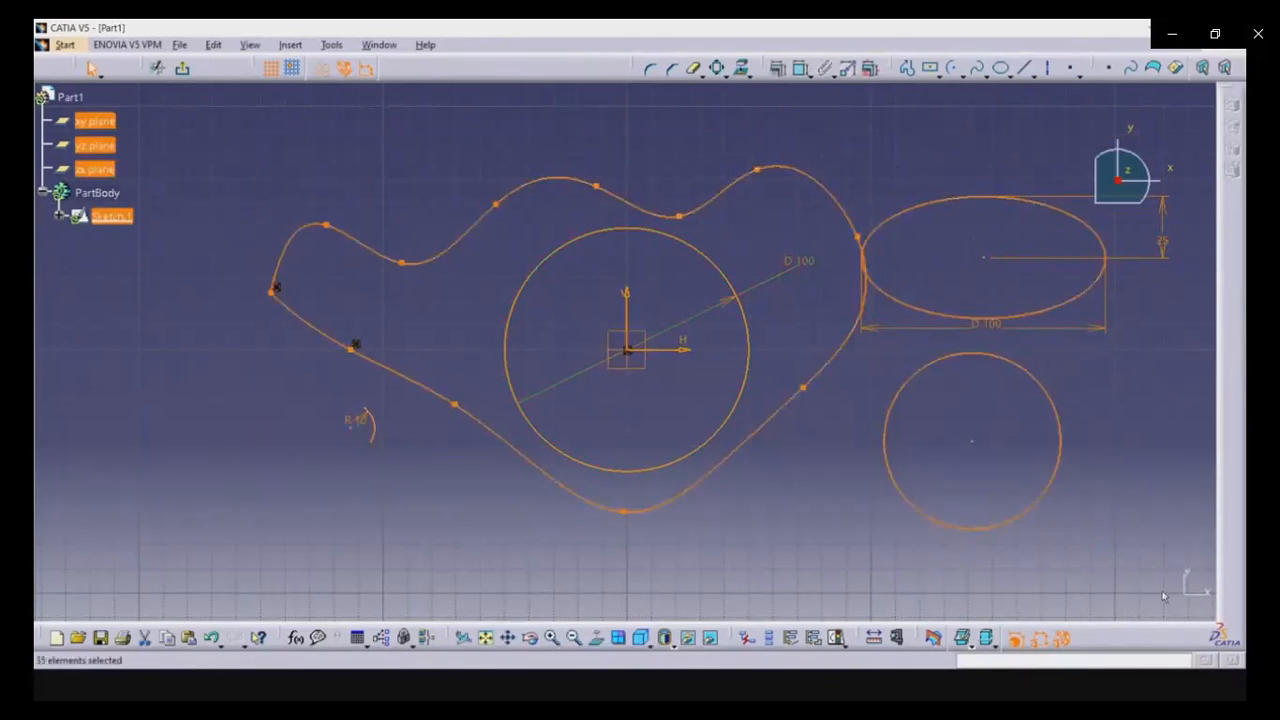
pyautogui.press('Delete')
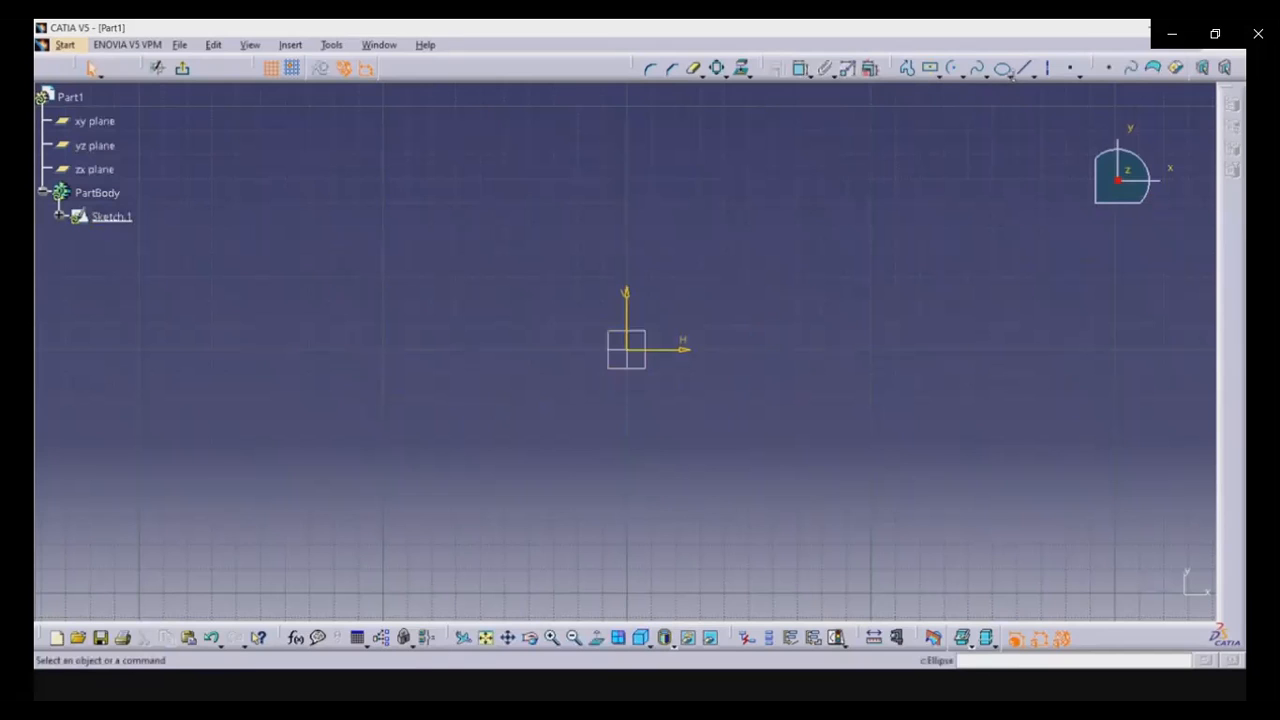
# Sketch a two-point line above the origin that crosses the V axis and slopes down toward the positive H side.
pyautogui.click(1011, 75)
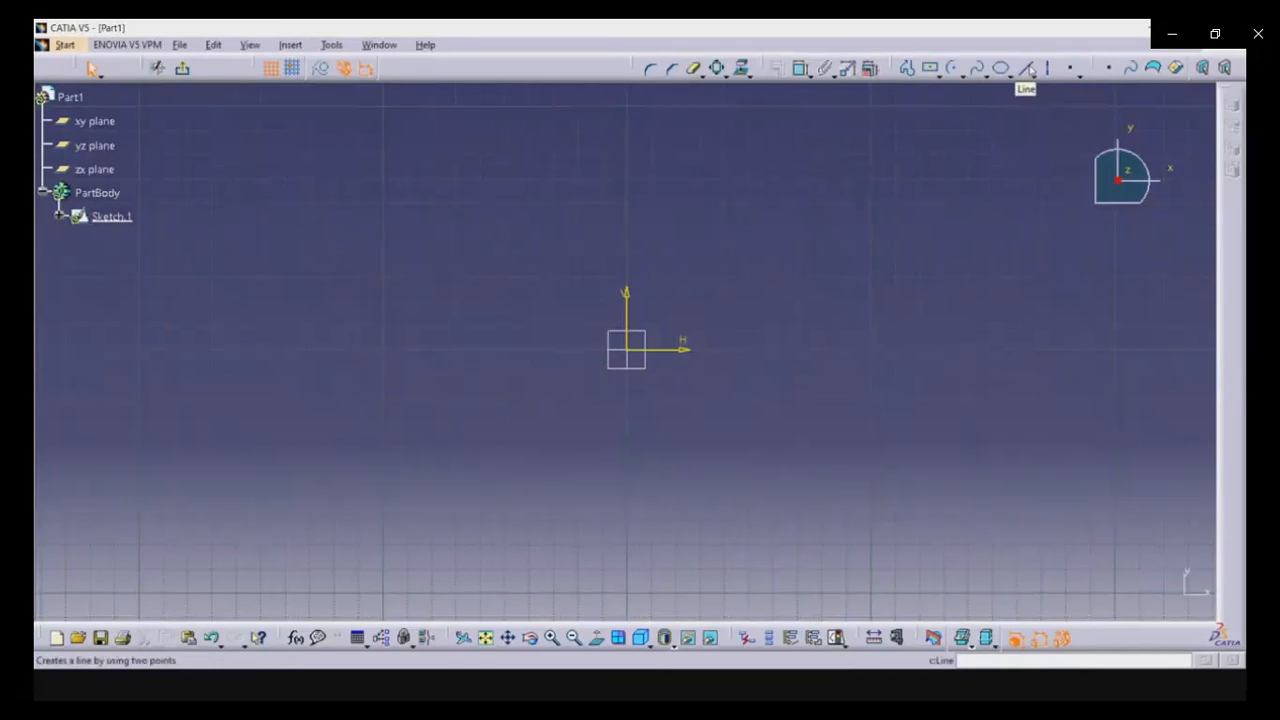
pyautogui.click(1027, 68)
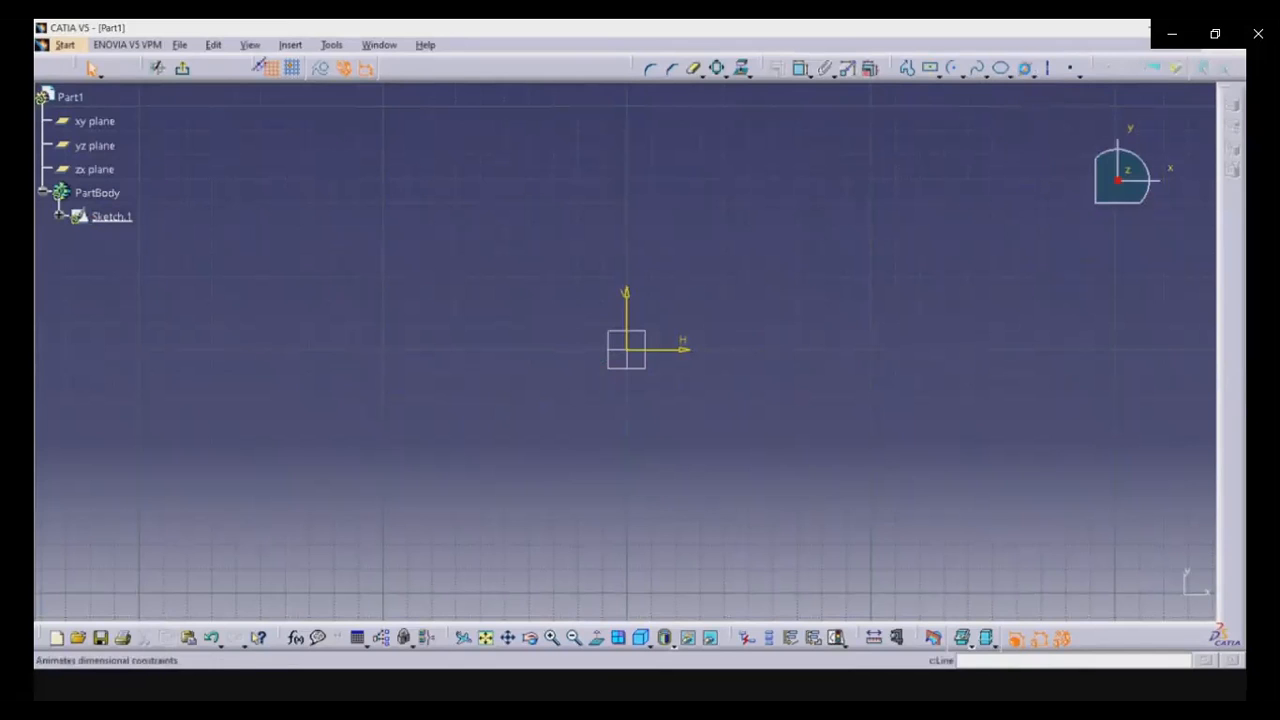
pyautogui.click(507, 250)
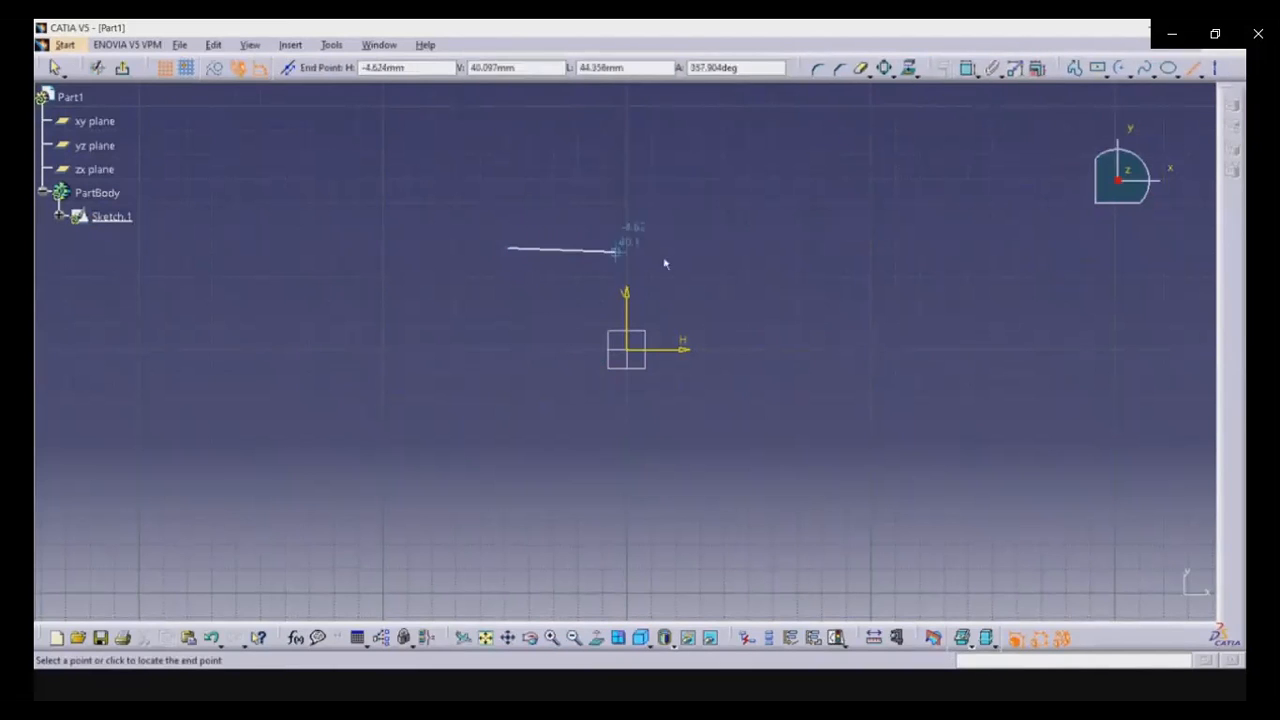
pyautogui.click(827, 317)
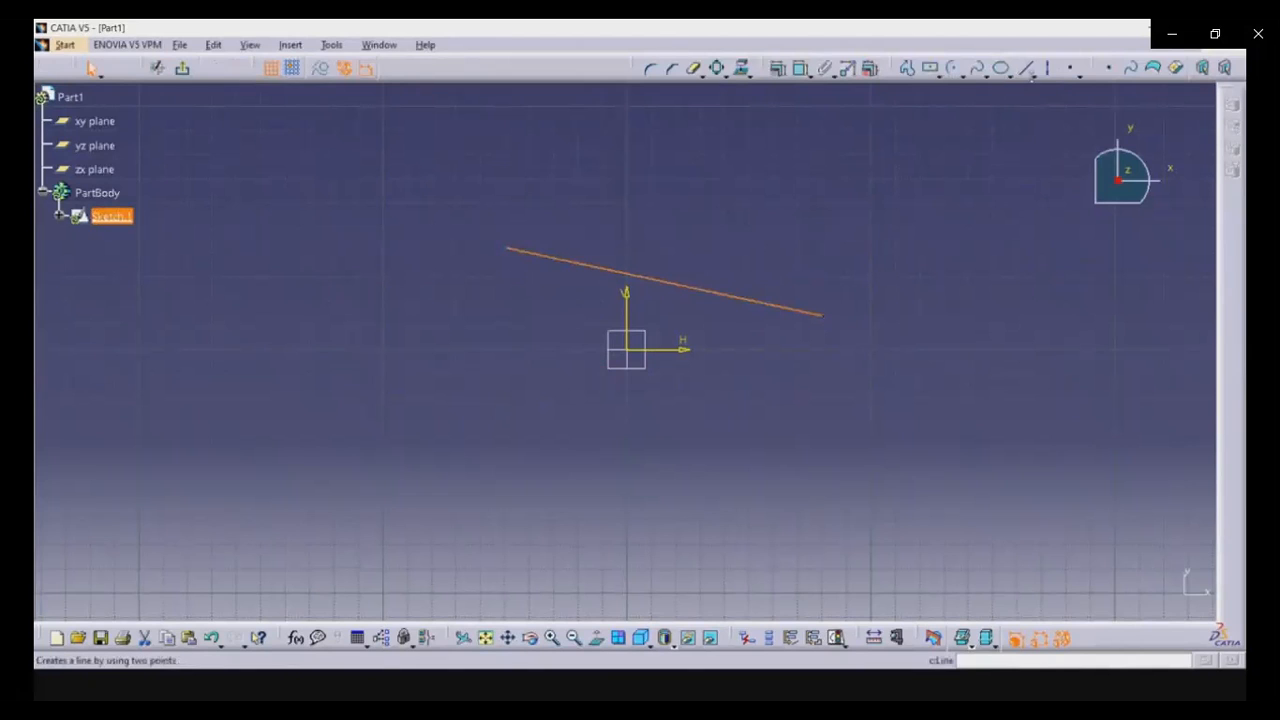
# Sketch a horizontal infinite line below the origin.
pyautogui.click(1033, 74)
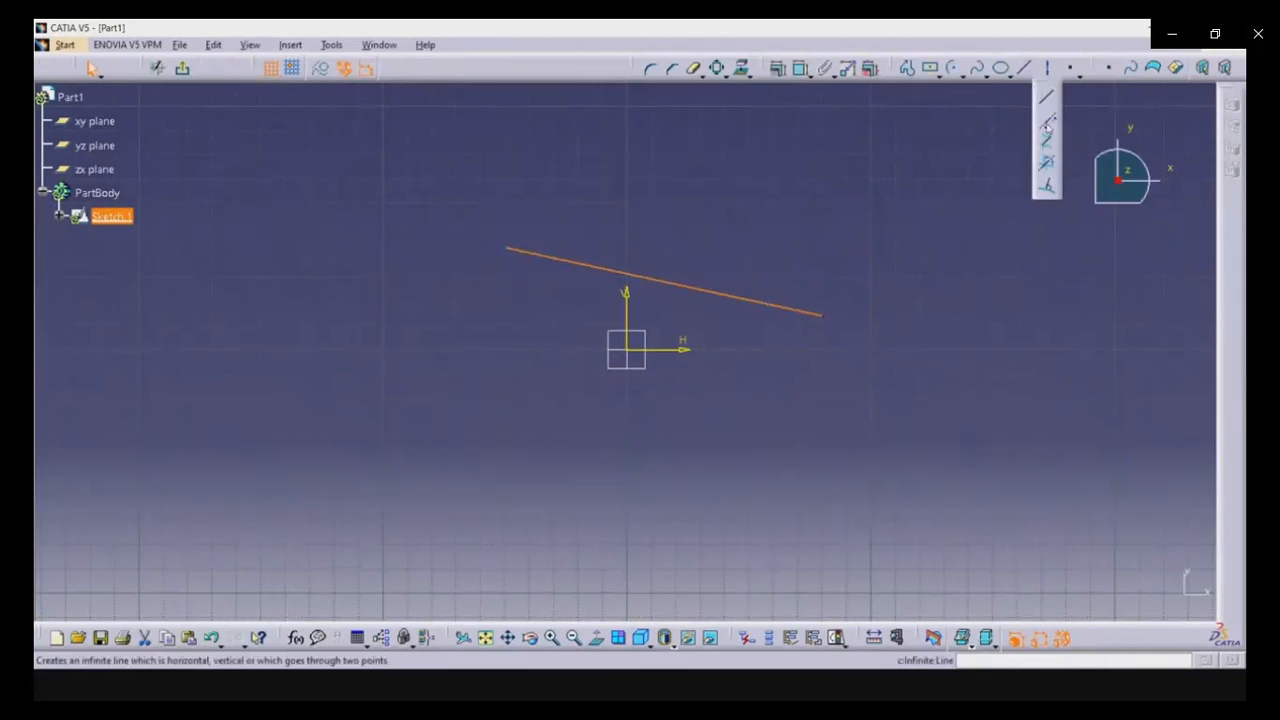
pyautogui.click(1047, 124)
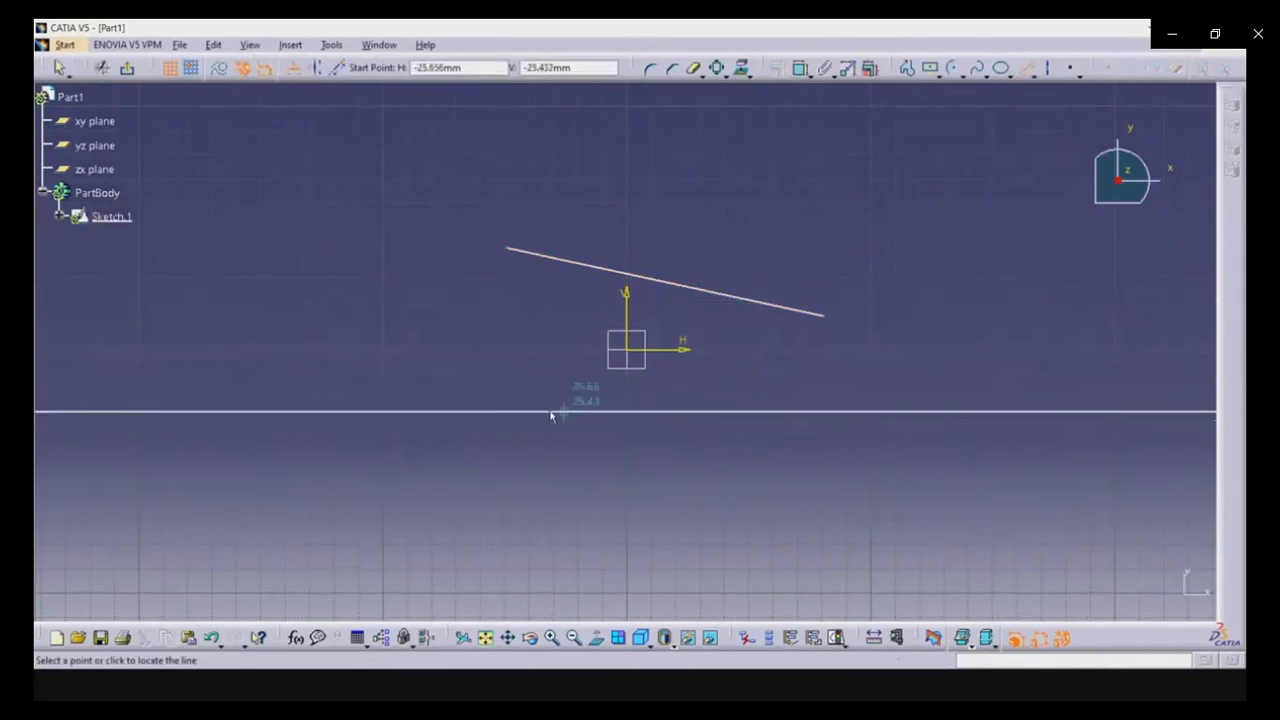
pyautogui.click(722, 436)
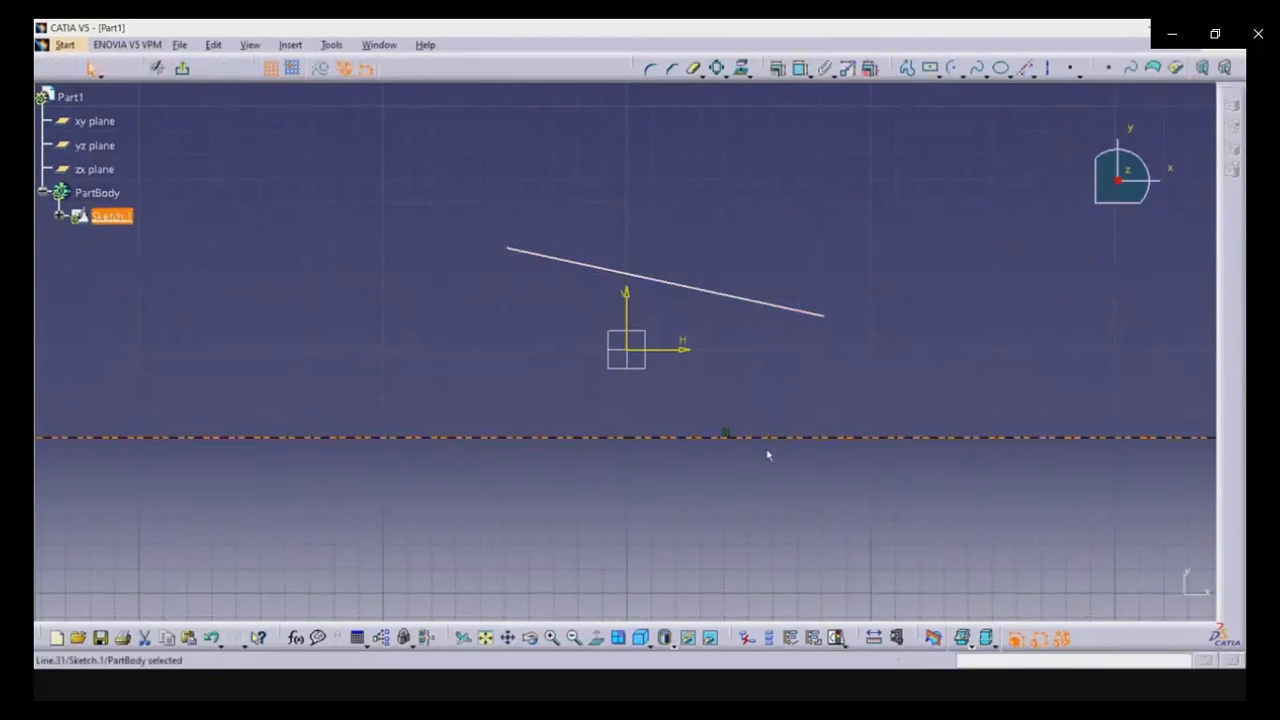
# Sketch a vertical infinite line on the positive H side, beyond the end of the sloping line.
pyautogui.click(1025, 67)
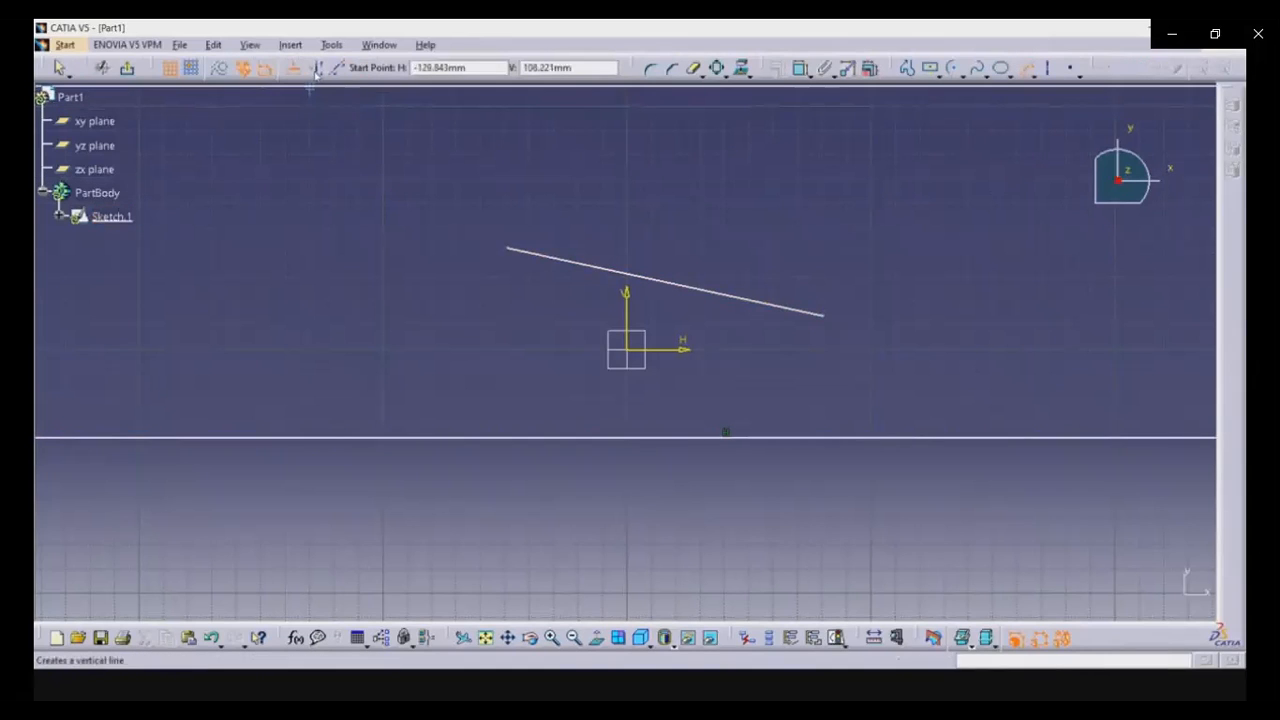
pyautogui.click(317, 68)
pyautogui.click(898, 355)
pyautogui.click(903, 355)
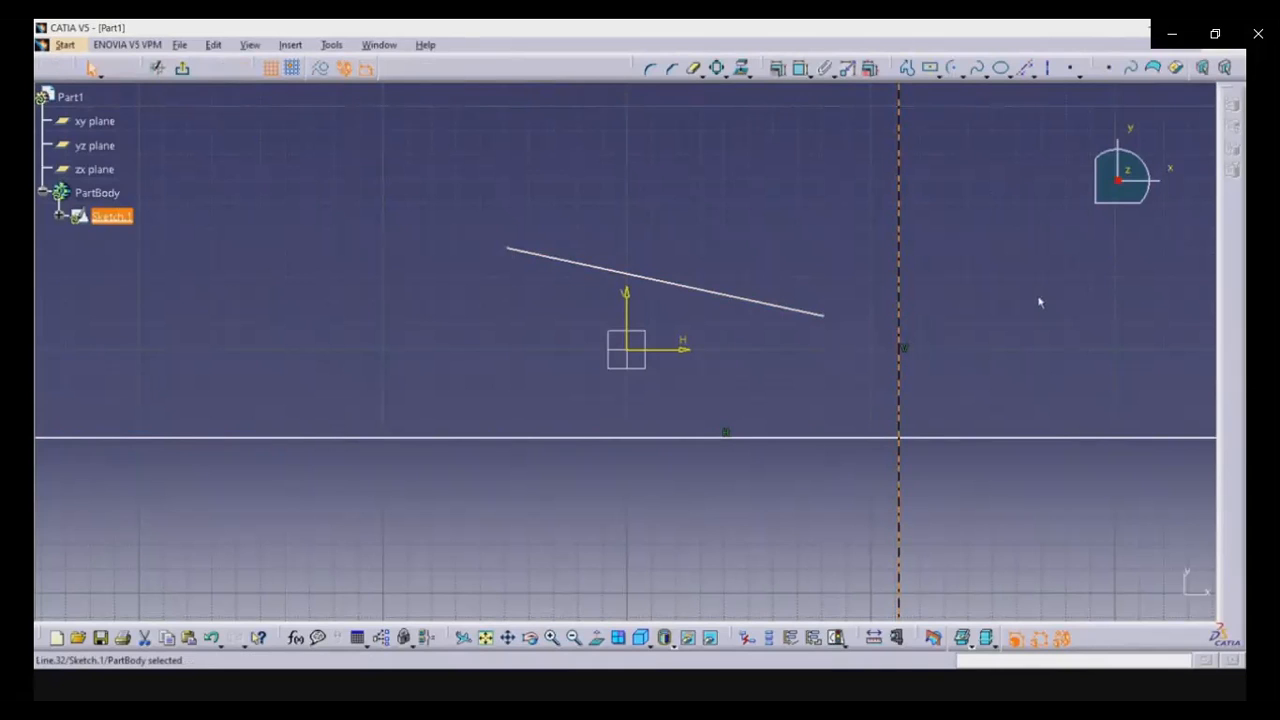
# Undo the vertical infinite line, the horizontal infinite line and the sloping line.
pyautogui.hotkey('ctrl', 'z')
pyautogui.hotkey('ctrl', 'z')
pyautogui.hotkey('ctrl', 'z')
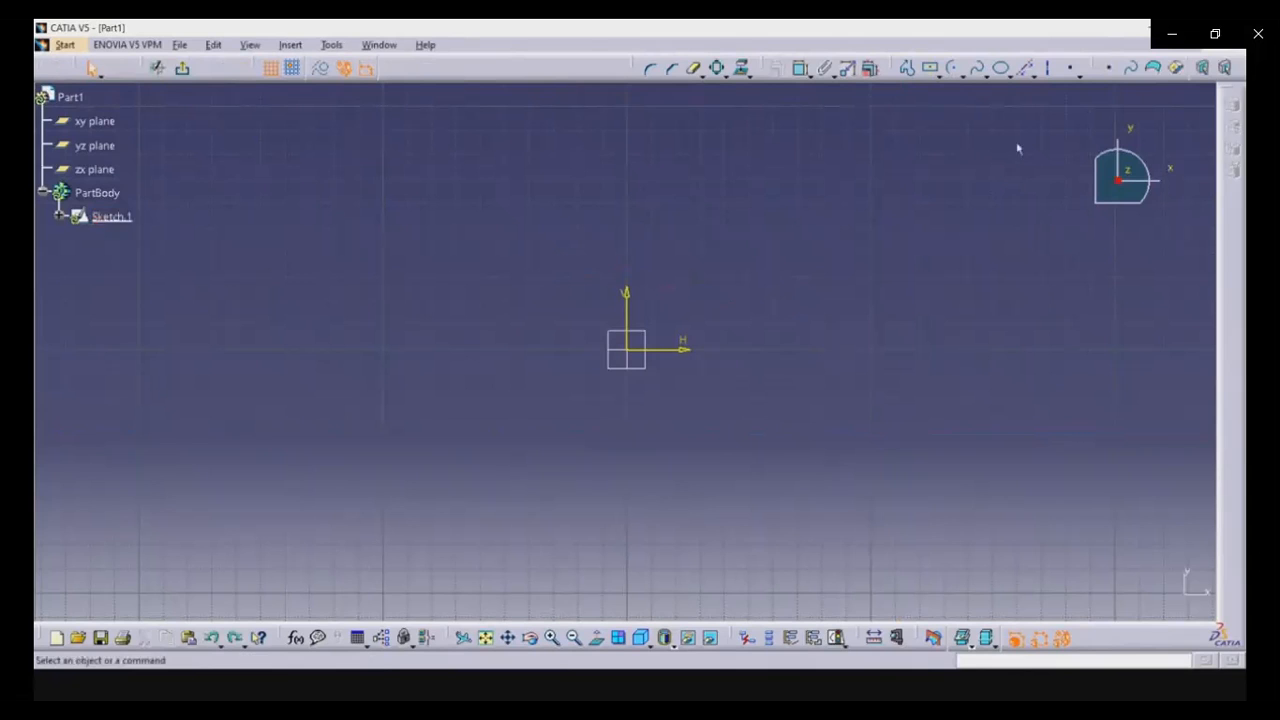
pyautogui.click(1033, 75)
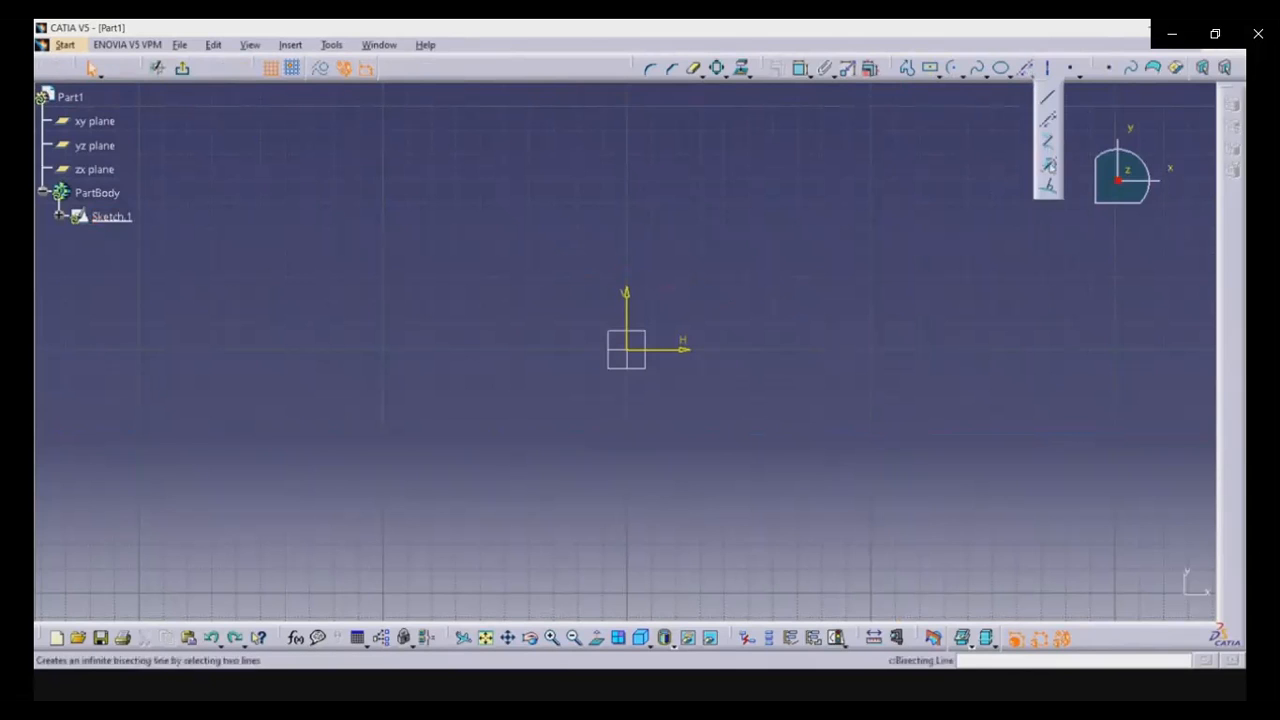
pyautogui.click(1013, 139)
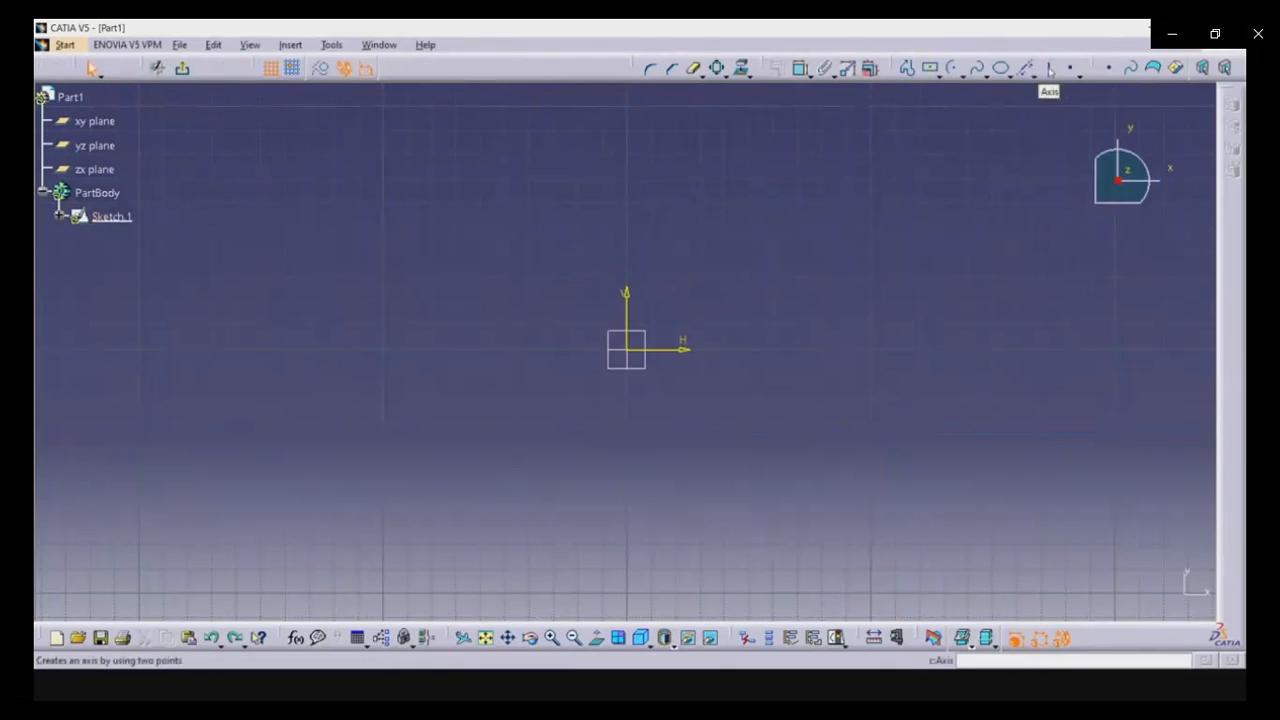
# Sketch a construction axis along the H axis, starting at about H -80 mm and ending on the positive H side.
pyautogui.click(1049, 68)
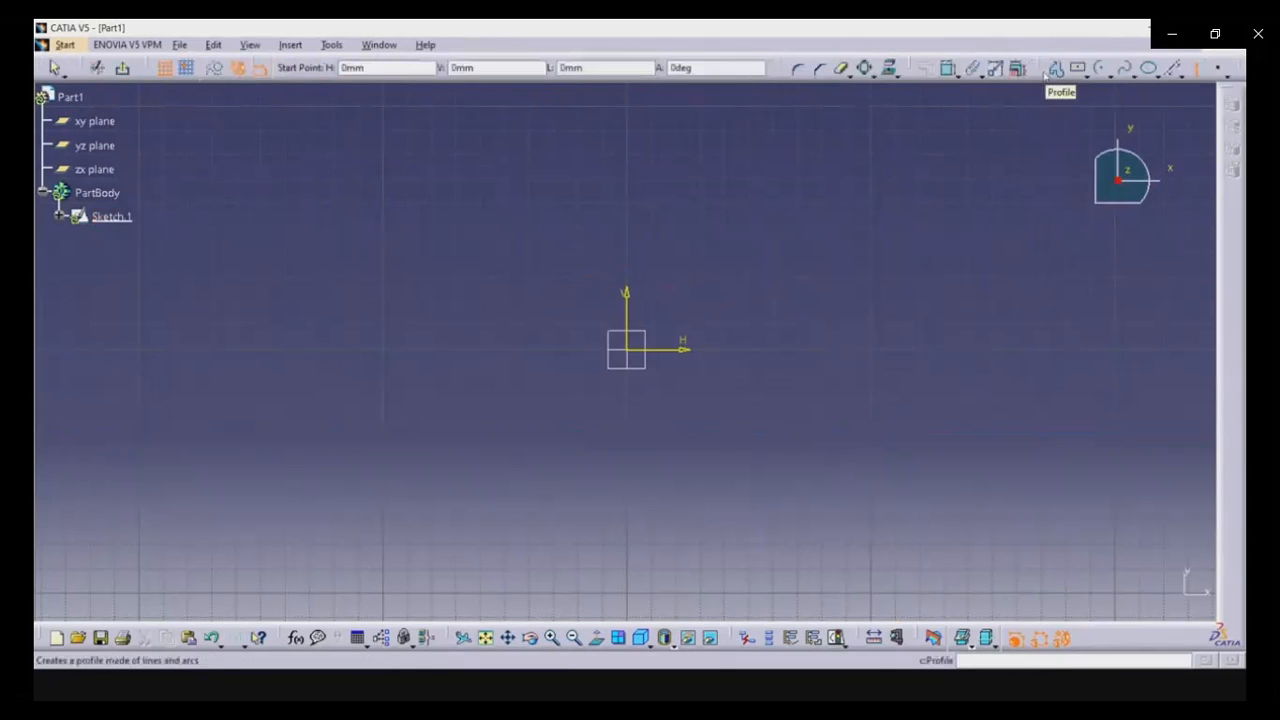
pyautogui.click(432, 355)
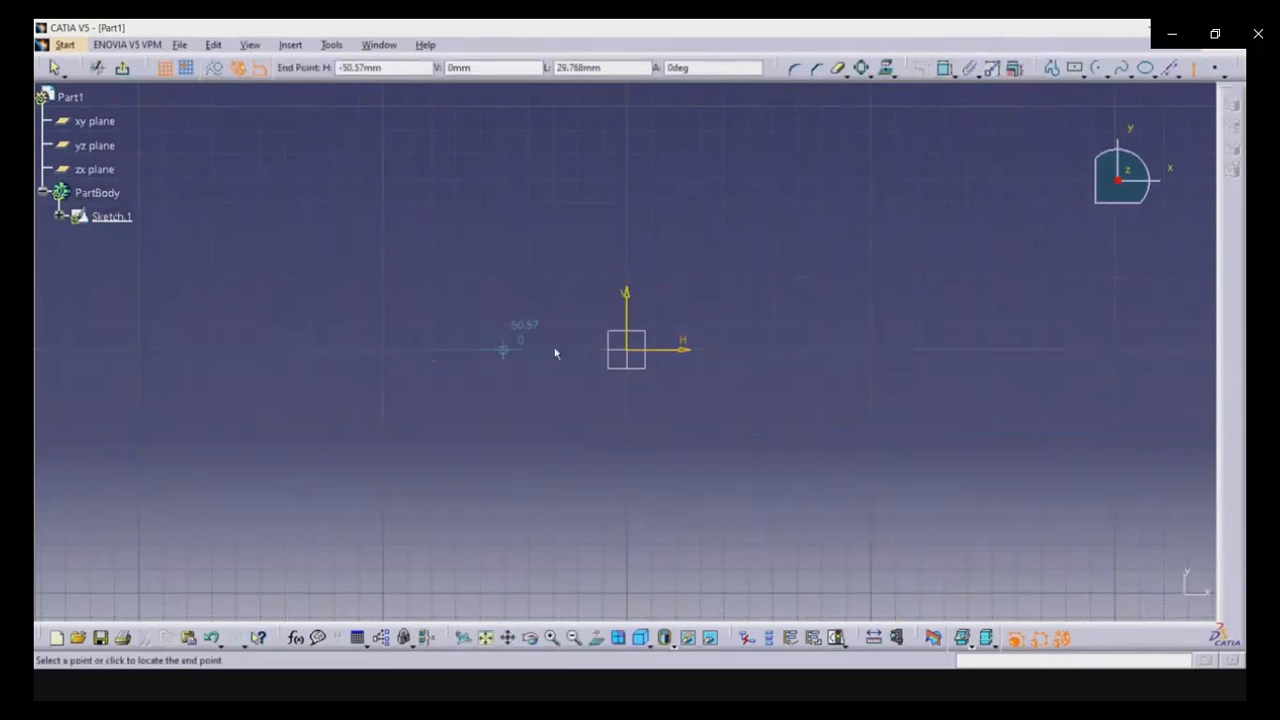
pyautogui.click(875, 352)
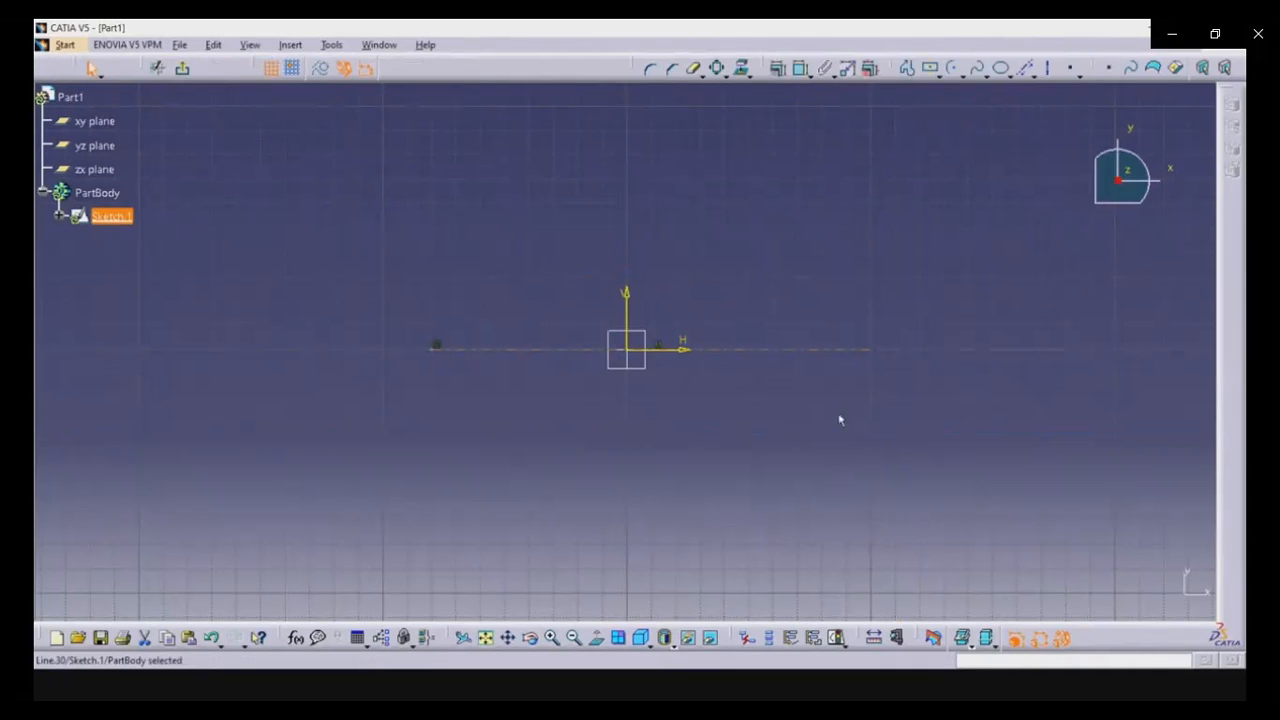
# Sketch a nearly vertical axis about 85 mm long across the horizontal axis, ending at about H 53 mm, V -35 mm.
pyautogui.click(1025, 67)
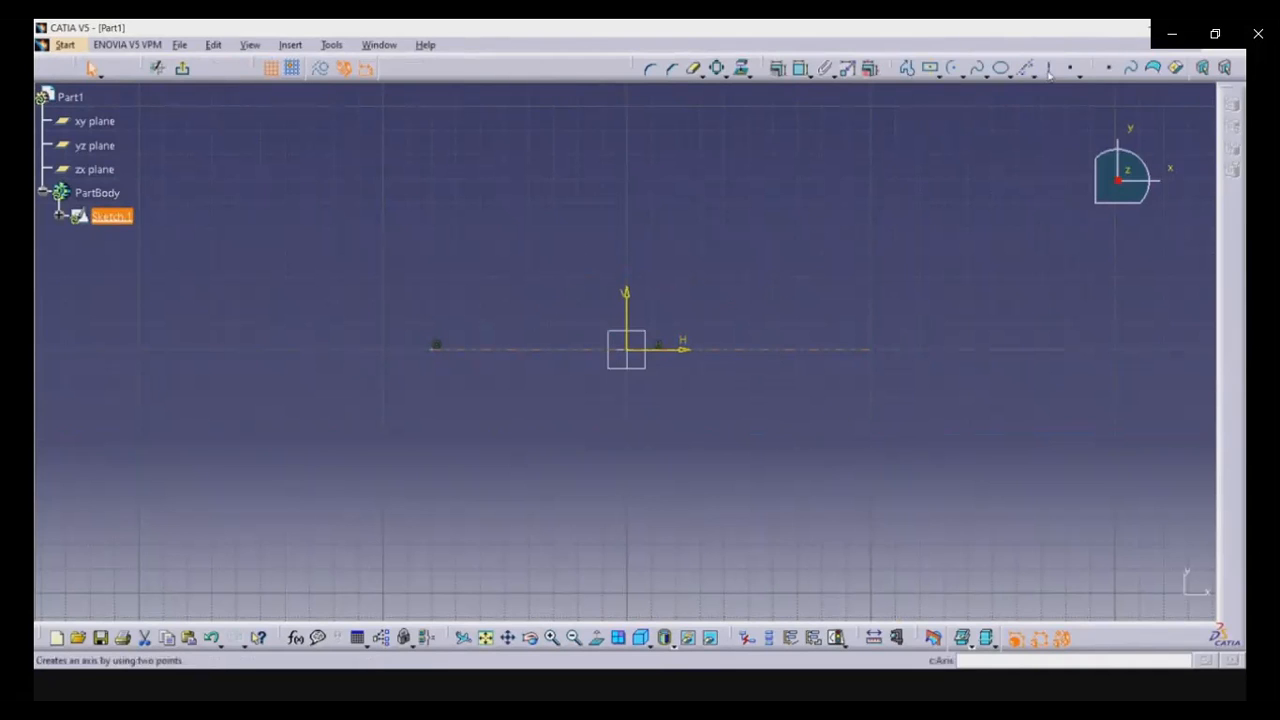
pyautogui.click(752, 228)
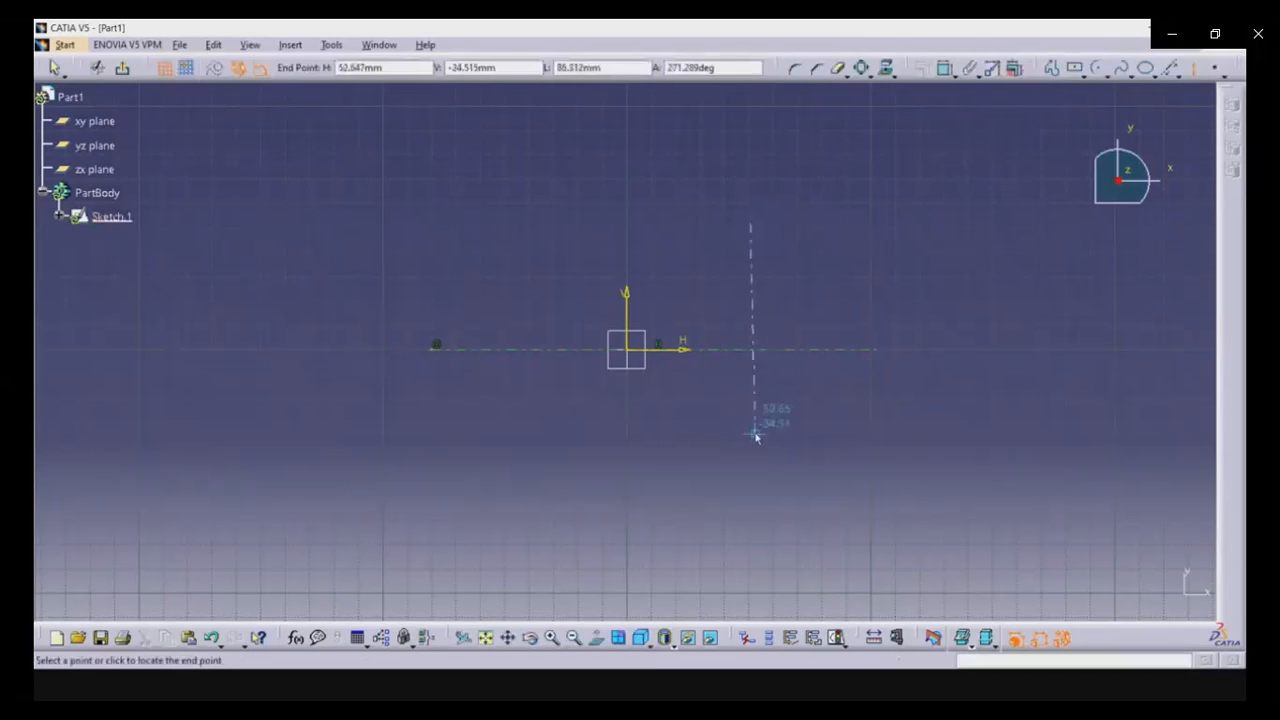
pyautogui.click(754, 432)
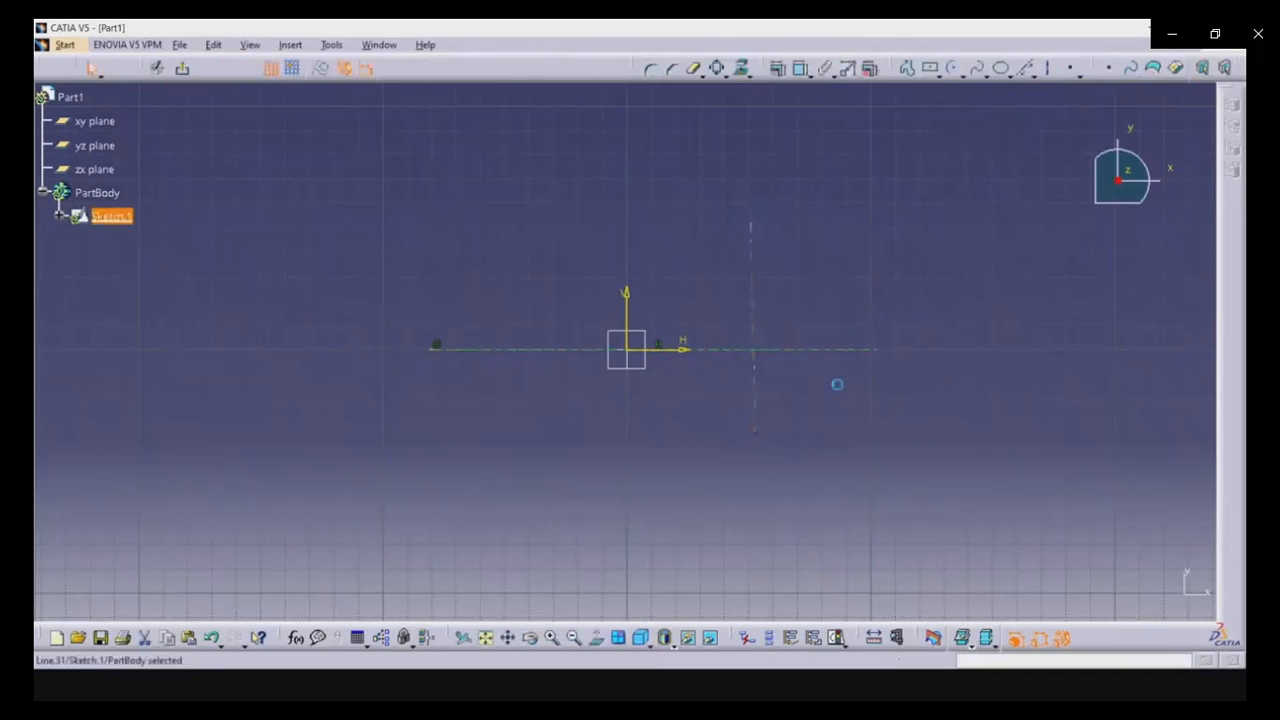
# Delete both sketched axes.
pyautogui.click(431, 154)
pyautogui.moveTo(404, 144); pyautogui.dragTo(784, 409)
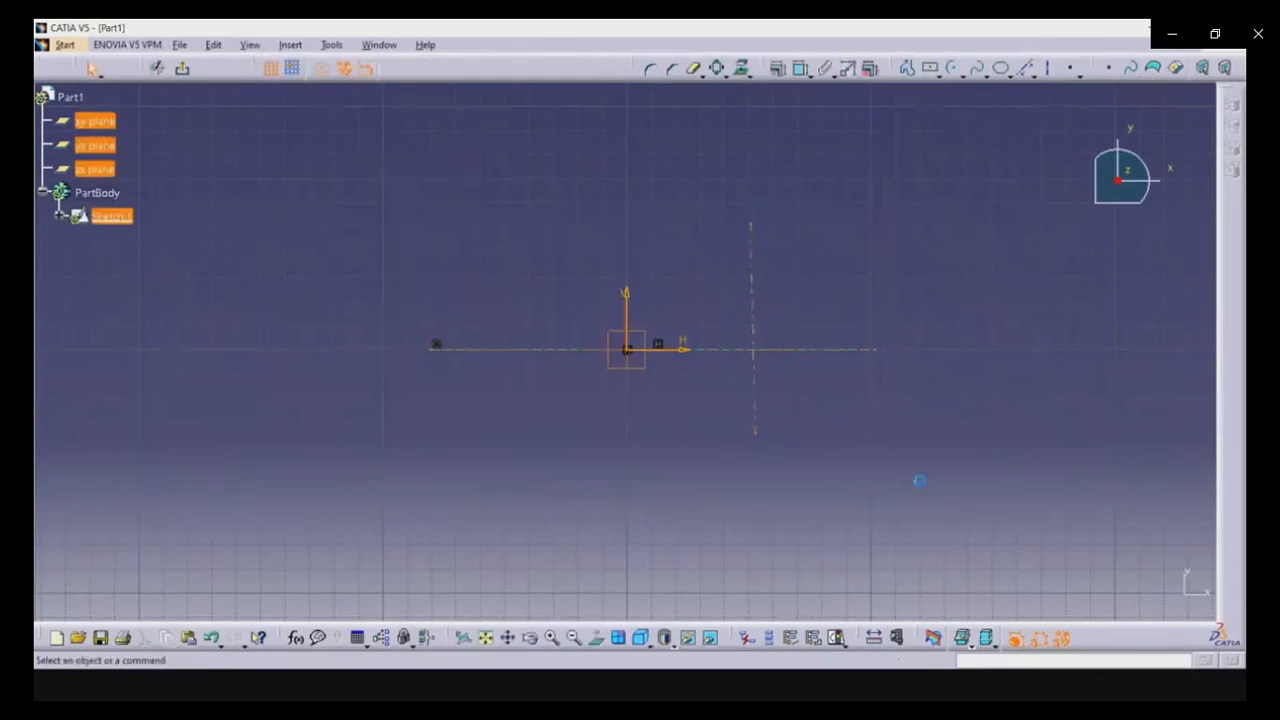
pyautogui.press('Delete')
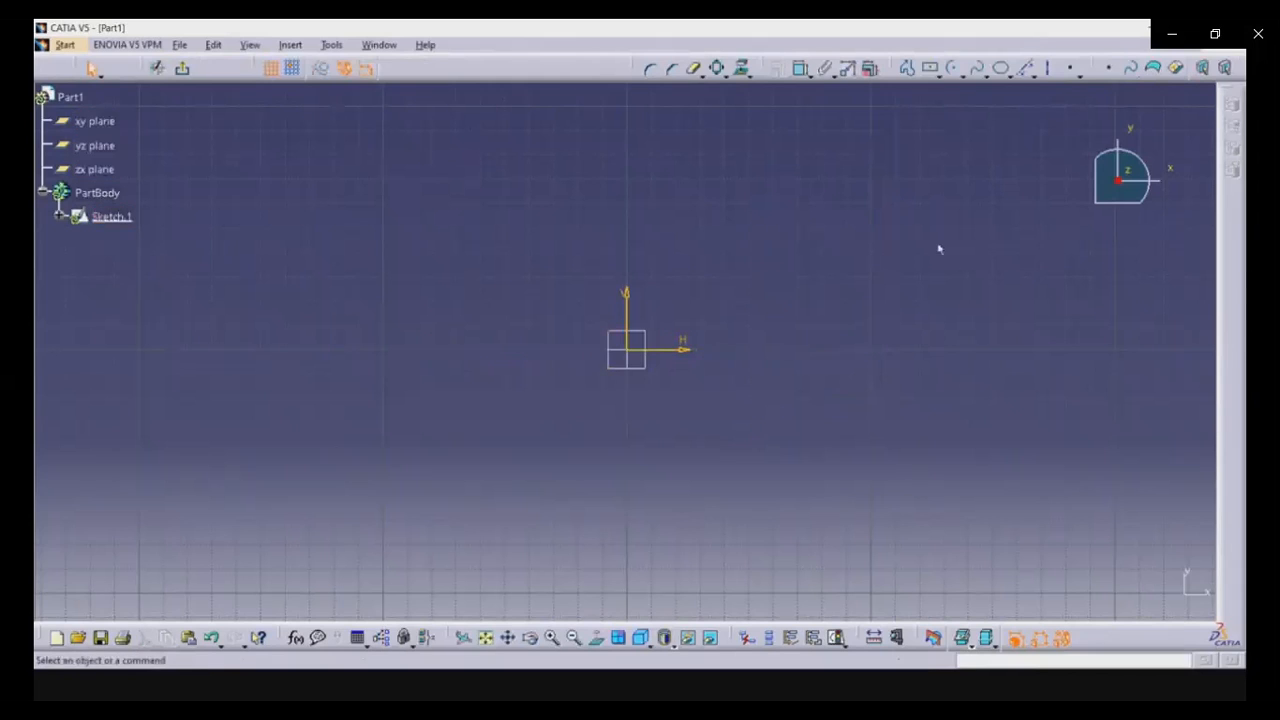
# Place a sketch point above the H axis on the positive H side, and delete it.
pyautogui.click(1071, 70)
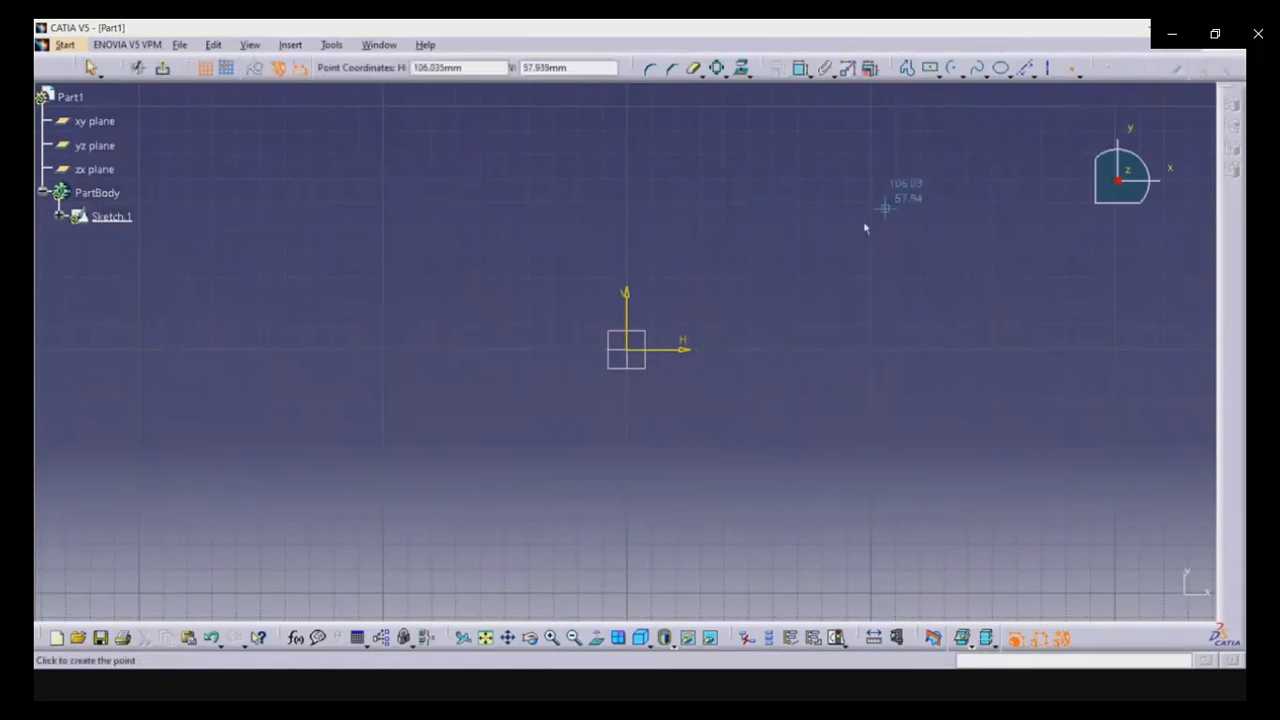
pyautogui.click(745, 241)
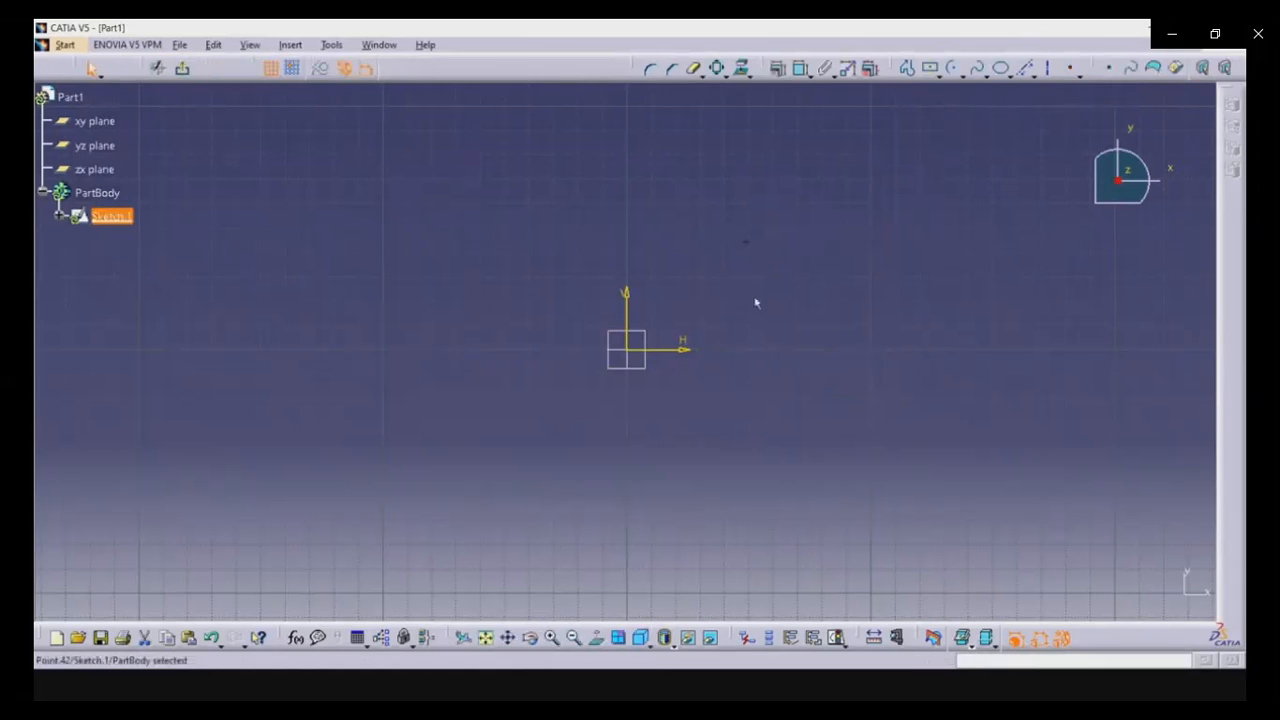
pyautogui.moveTo(725, 208); pyautogui.dragTo(785, 289)
pyautogui.press('Delete')
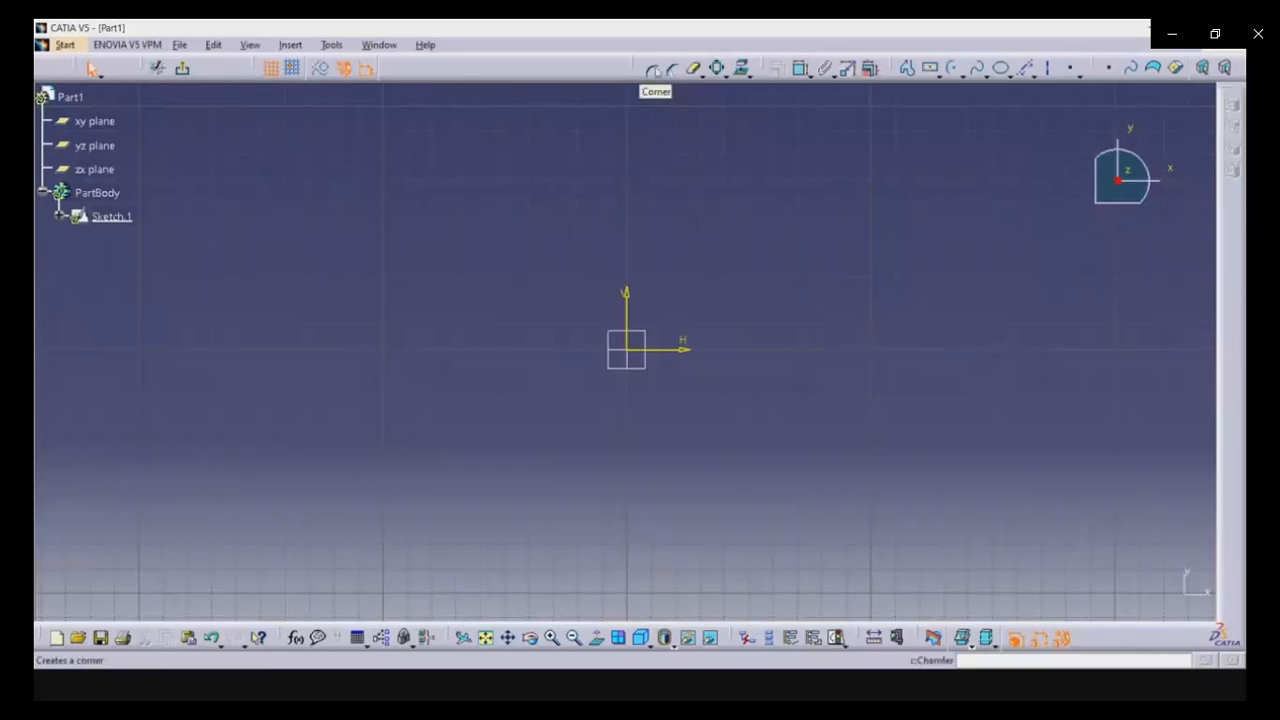
# Reposition the Operation, Constraint and Profile tool groups to space them out.
pyautogui.moveTo(539, 77); pyautogui.dragTo(507, 77)
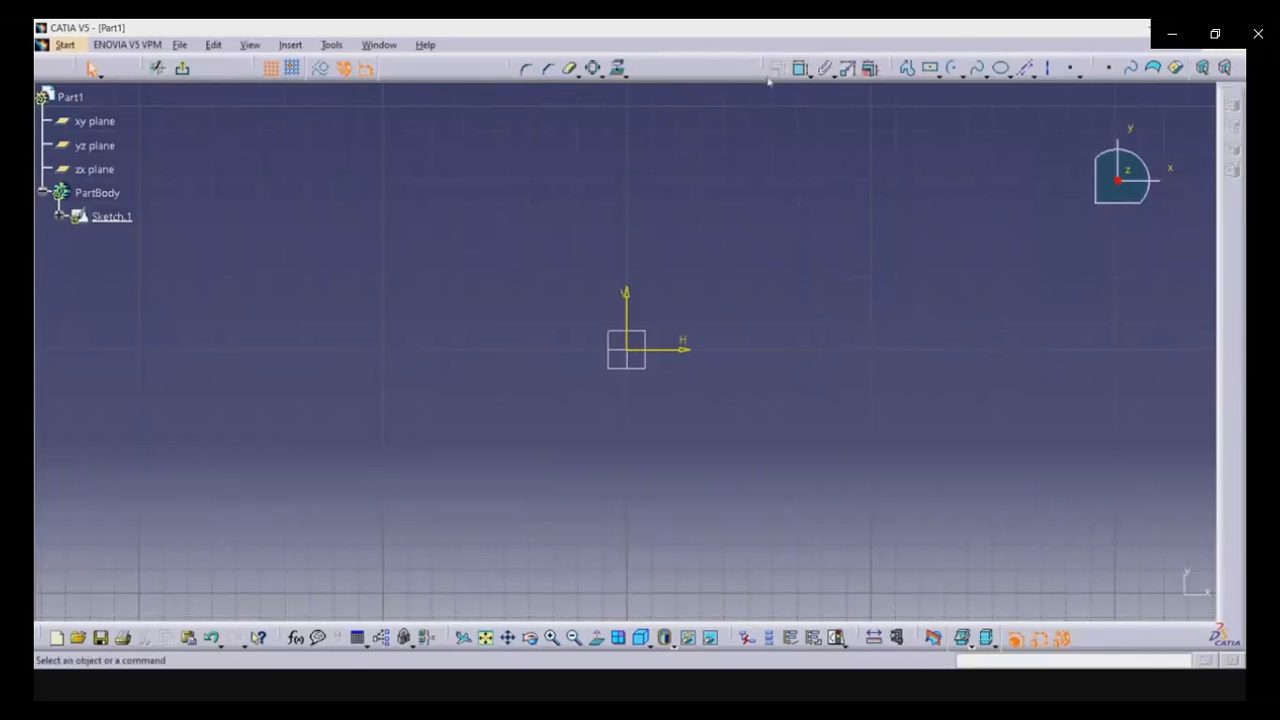
pyautogui.moveTo(767, 66); pyautogui.dragTo(732, 72)
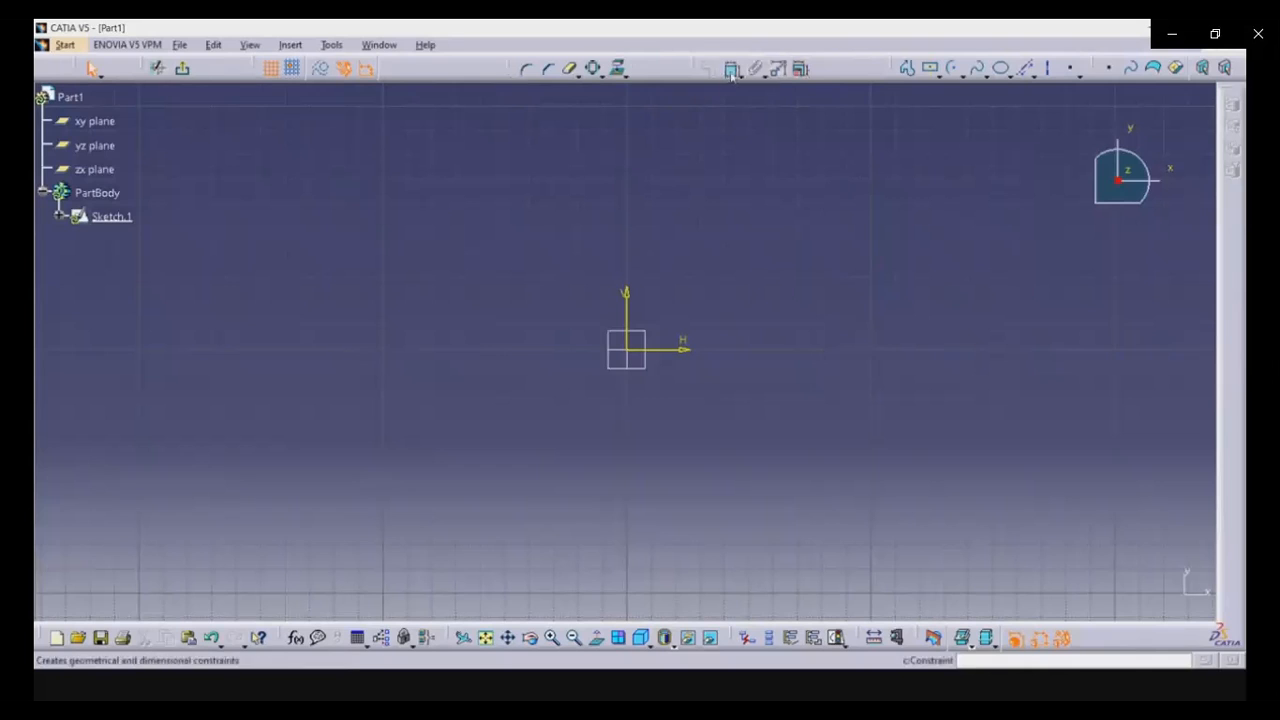
pyautogui.moveTo(897, 67); pyautogui.dragTo(867, 67)
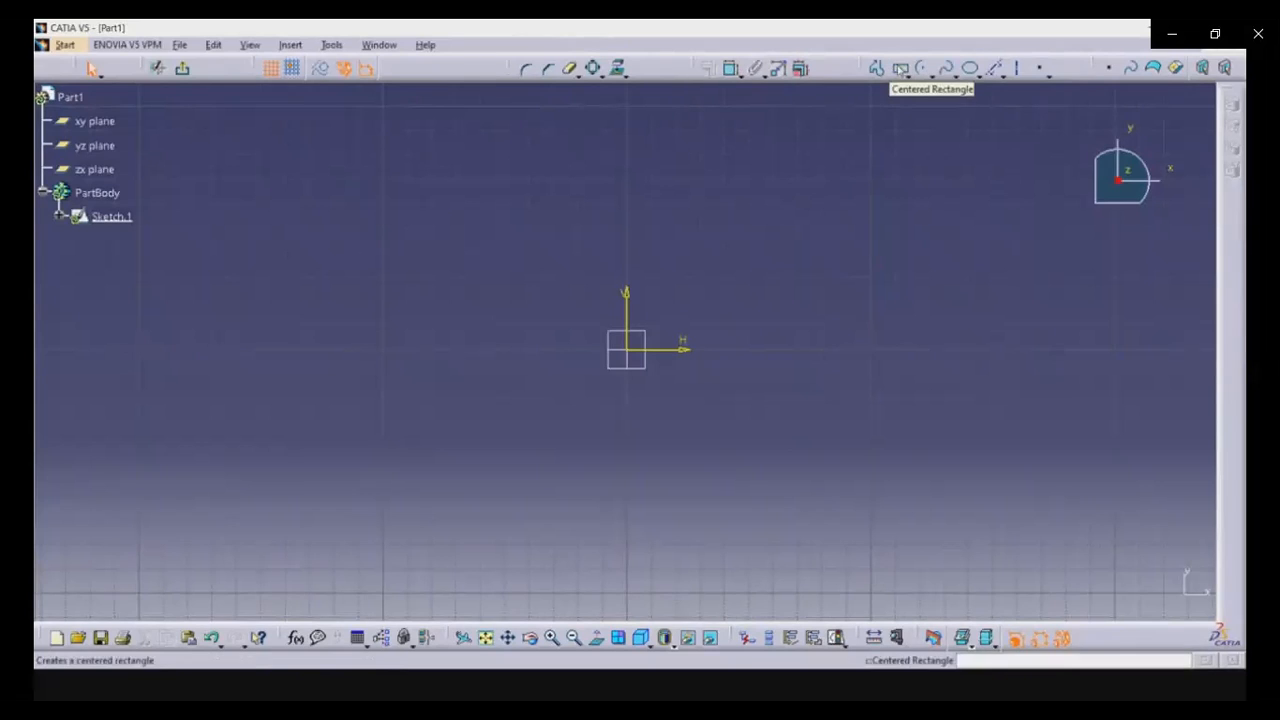
# Sketch a centered rectangle around the origin, slightly wider than it is tall.
pyautogui.click(900, 68)
pyautogui.click(632, 355)
pyautogui.click(751, 445)
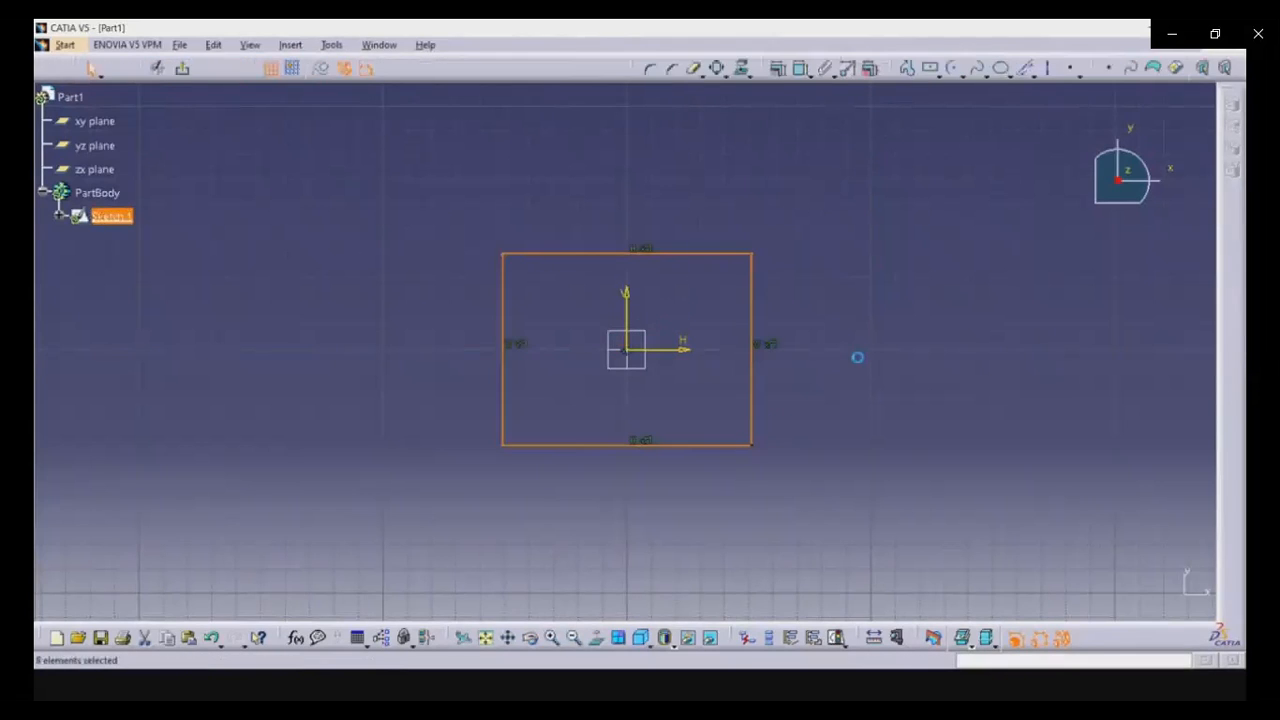
# Round the rectangle's upper-right corner between the top and right edges with a radius of about 28.6 mm.
pyautogui.click(715, 255)
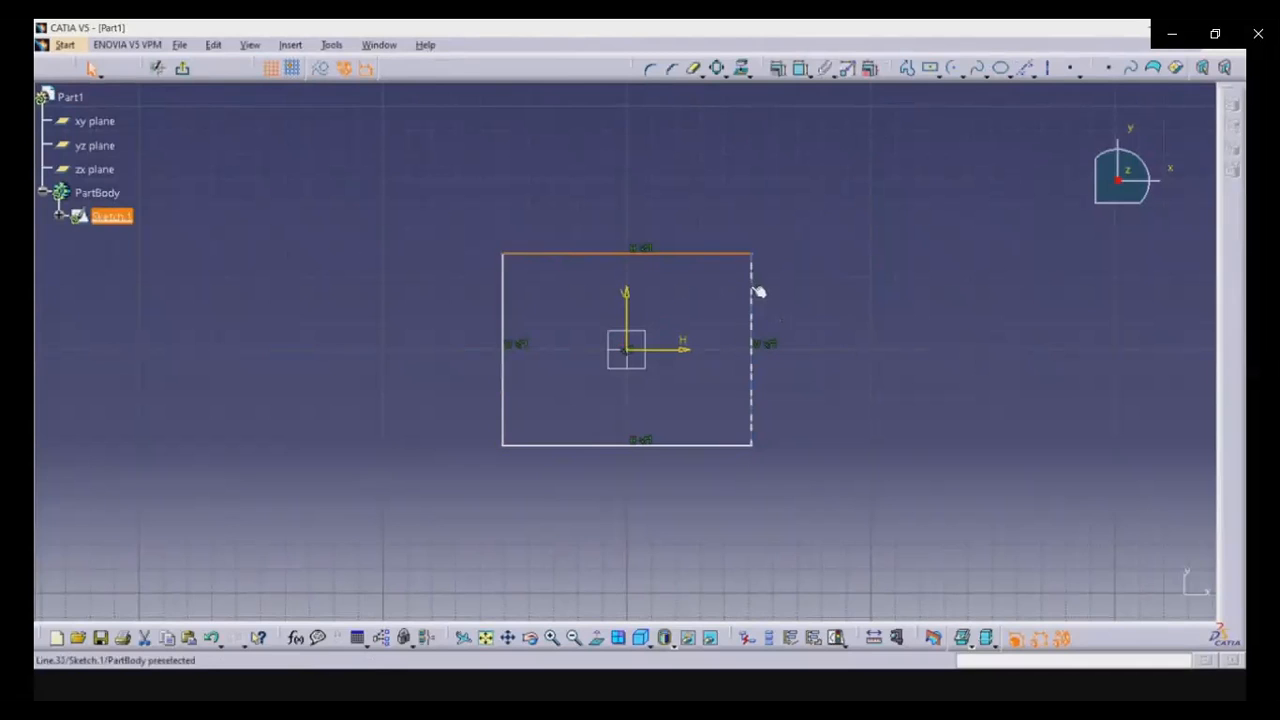
pyautogui.keyDown('ctrl'); pyautogui.click(751, 286); pyautogui.keyUp('ctrl')
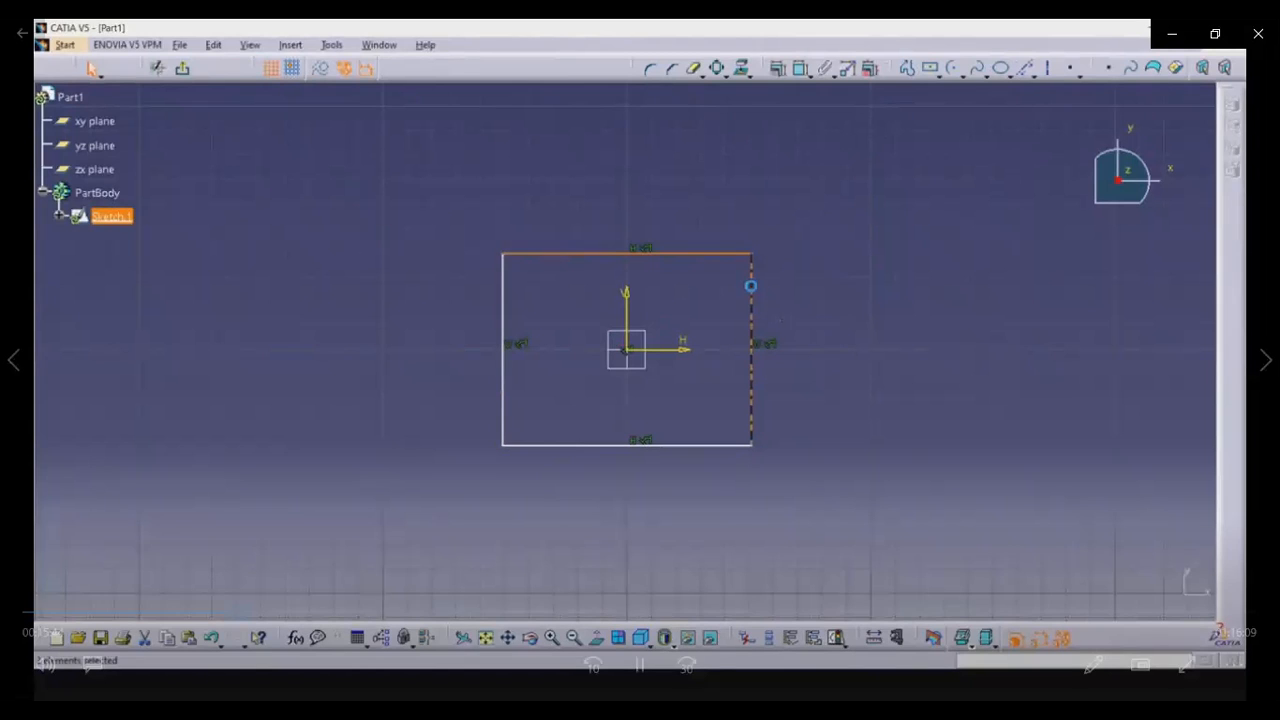
pyautogui.click(650, 68)
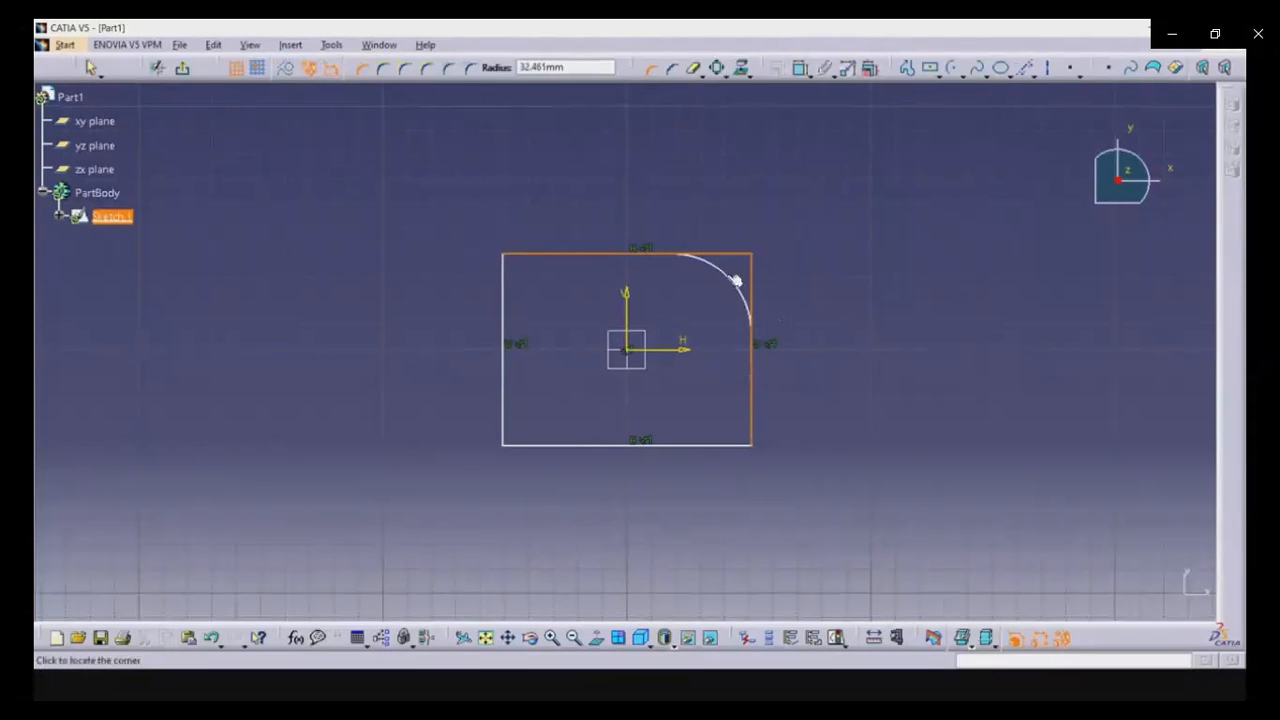
pyautogui.click(729, 273)
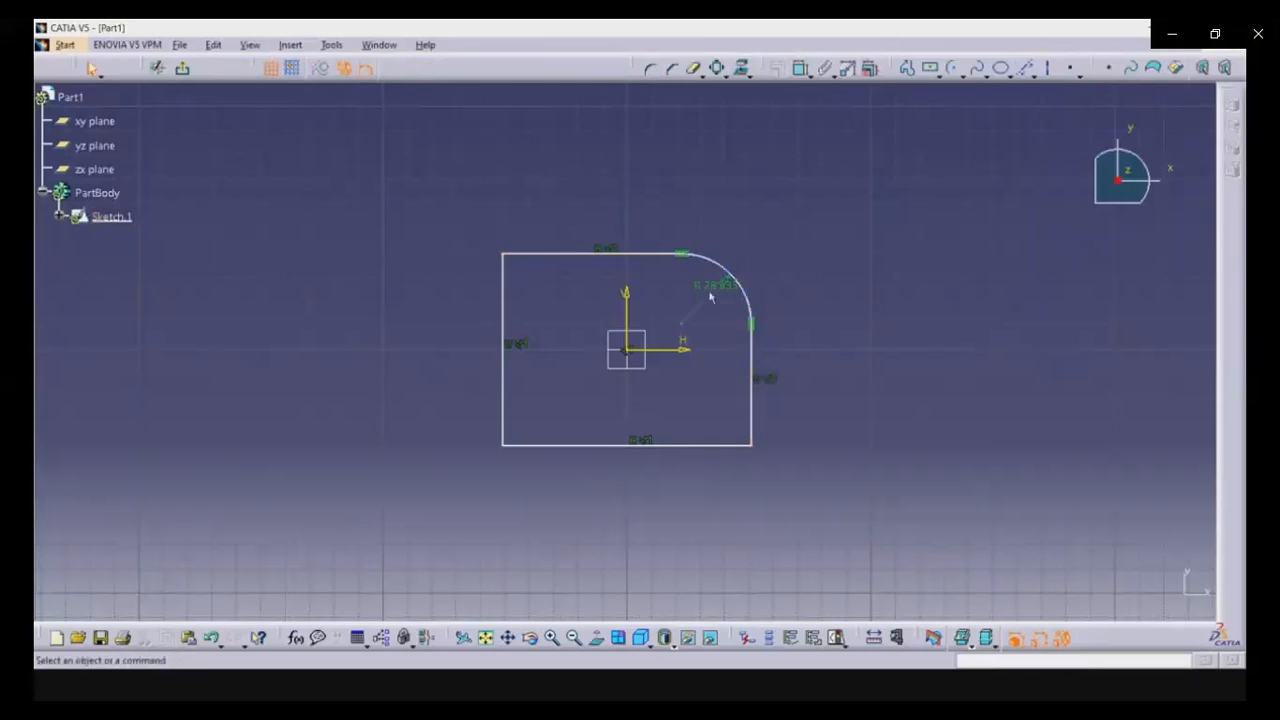
# Set the upper-right corner's radius constraint to 25 mm.
pyautogui.doubleClick(722, 286)
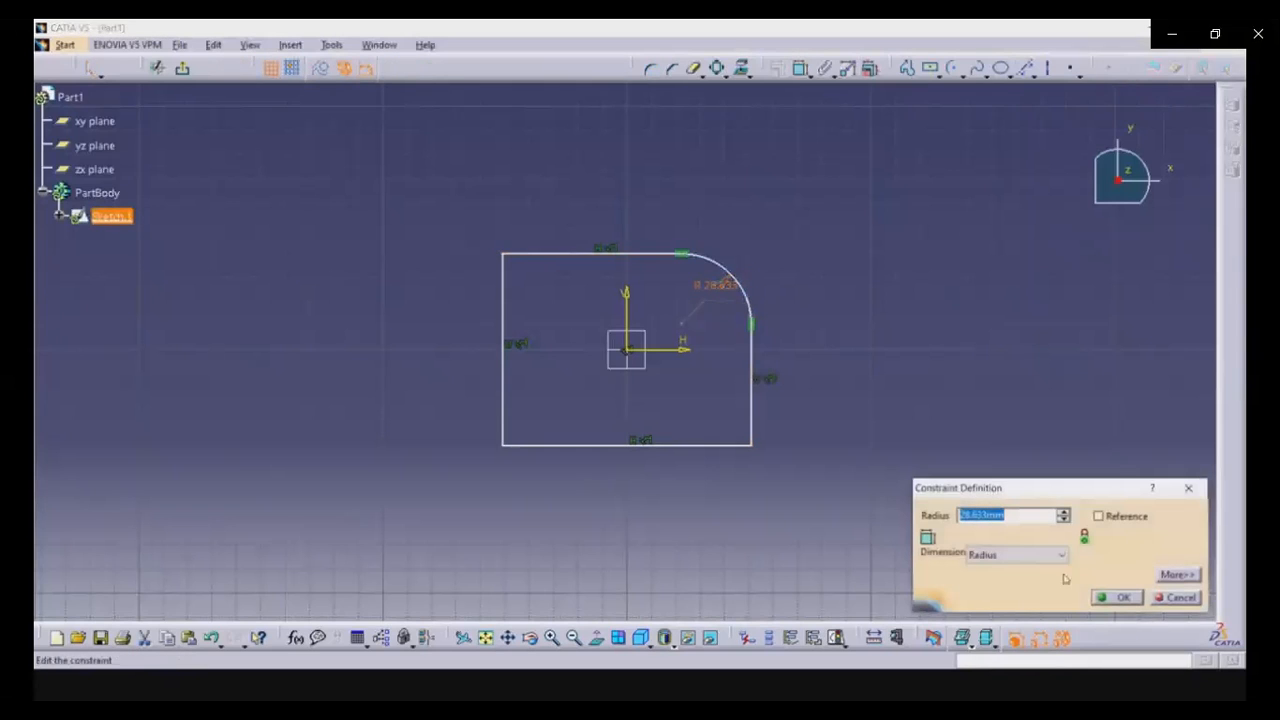
pyautogui.click(1017, 554)
pyautogui.write('25')
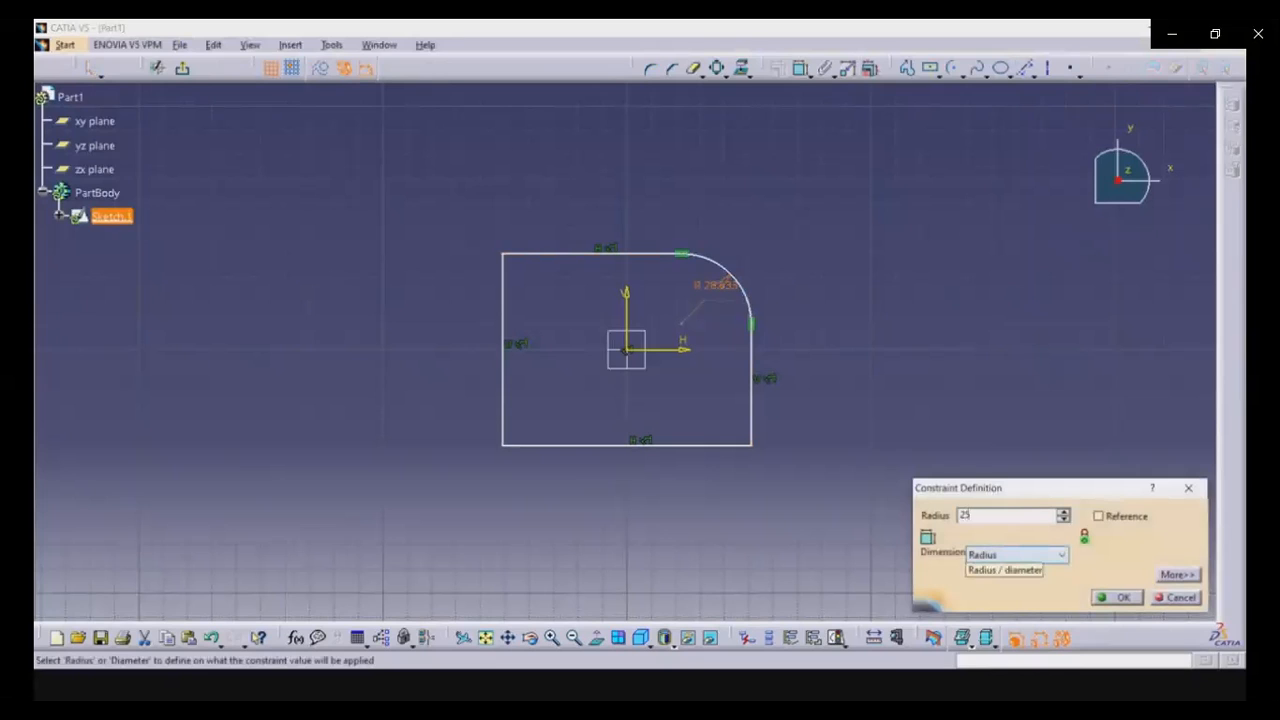
pyautogui.click(1064, 570)
pyautogui.click(1117, 597)
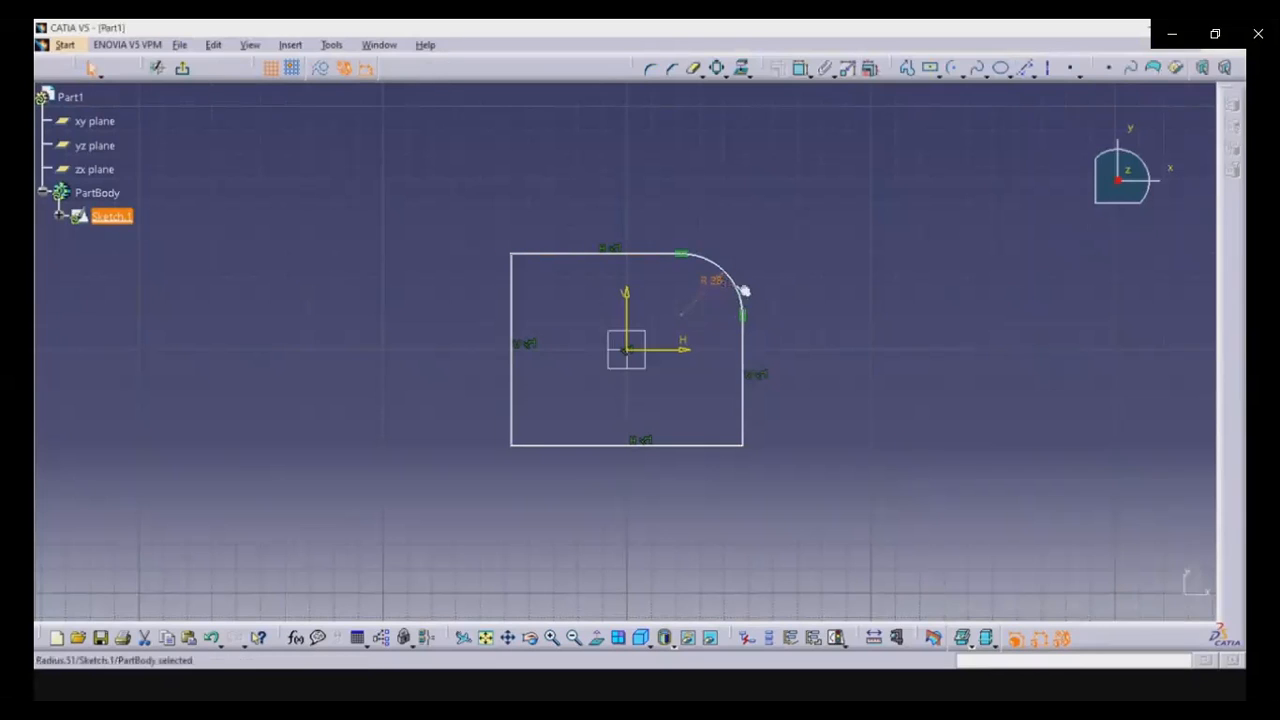
# Round the rectangle's lower-left corner between the left and bottom edges with a radius of about 41 mm.
pyautogui.click(650, 69)
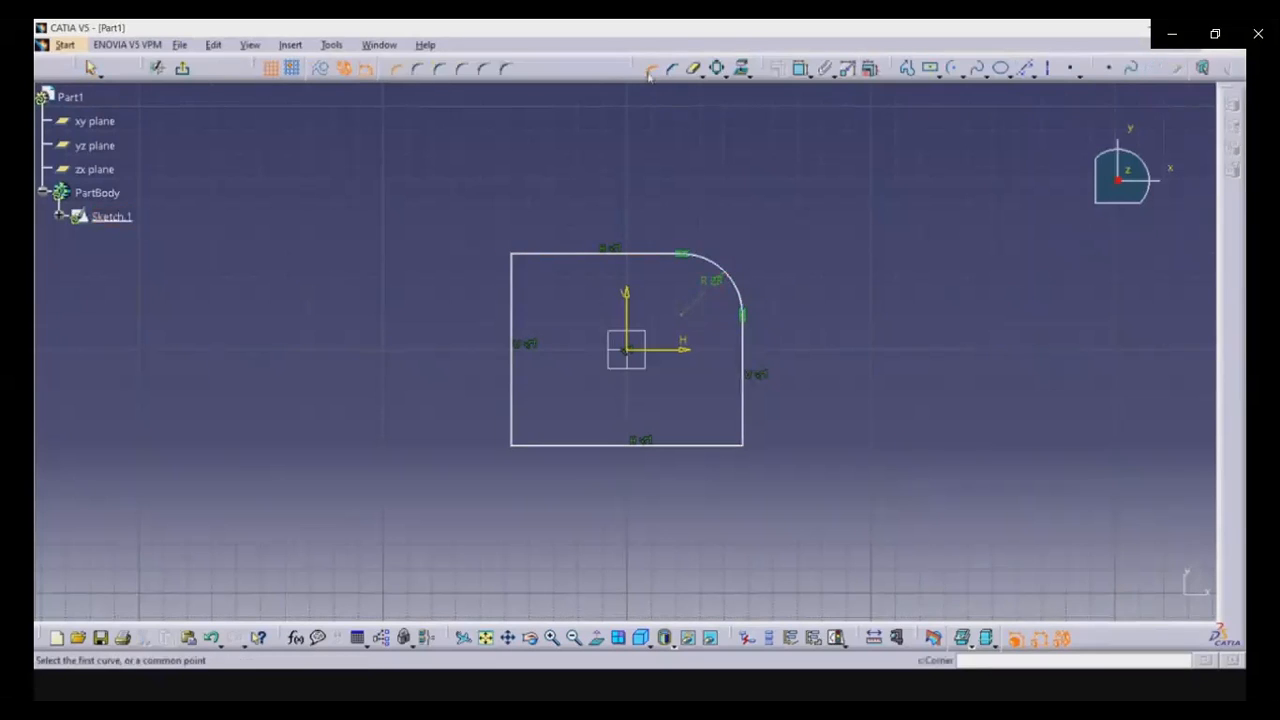
pyautogui.click(513, 406)
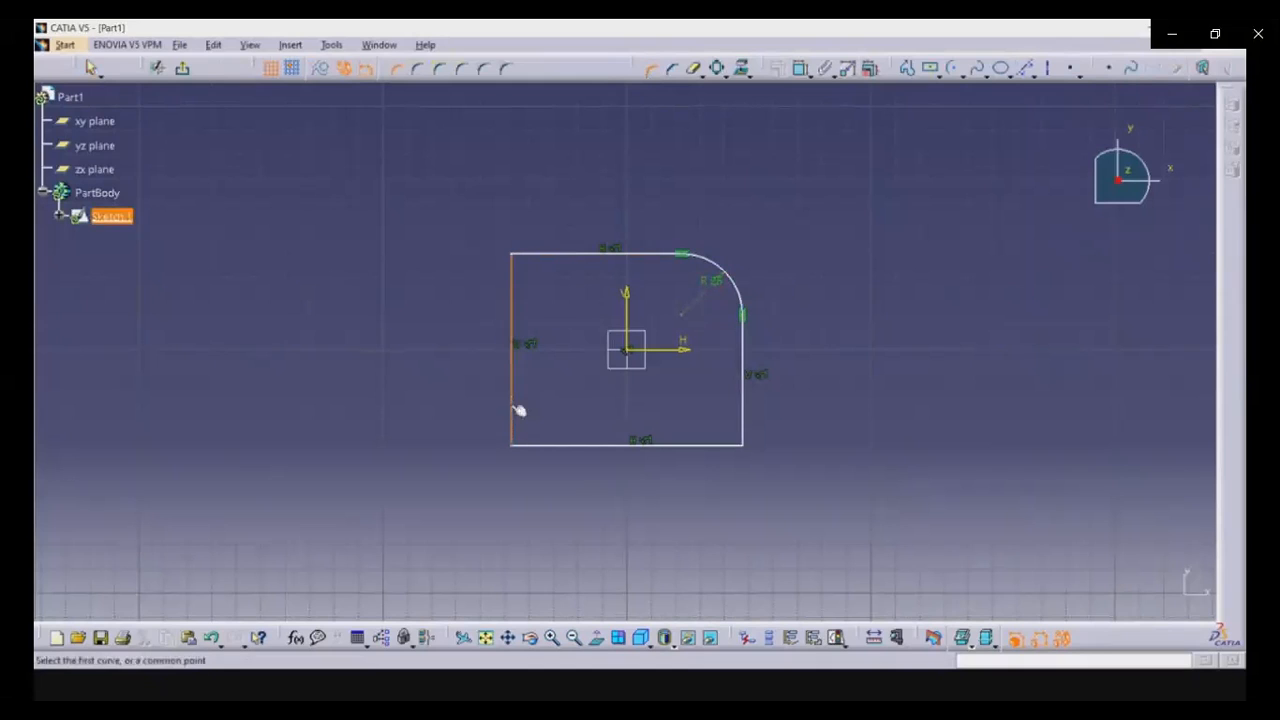
pyautogui.click(550, 446)
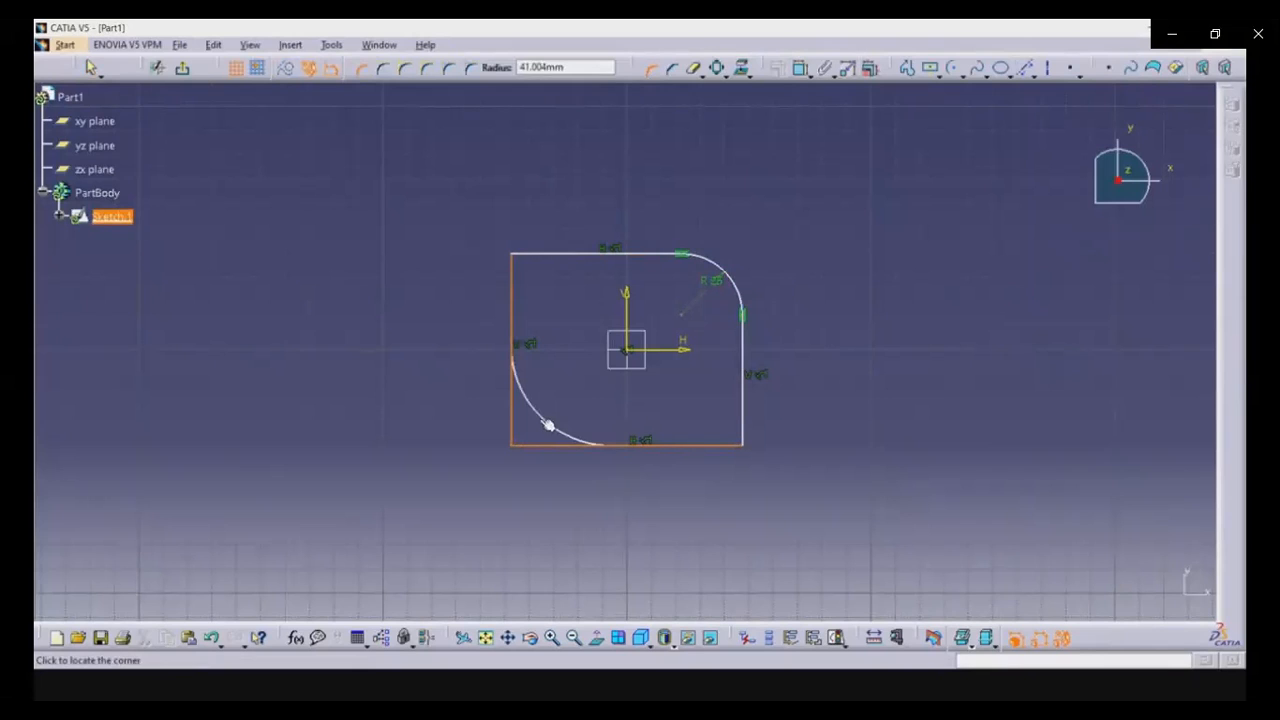
pyautogui.click(548, 425)
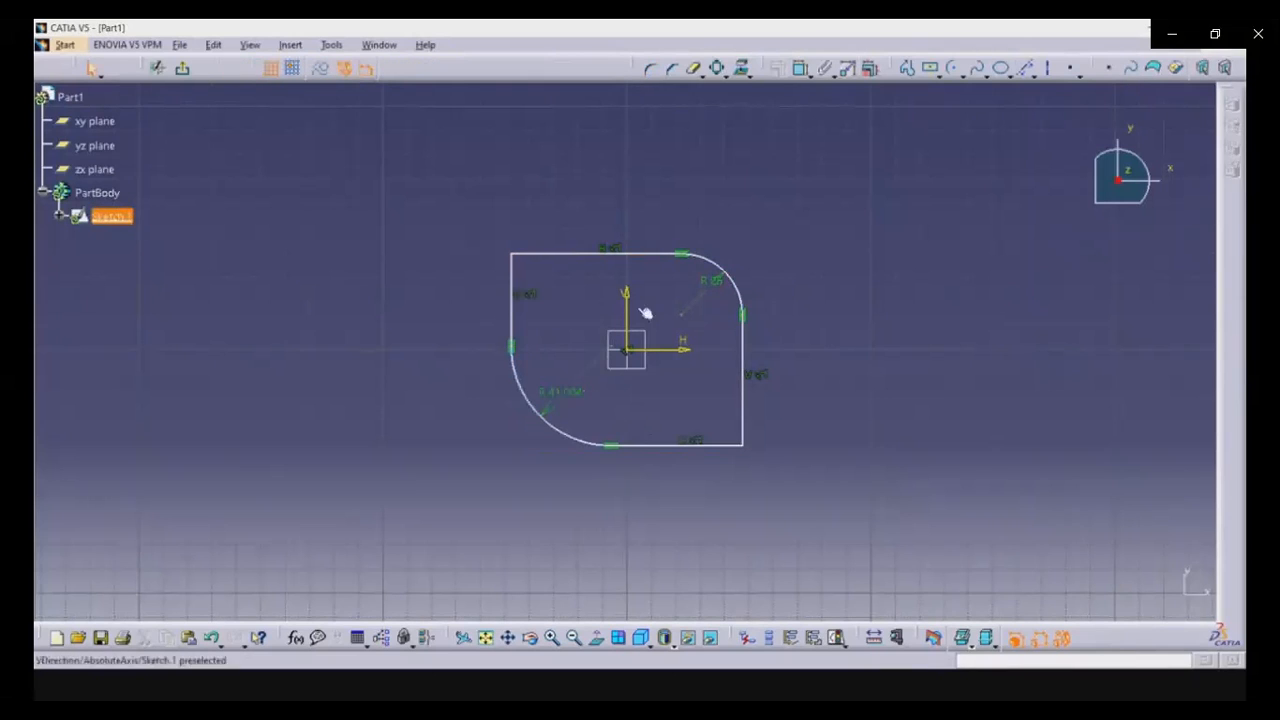
# Chamfer the rectangle's upper-left corner at 45° between the left and top edges.
pyautogui.click(674, 72)
pyautogui.click(513, 296)
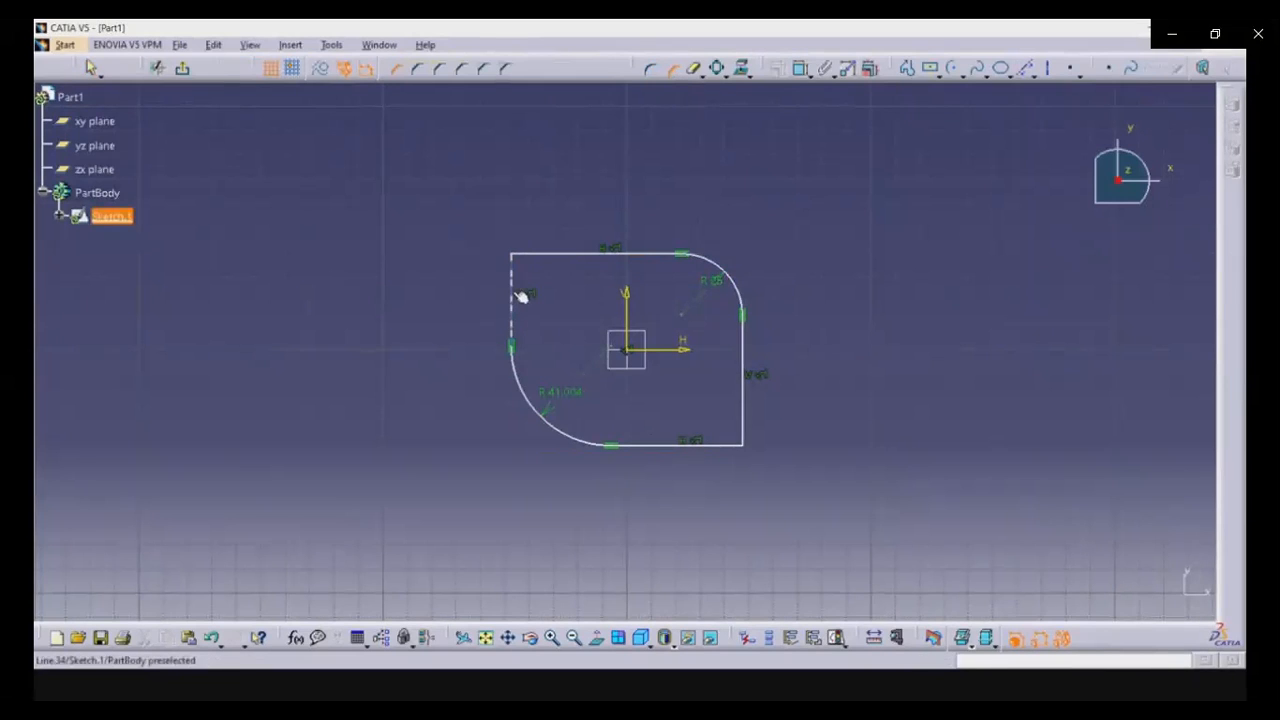
pyautogui.click(556, 255)
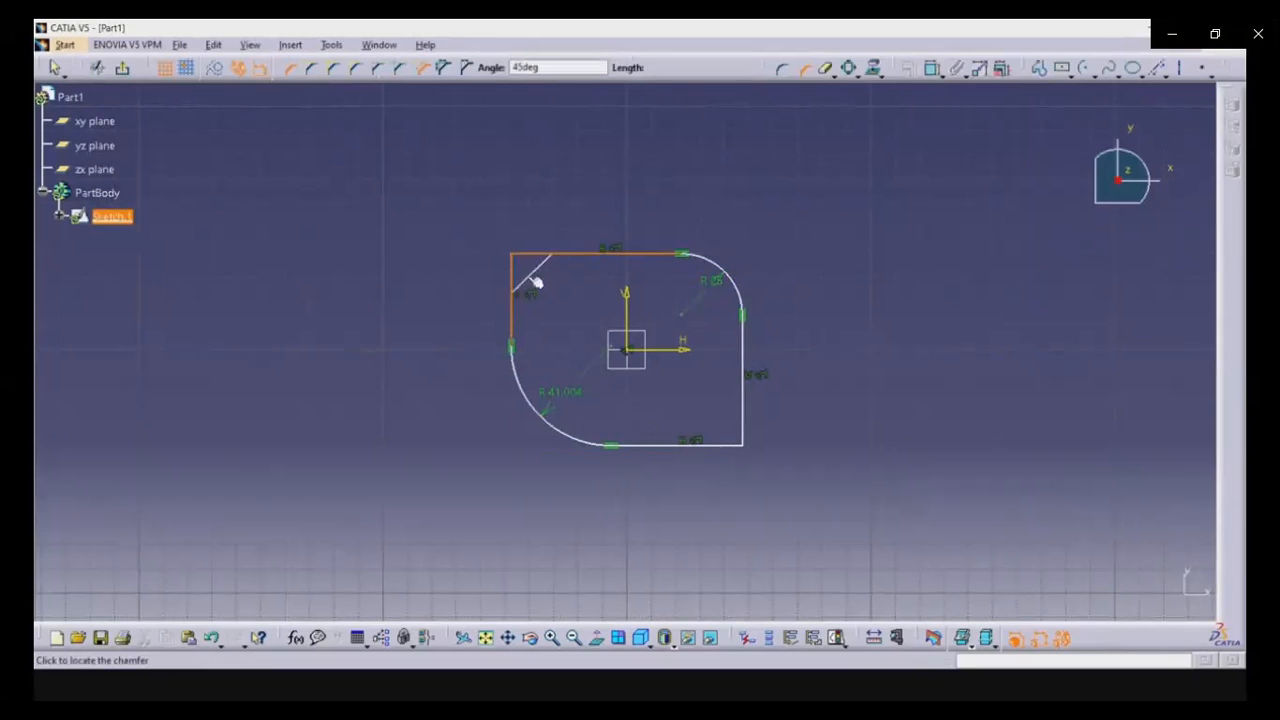
pyautogui.click(541, 274)
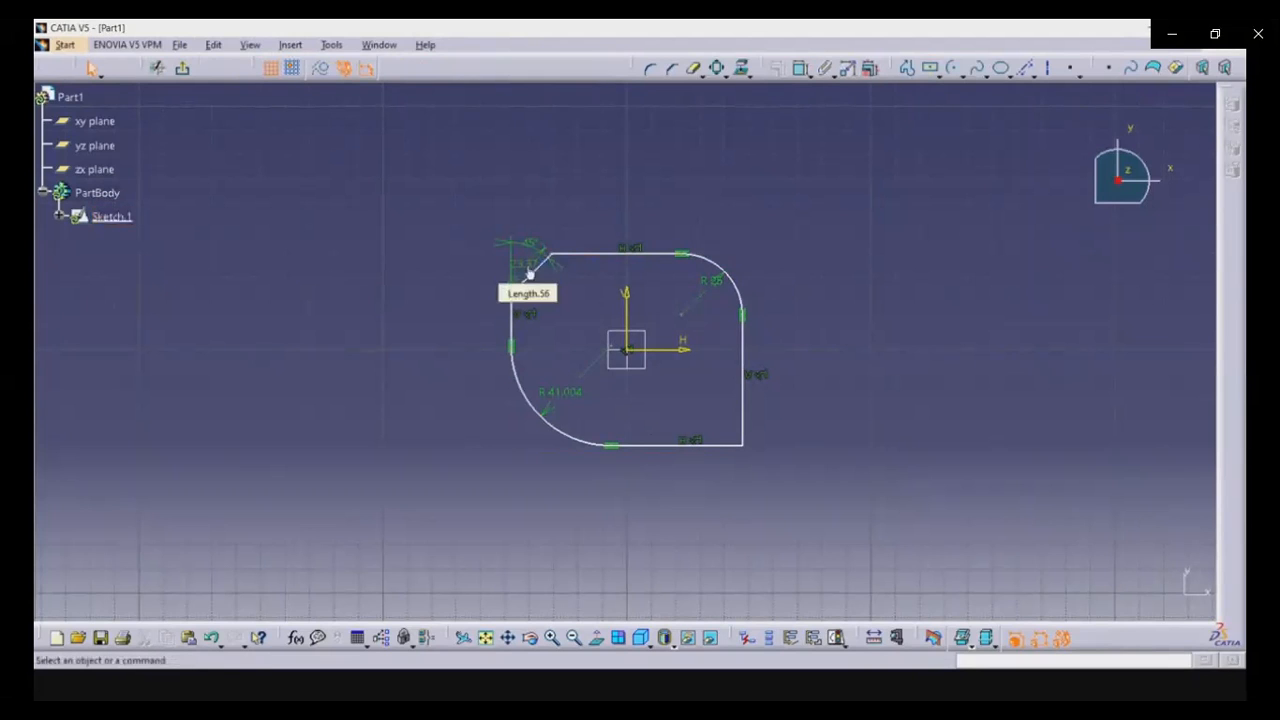
# Delete the entire rounded and chamfered rectangle together with its constraints.
pyautogui.moveTo(463, 174); pyautogui.dragTo(786, 491)
pyautogui.press('Delete')
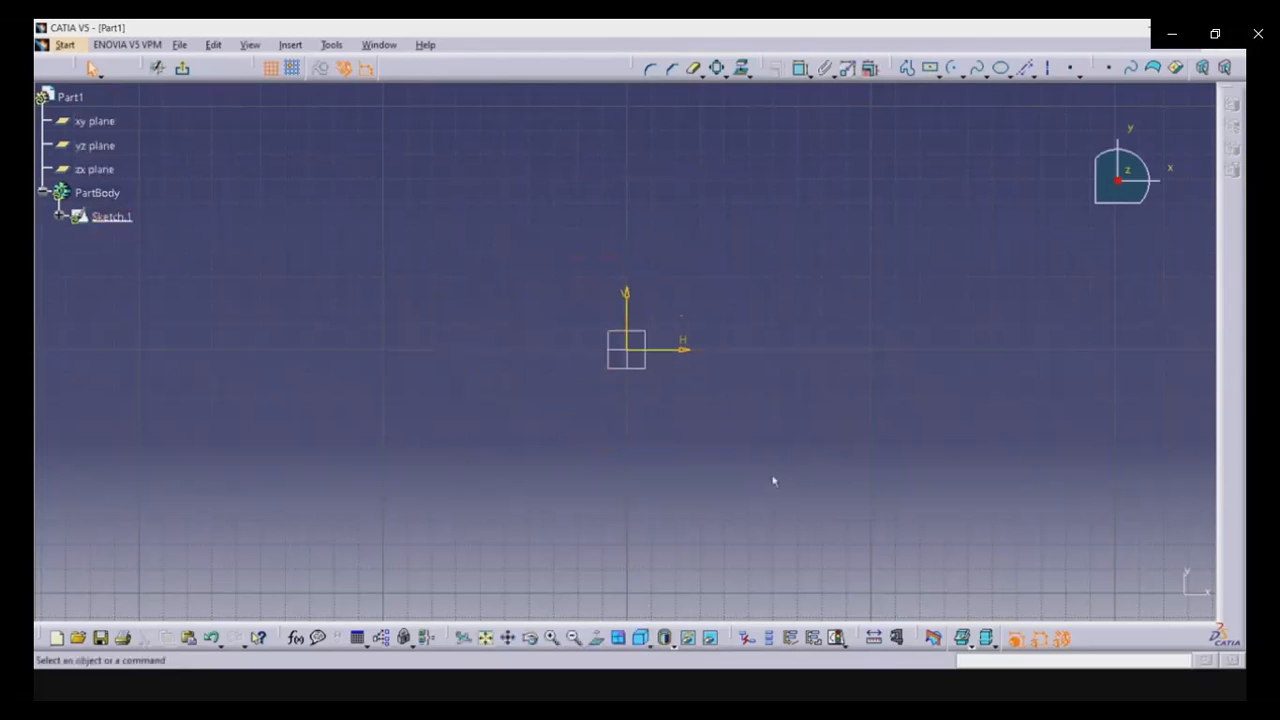
# Trim the upper end of the long steep line back to its crossing with the sloping line, and undo the trim.
pyautogui.moveTo(319, 270)
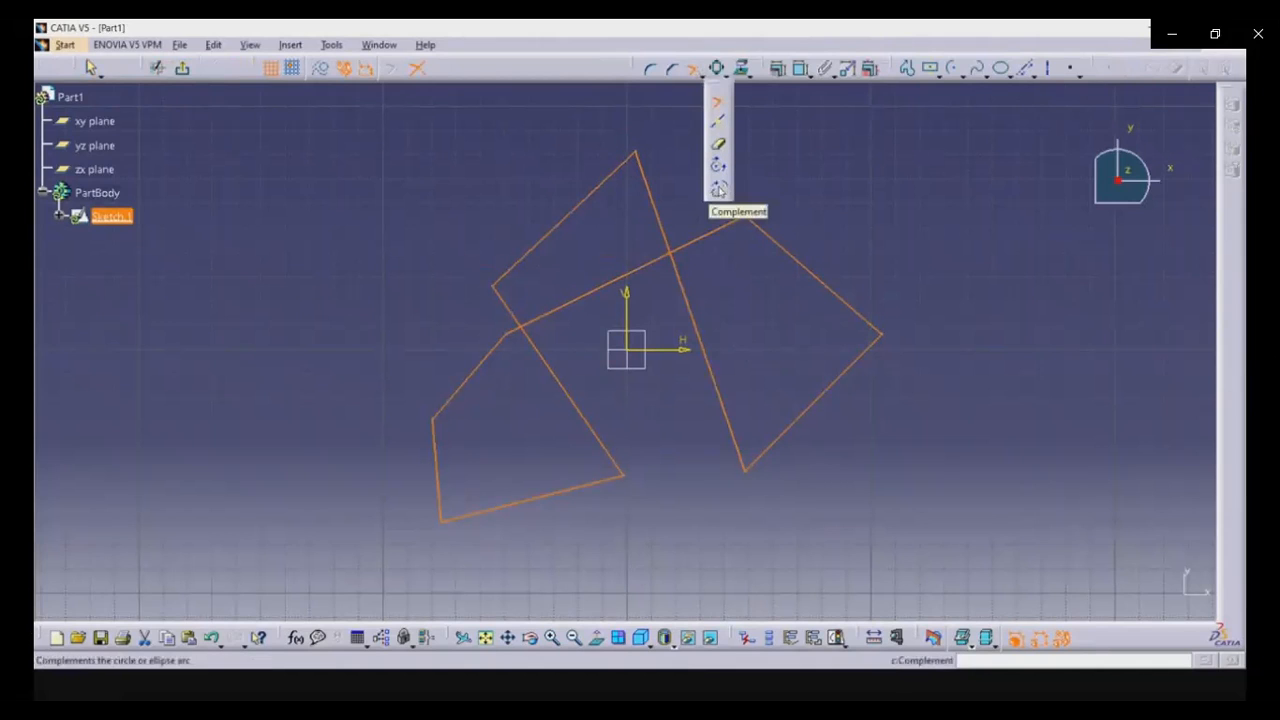
pyautogui.click(702, 77)
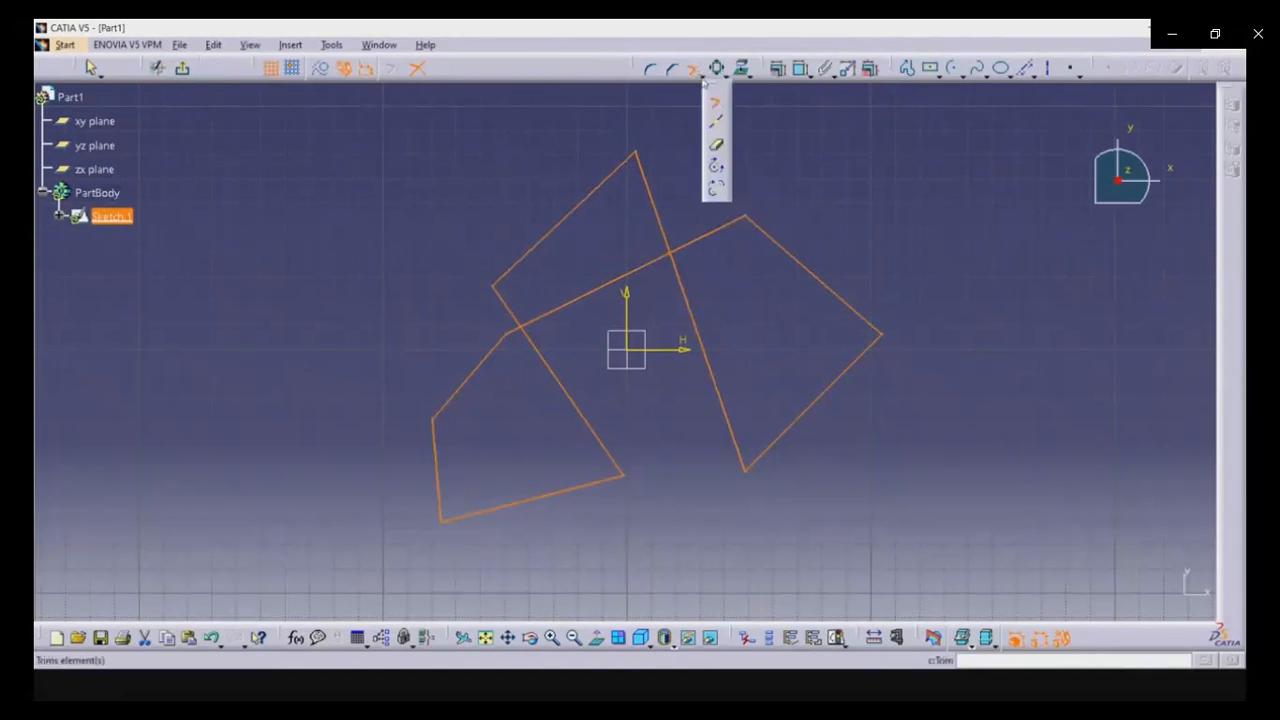
pyautogui.press('Escape')
pyautogui.click(697, 70)
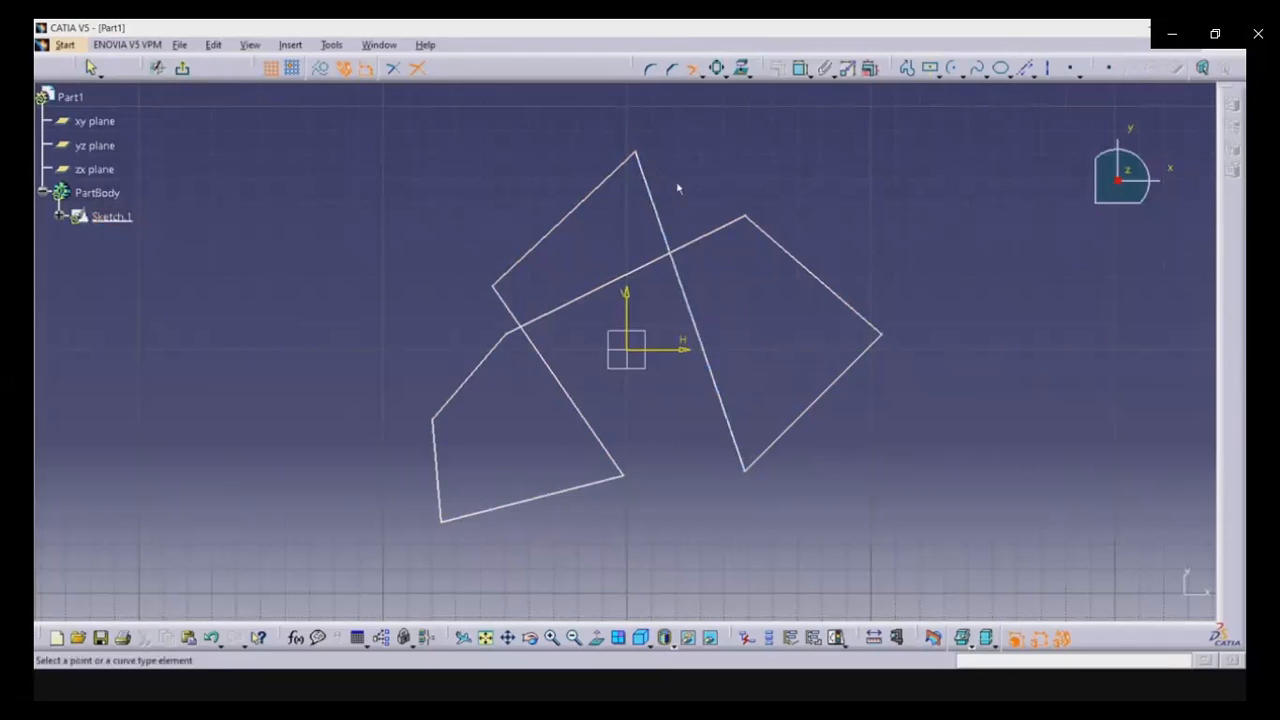
pyautogui.click(733, 415)
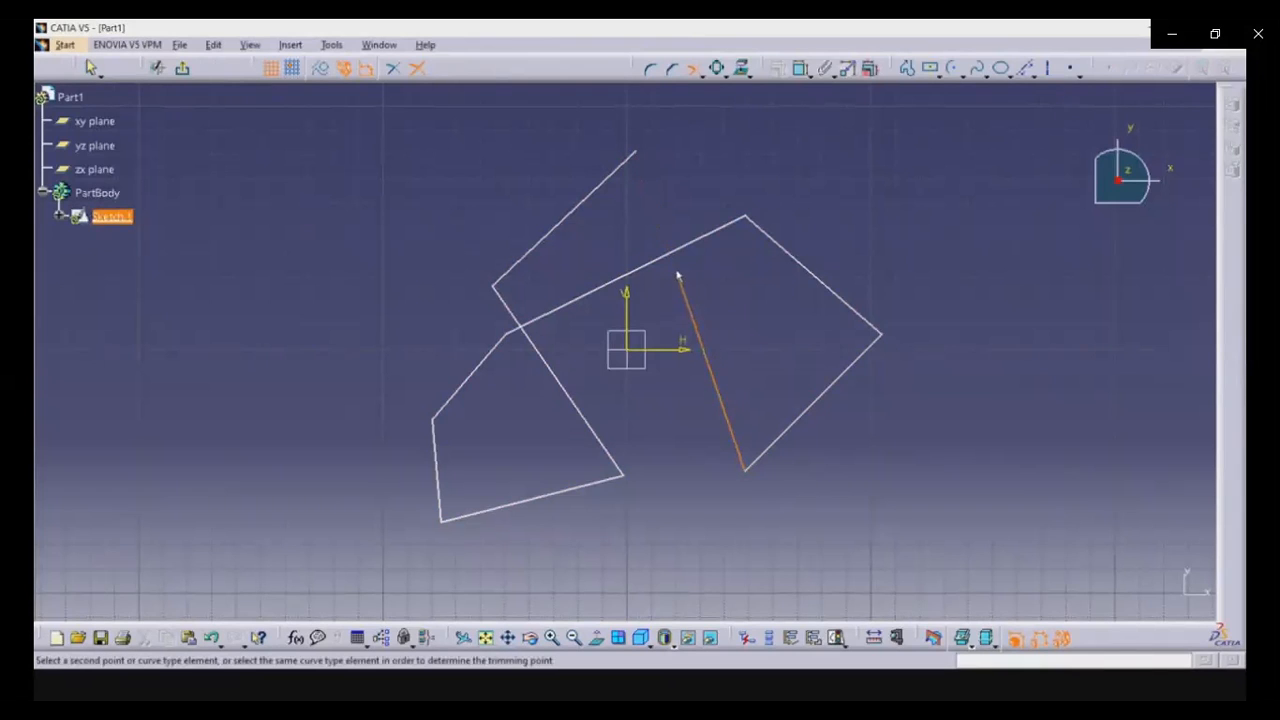
pyautogui.click(678, 258)
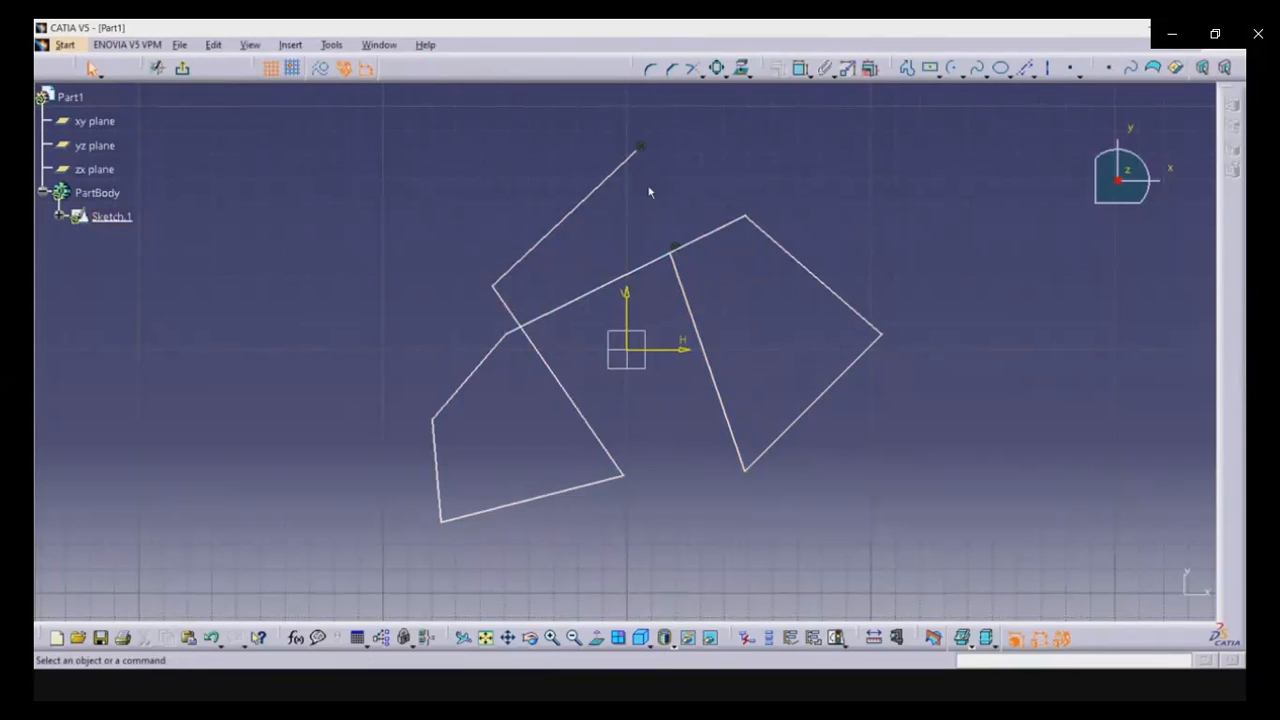
pyautogui.hotkey('ctrl', 'z')
# Quick Trim away the steep line's segment above its crossing with the sloping line and the profile's entire upper-right edge.
pyautogui.click(702, 78)
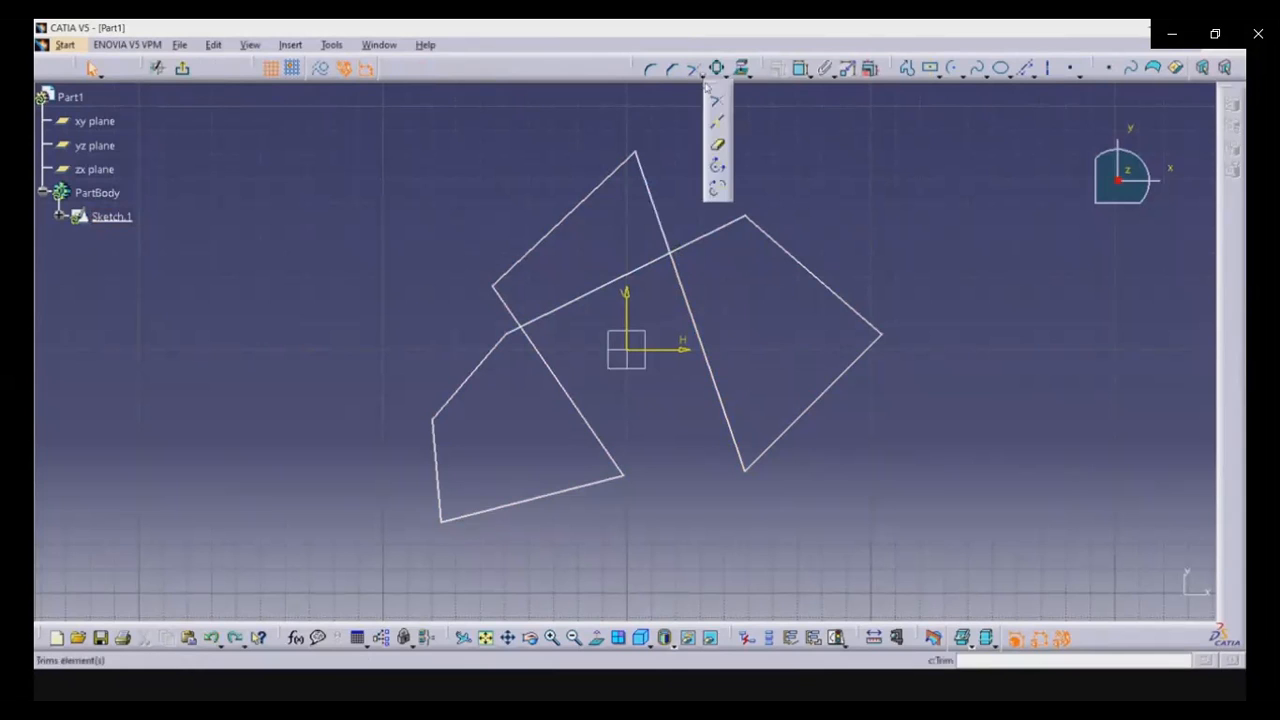
pyautogui.click(718, 144)
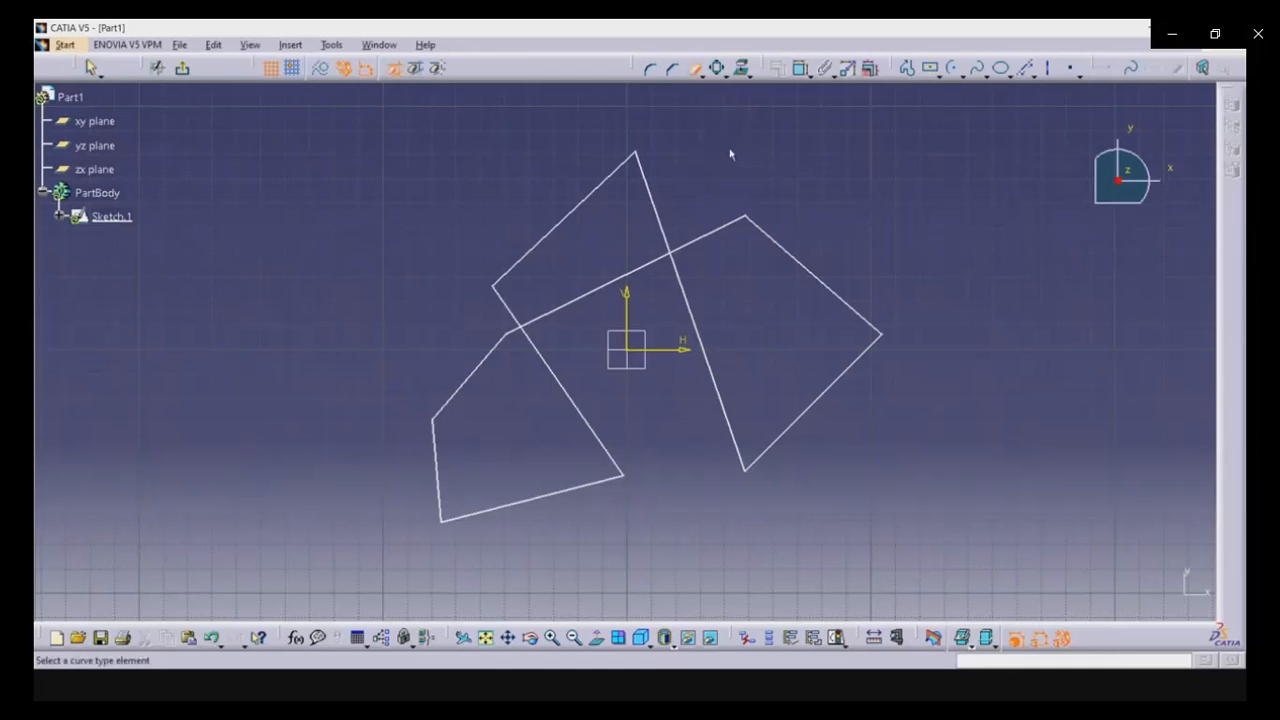
pyautogui.click(657, 202)
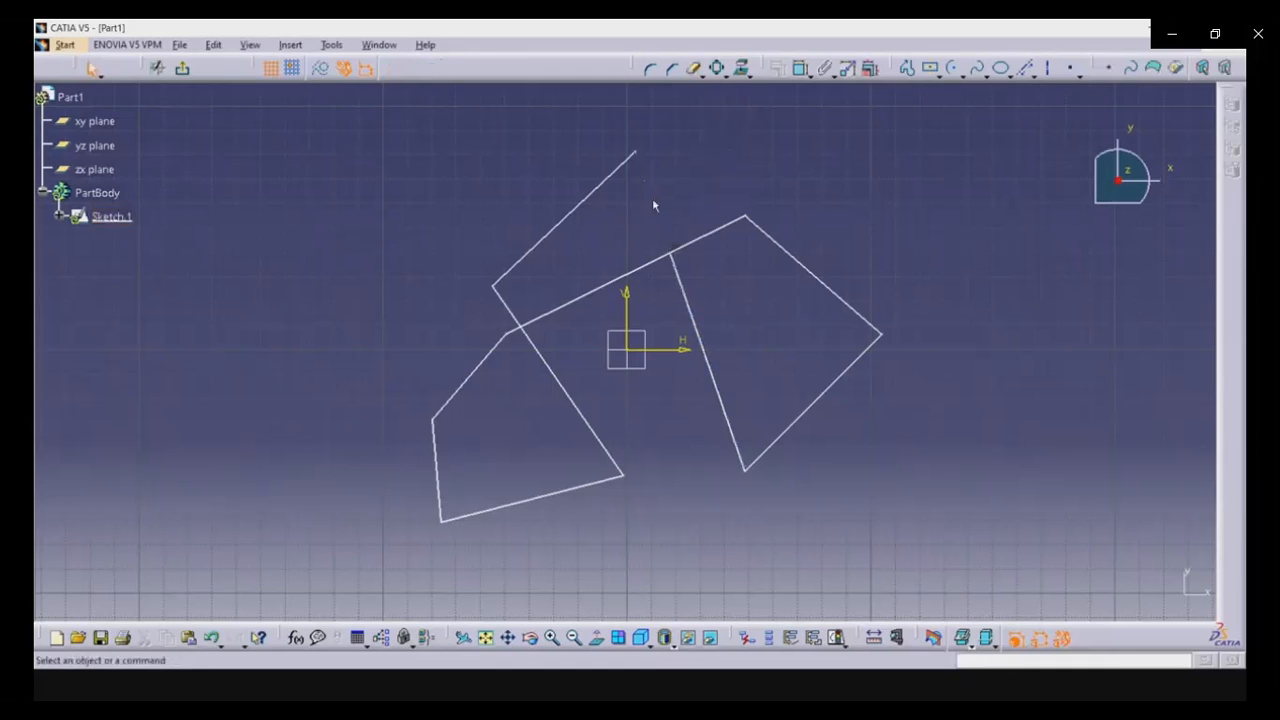
pyautogui.click(695, 68)
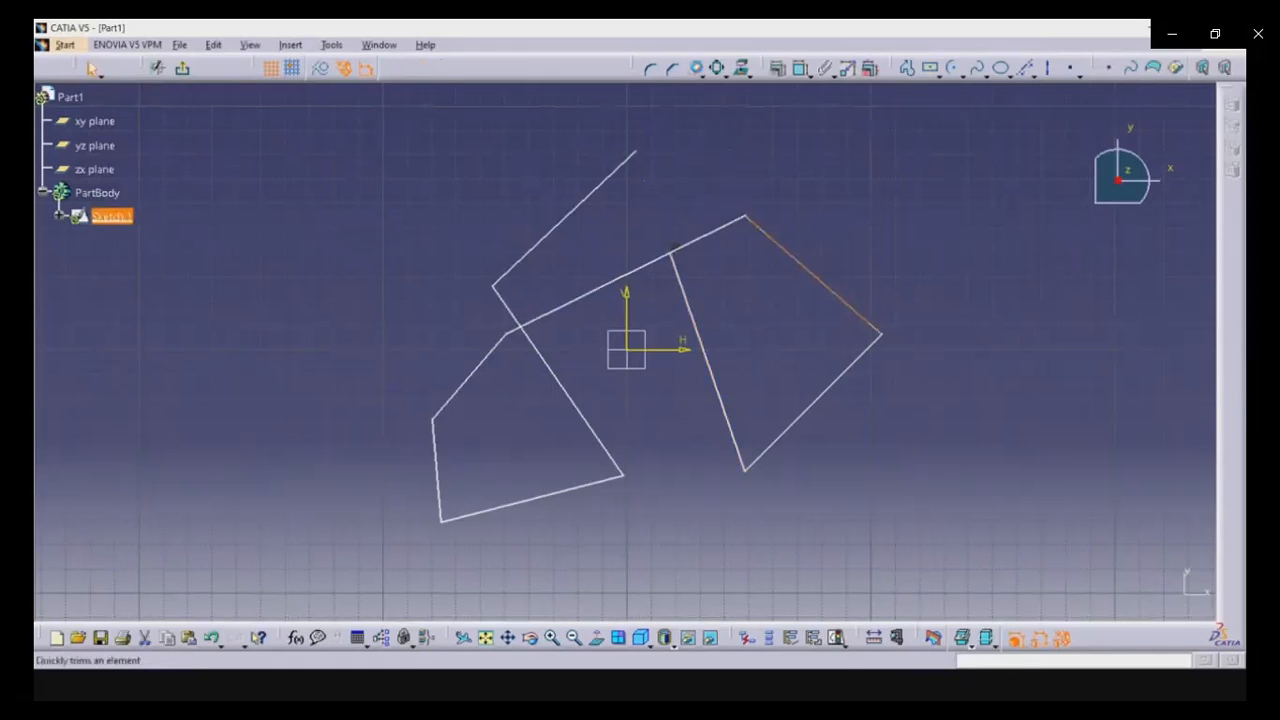
pyautogui.click(778, 249)
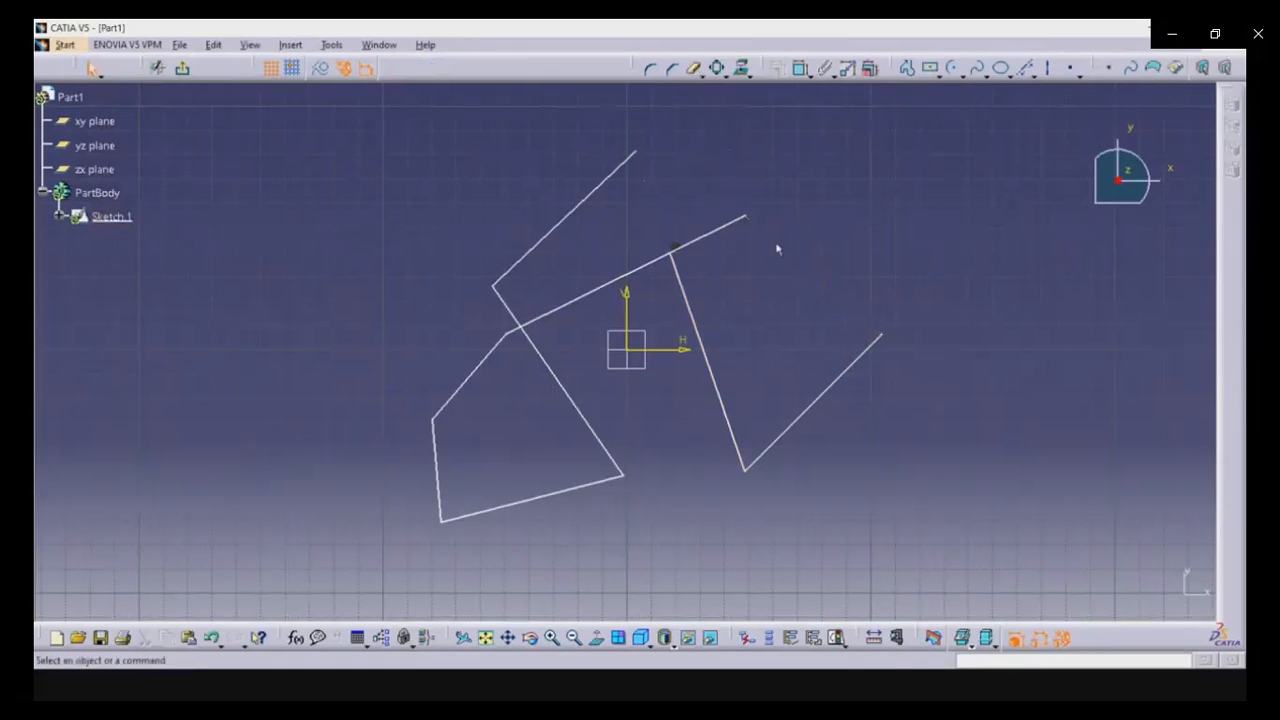